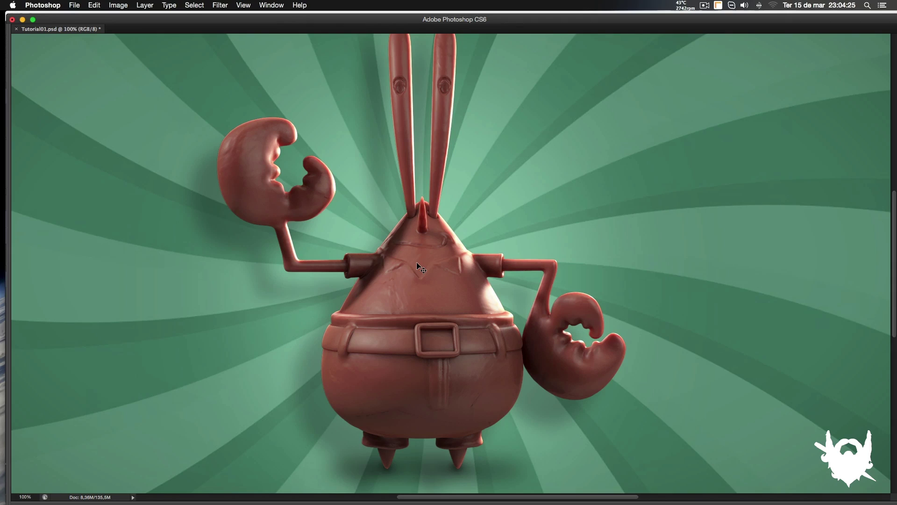
# - Switch from the finished Photoshop image to Cinema 4D, view the crab model and create a new empty project
pyautogui.moveTo(434, 196); pyautogui.dragTo(431, 166)
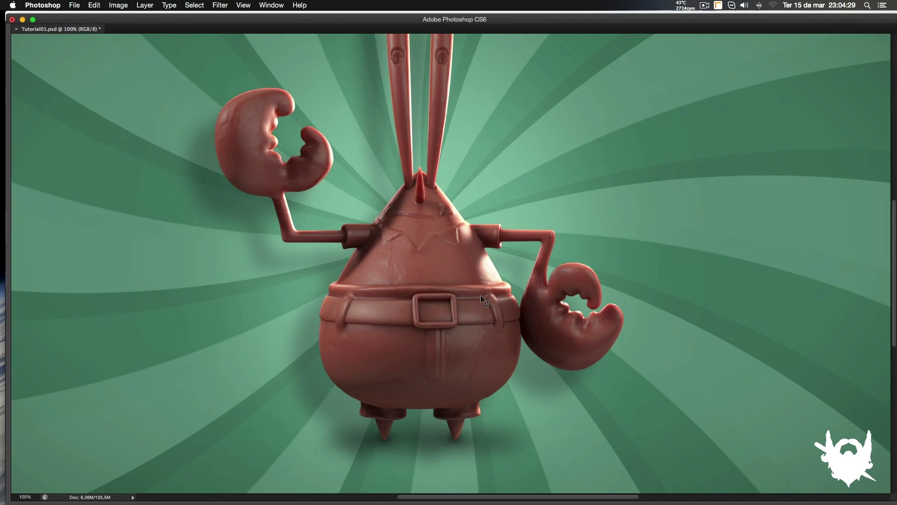
pyautogui.hotkey('ctrl', 'Up')
pyautogui.click(306, 289)
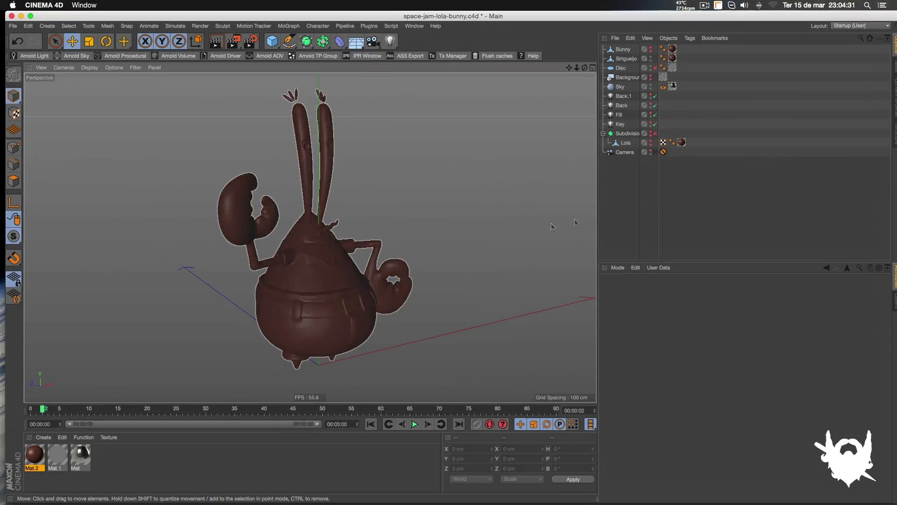
pyautogui.moveTo(306, 288)
pyautogui.keyDown('alt'); pyautogui.mouseDown()
pyautogui.moveTo(343, 282)
pyautogui.moveTo(313, 284)
pyautogui.mouseUp(); pyautogui.keyUp('alt')
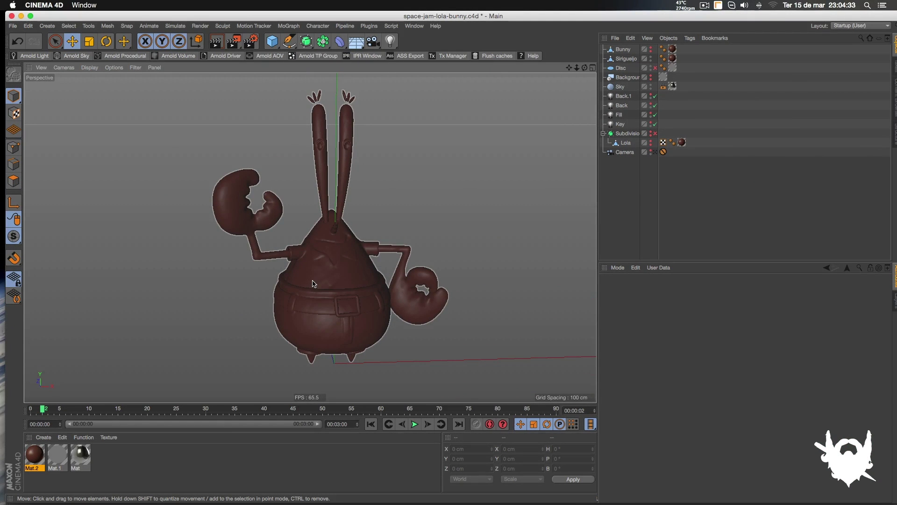
pyautogui.press('super+n')
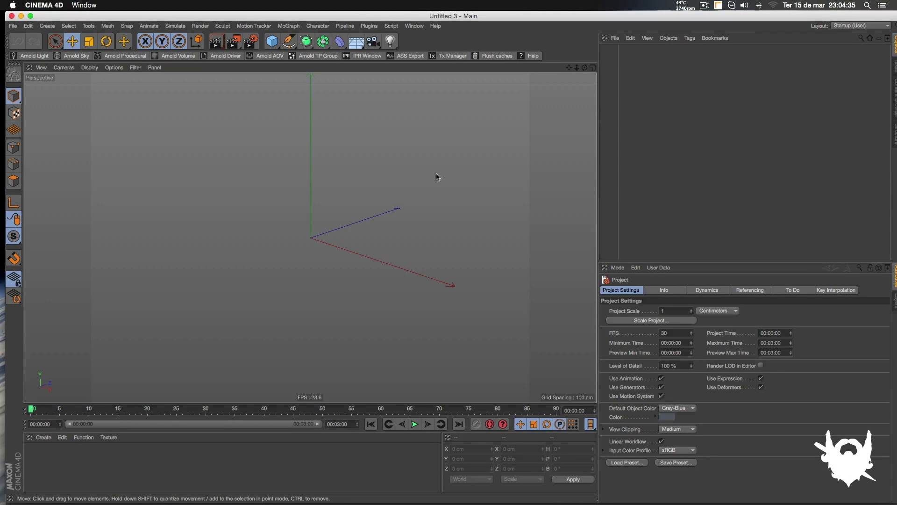
# - Set the render output size to 1280 × 720 pixels with the aspect ratio locked
pyautogui.keyDown('alt'); pyautogui.moveTo(321, 214); pyautogui.dragTo(310, 238, button='middle'); pyautogui.keyUp('alt')
pyautogui.keyDown('alt'); pyautogui.moveTo(336, 260); pyautogui.dragTo(377, 232); pyautogui.keyUp('alt')
pyautogui.press('super+b')
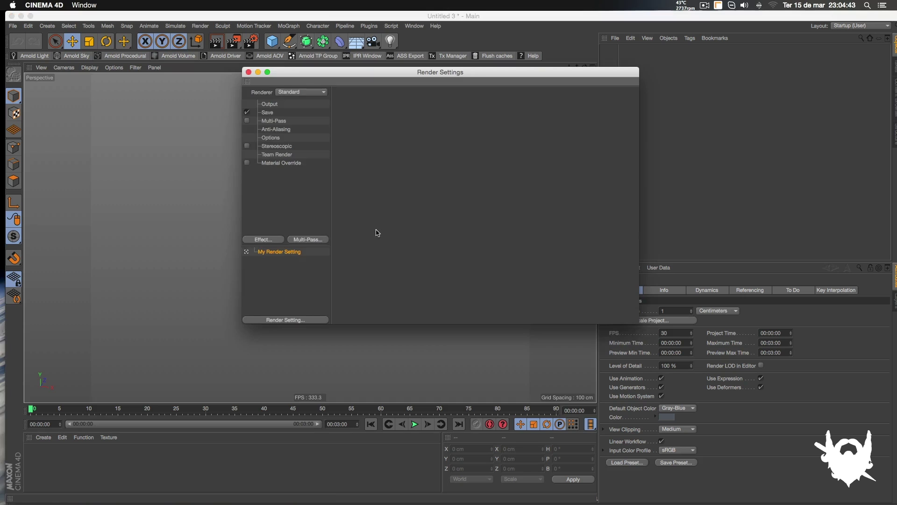
pyautogui.click(281, 103)
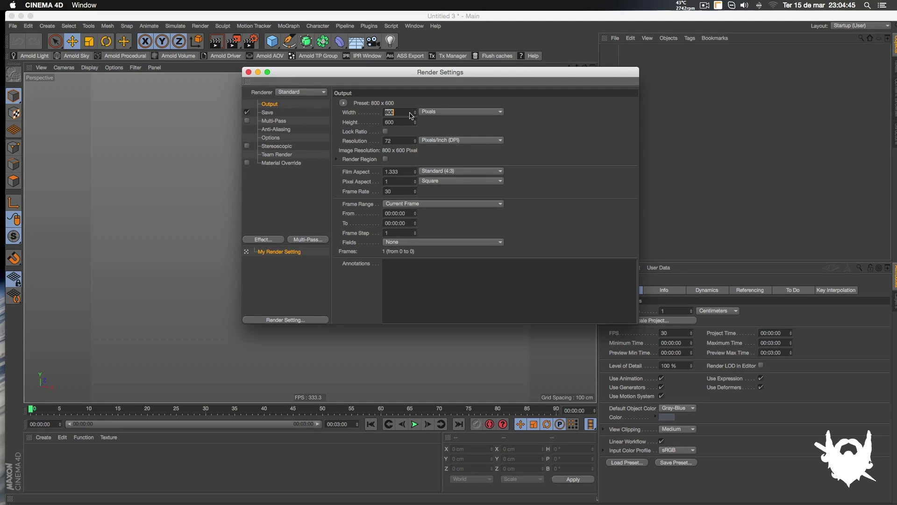
pyautogui.press('Tab')
pyautogui.write('720')
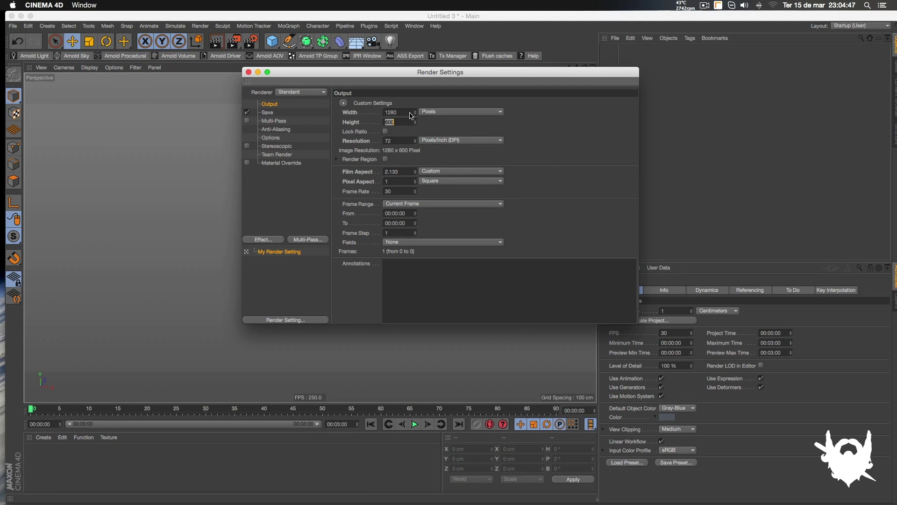
pyautogui.press('Return')
# - Choose the Physical renderer with the Progressive sampler and close the render settings
pyautogui.click(302, 93)
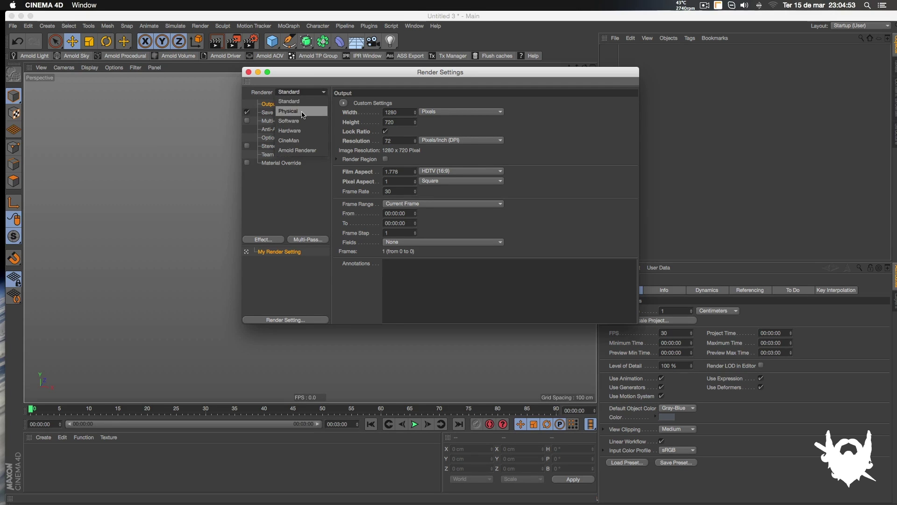
pyautogui.click(303, 113)
pyautogui.click(271, 172)
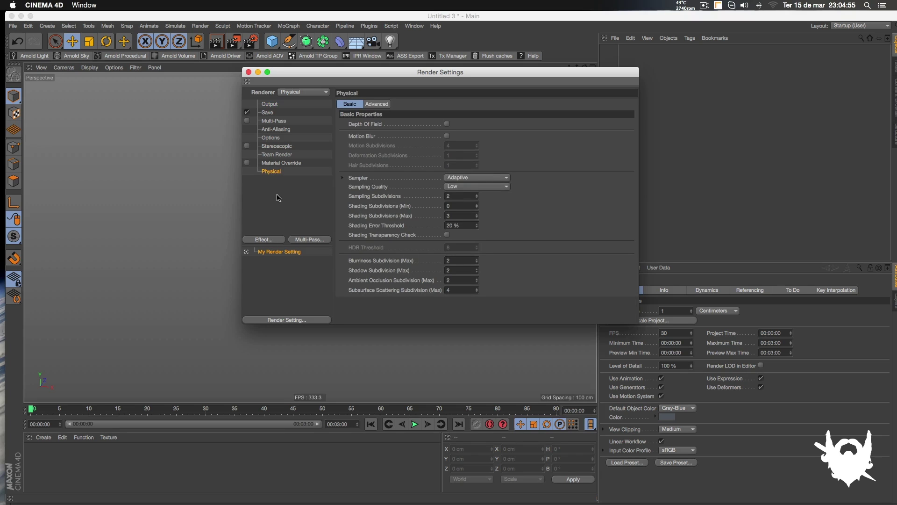
pyautogui.click(477, 180)
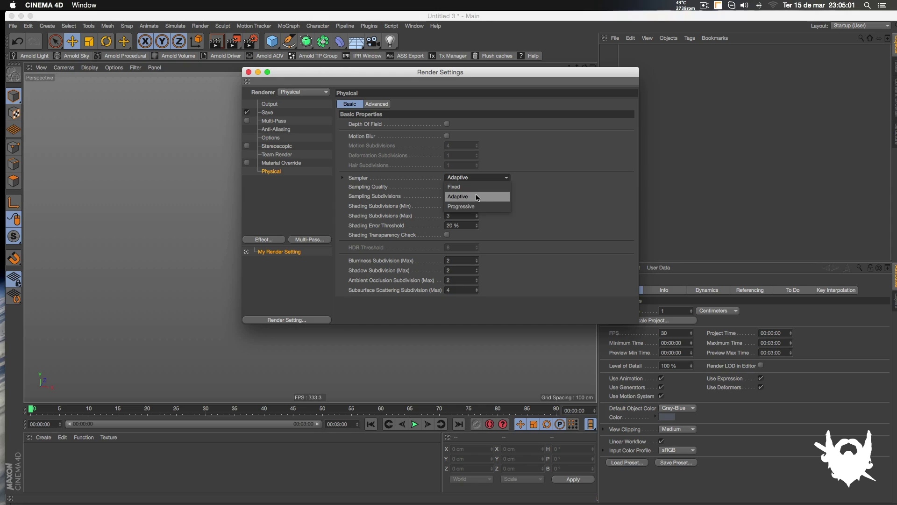
pyautogui.click(475, 207)
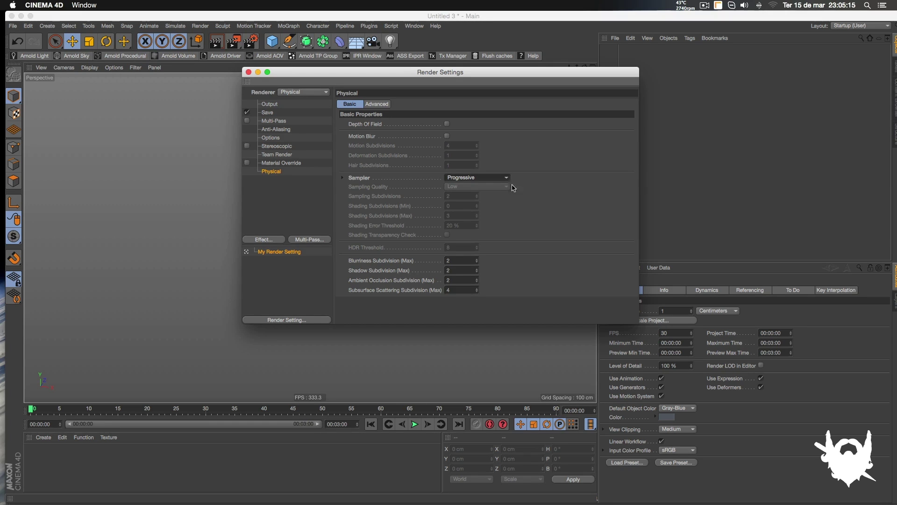
pyautogui.click(299, 202)
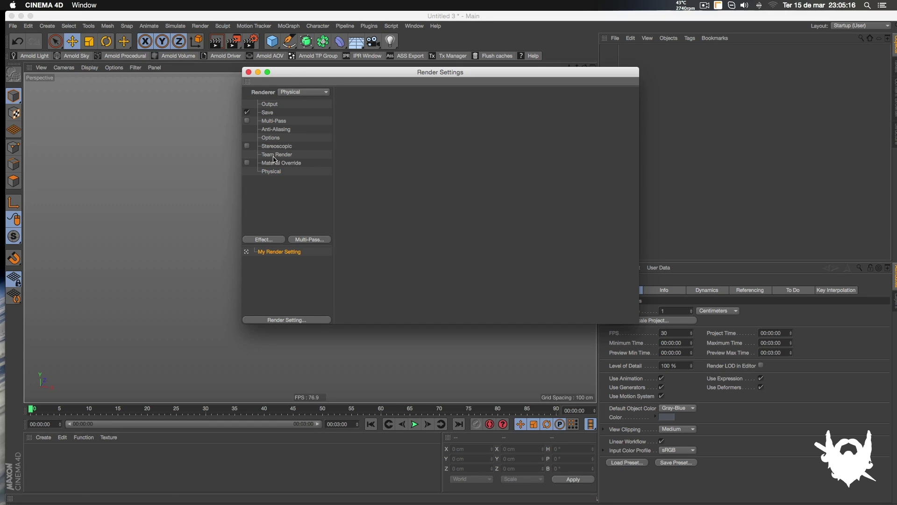
pyautogui.click(249, 72)
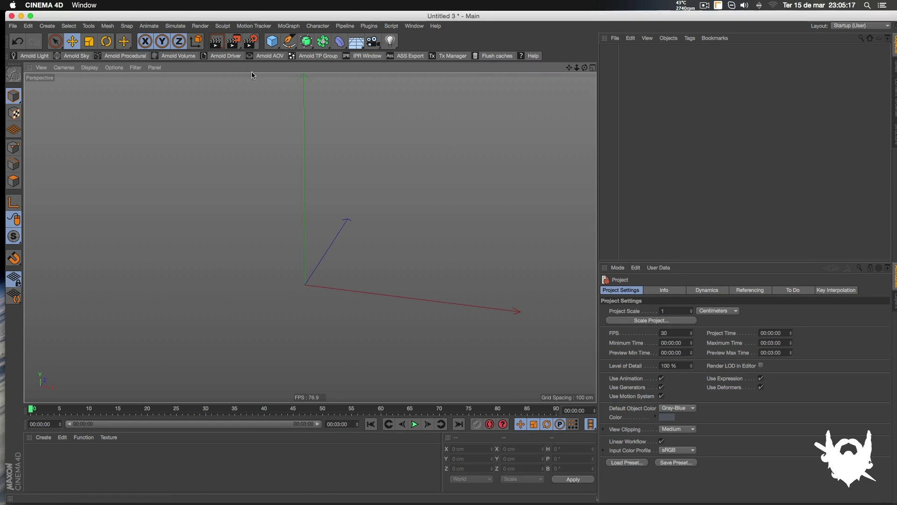
# - Copy the Bunny object from space-jam-lola-bunny.c4d into the new Untitled 3 project
pyautogui.click(416, 28)
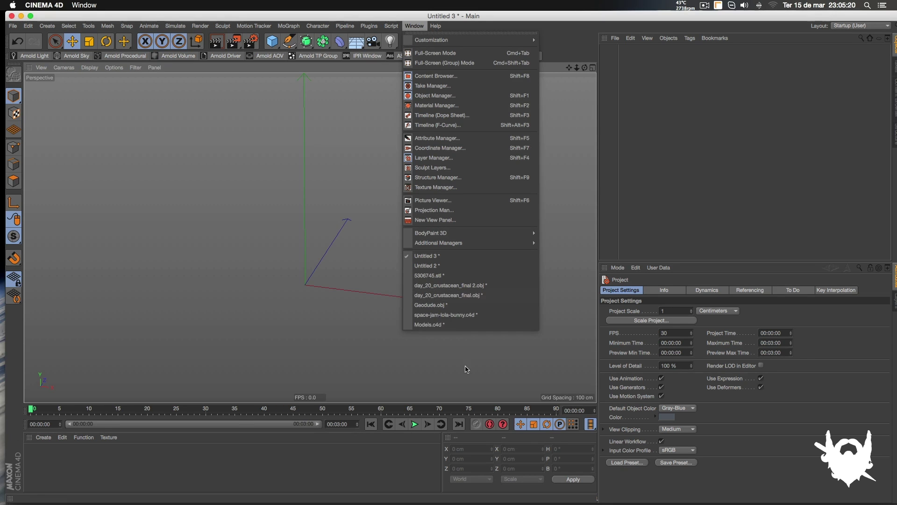
pyautogui.click(471, 316)
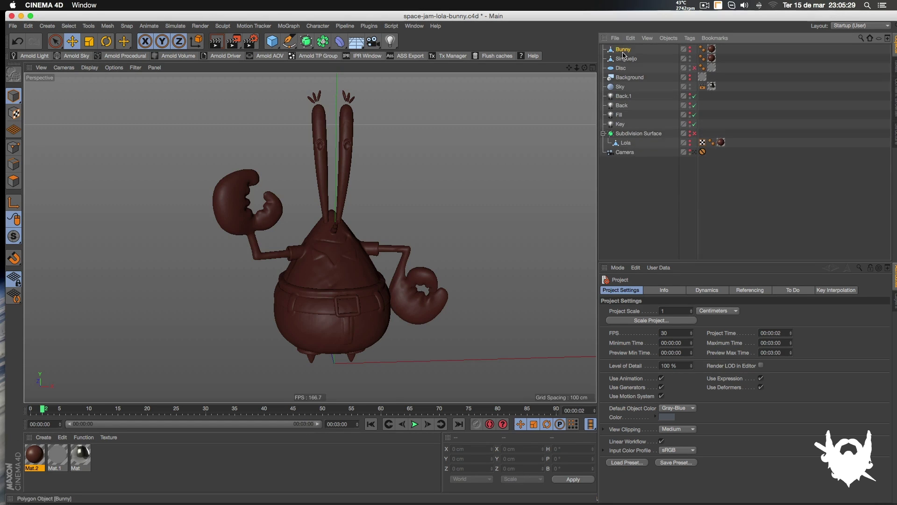
pyautogui.click(624, 50)
pyautogui.click(414, 26)
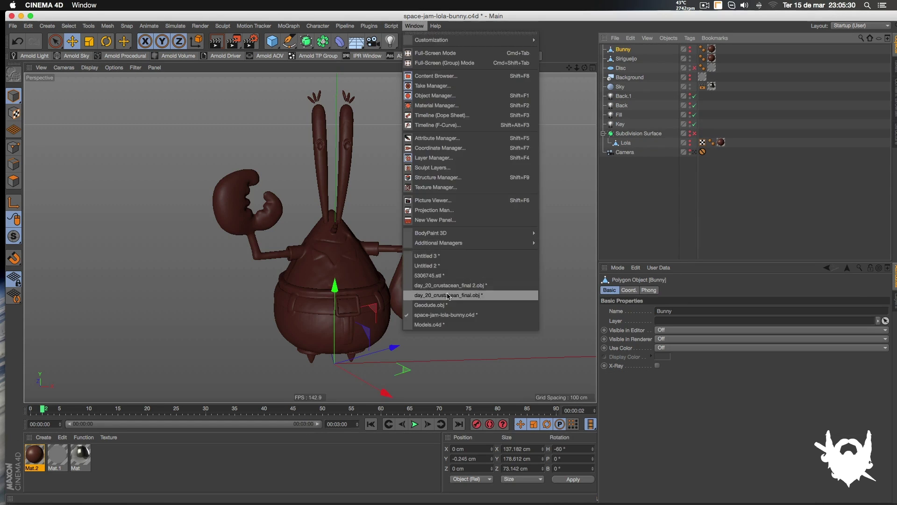
pyautogui.click(441, 257)
pyautogui.press('super+v')
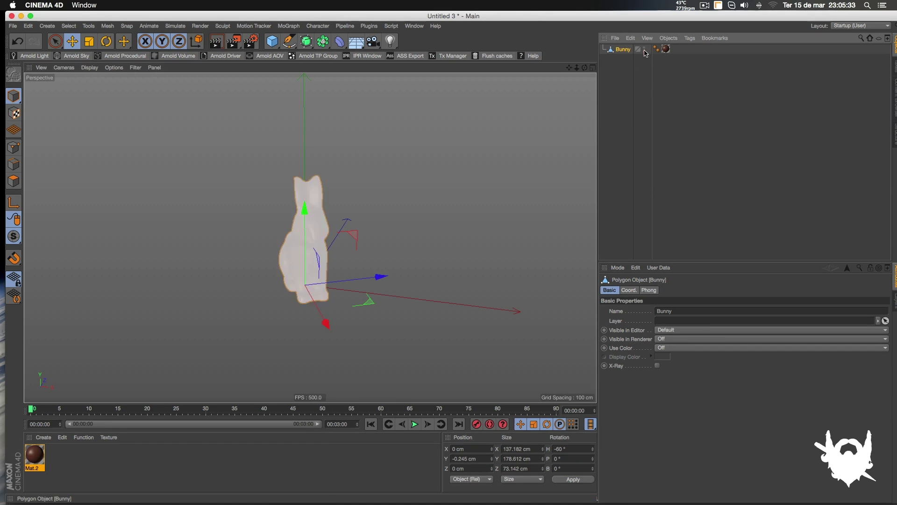
# - Reset the bunny's editor and renderer visibility to Default and remove its material tag
pyautogui.press('h')
pyautogui.click(666, 49)
pyautogui.press('Delete')
# - Delete the unused Mat.2 material from the project, keeping the bunny in the scene
pyautogui.click(34, 455)
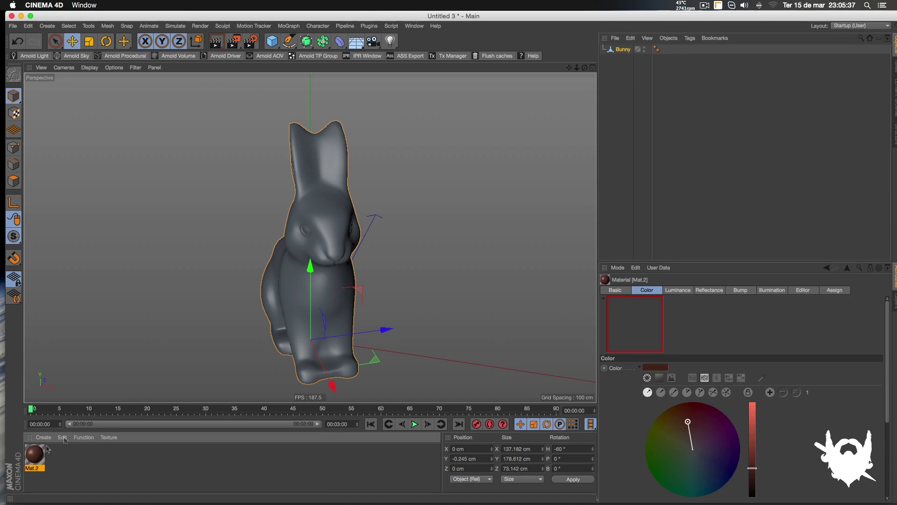
pyautogui.click(58, 464)
pyautogui.click(36, 457)
pyautogui.press('super+z')
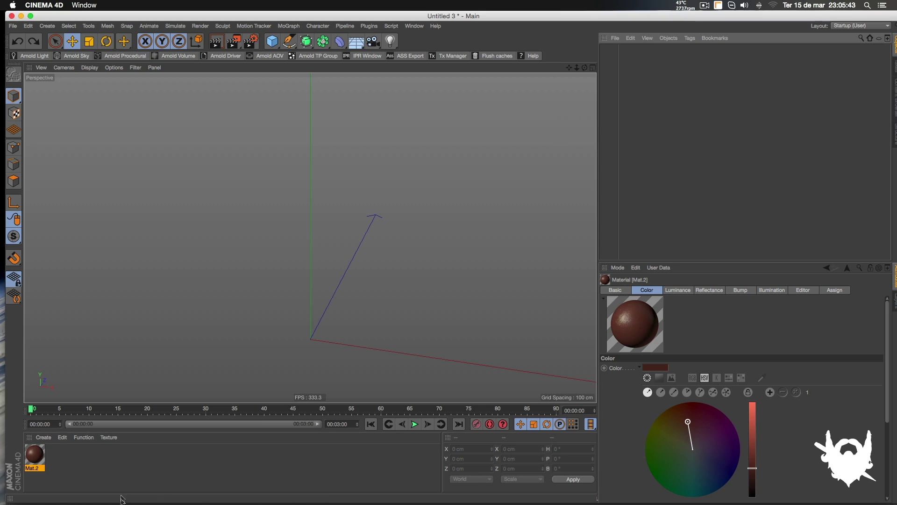
pyautogui.press('super+z')
pyautogui.press('Delete')
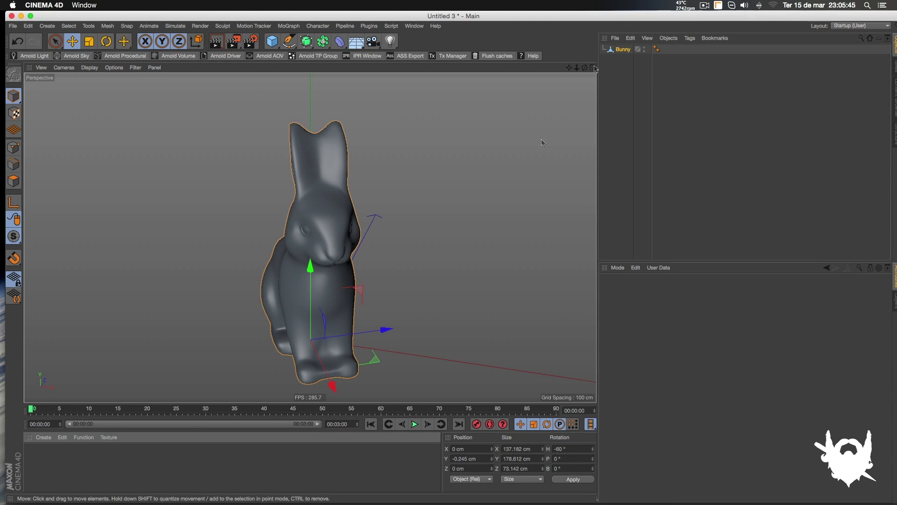
# - Set the bunny's Y position to 0 cm and deselect it
pyautogui.moveTo(569, 68); pyautogui.dragTo(573, 45)
pyautogui.click(398, 199)
pyautogui.keyDown('alt'); pyautogui.moveTo(312, 256); pyautogui.dragTo(300, 241); pyautogui.keyUp('alt')
pyautogui.click(333, 265)
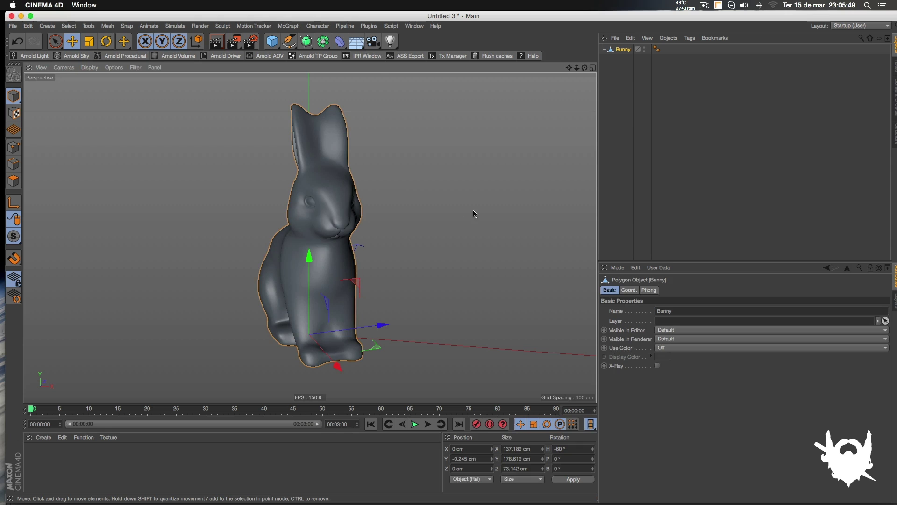
pyautogui.keyDown('alt'); pyautogui.moveTo(421, 210); pyautogui.dragTo(305, 252); pyautogui.keyUp('alt')
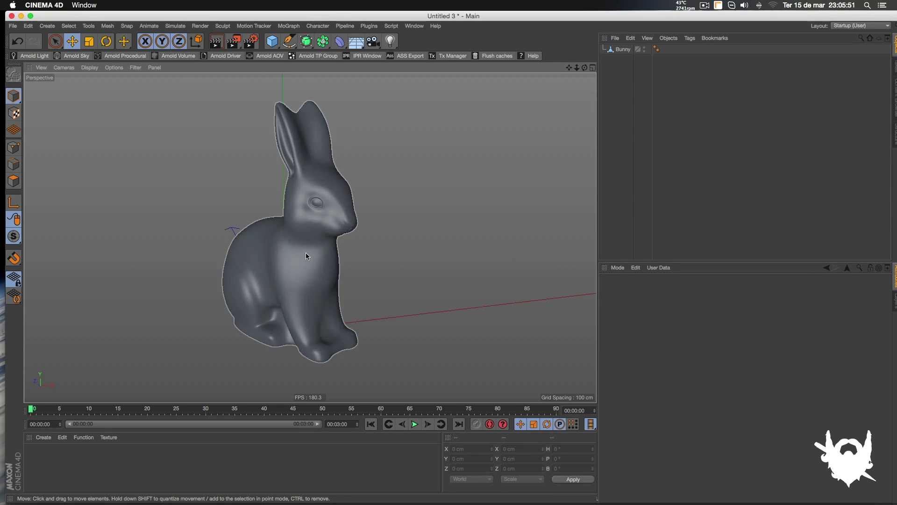
pyautogui.scroll(-8, 347, 272)
pyautogui.scroll(4, 326, 286)
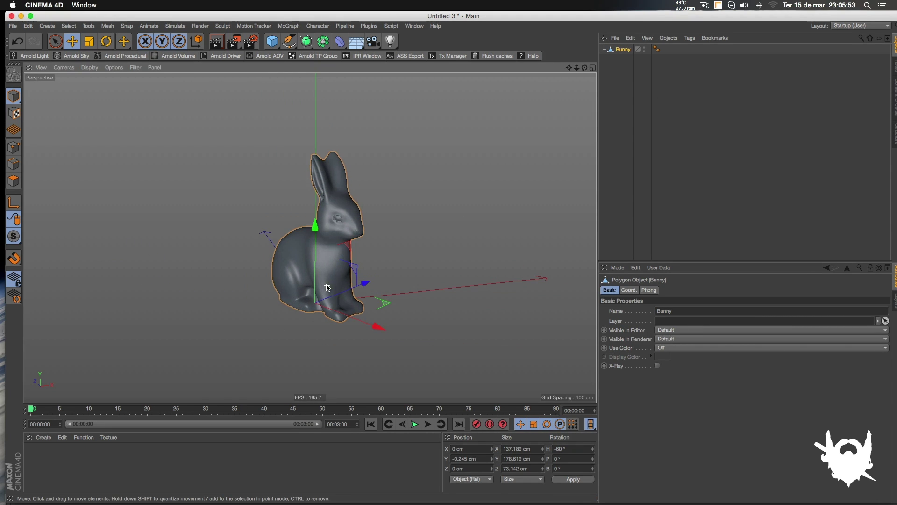
pyautogui.click(466, 458)
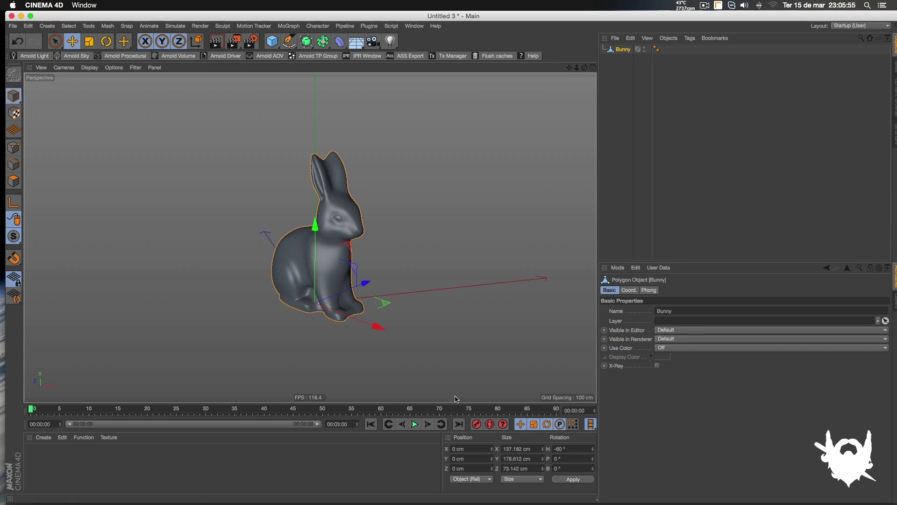
pyautogui.click(617, 99)
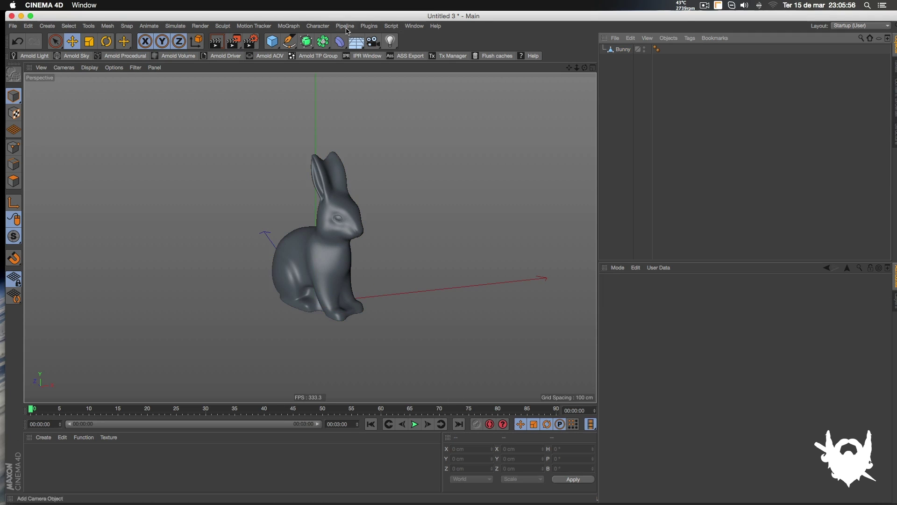
# - Add a camera, look through it, and set its X, Y, Z position to 0 cm and its rotation to 0°
pyautogui.click(374, 42)
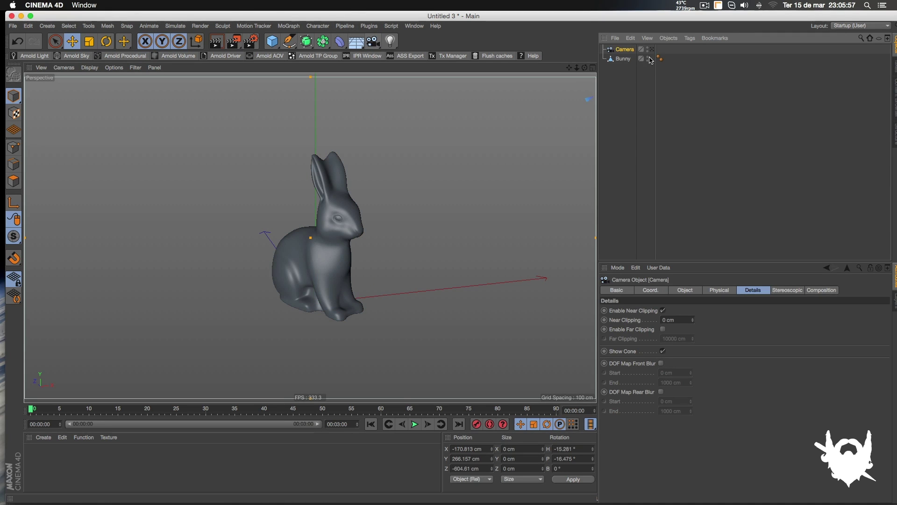
pyautogui.click(476, 448)
pyautogui.write('0')
pyautogui.press('Tab')
pyautogui.write('0')
pyautogui.press('Tab')
pyautogui.write('0')
pyautogui.press('Return')
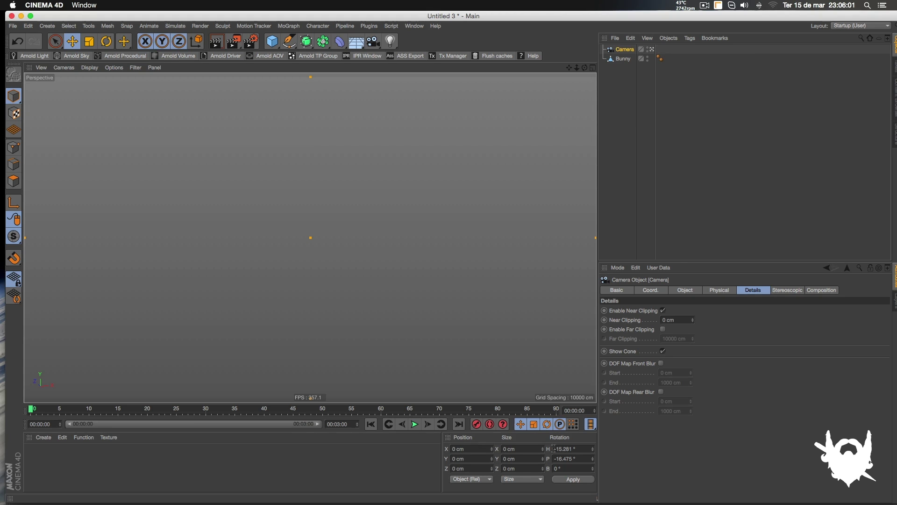
pyautogui.press('Tab')
pyautogui.write('0')
pyautogui.press('Return')
# - Frame the whole bunny by moving the camera to about Y 76 cm, Z -490 cm, and set its X position to 0 cm
pyautogui.moveTo(577, 68)
pyautogui.mouseDown()
pyautogui.moveTo(496, 69)
pyautogui.moveTo(567, 130)
pyautogui.moveTo(558, 133)
pyautogui.moveTo(581, 68)
pyautogui.moveTo(591, 69)
pyautogui.moveTo(567, 76)
pyautogui.mouseUp()
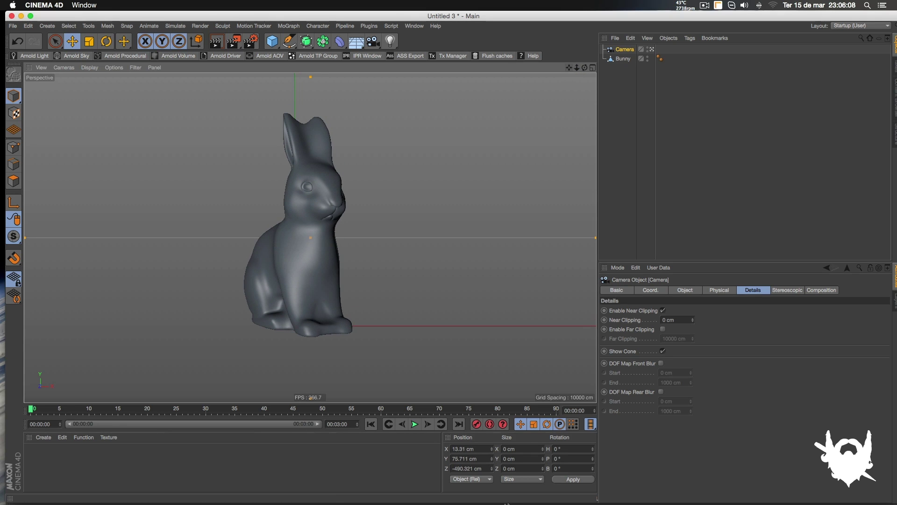
pyautogui.doubleClick(474, 449)
pyautogui.write('0')
pyautogui.press('Return')
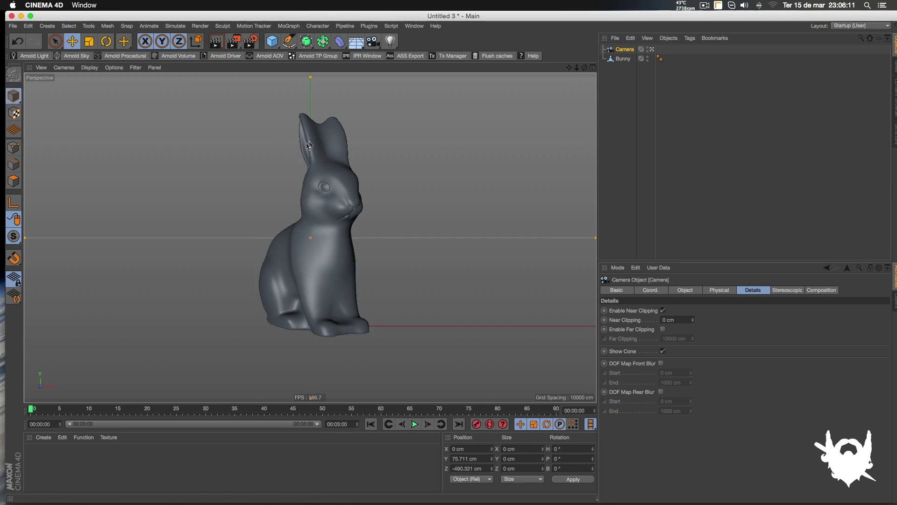
pyautogui.click(349, 158)
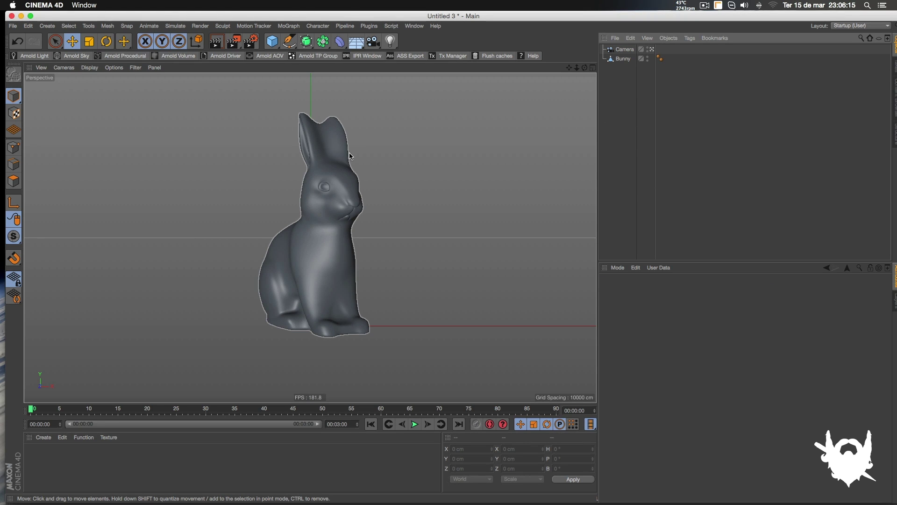
# - Add a Protection tag to the camera to lock its framing
pyautogui.rightClick(624, 49)
pyautogui.moveTo(650, 58)
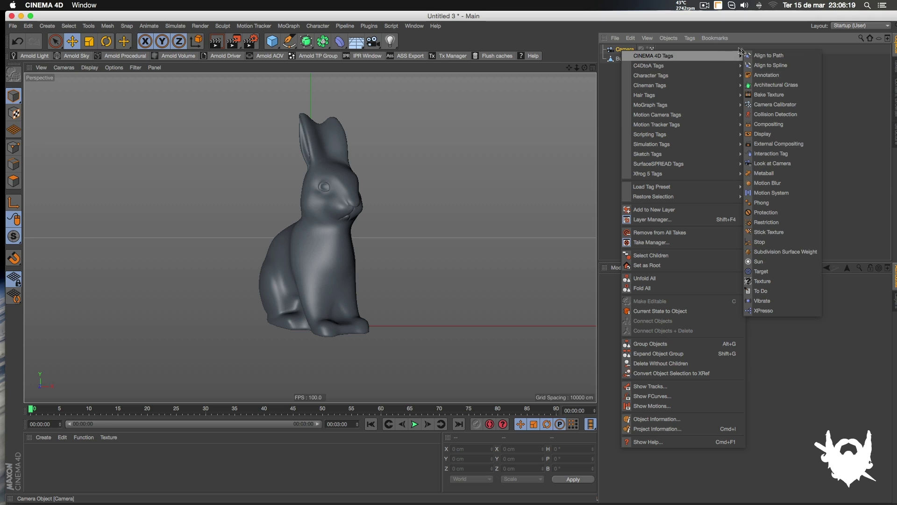
pyautogui.click(785, 214)
pyautogui.click(631, 164)
pyautogui.click(275, 271)
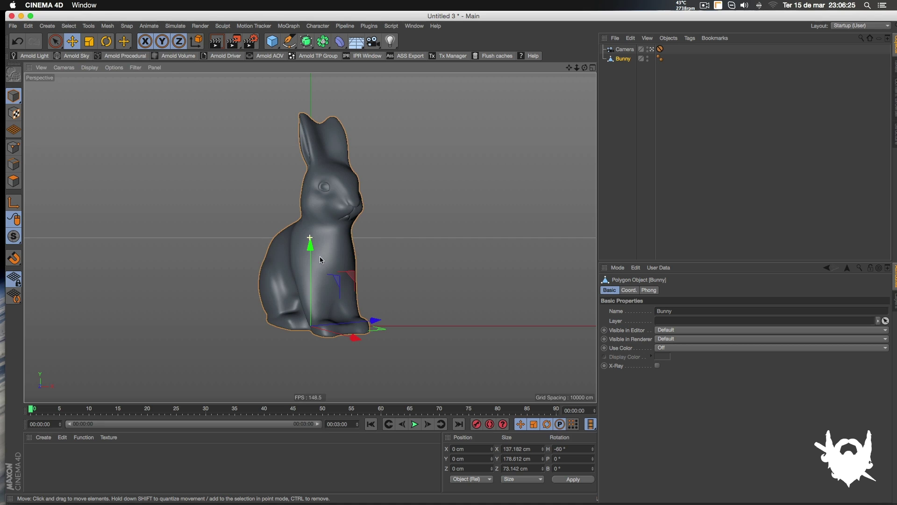
# - Leave the camera view, orbit around the bunny freely and return to the protected camera view
pyautogui.click(605, 111)
pyautogui.click(652, 49)
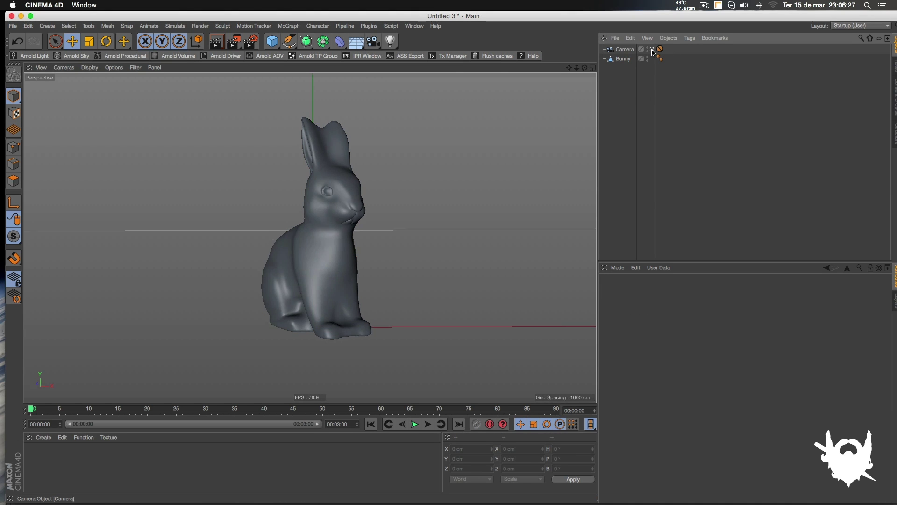
pyautogui.keyDown('alt'); pyautogui.moveTo(410, 212); pyautogui.dragTo(416, 250); pyautogui.keyUp('alt')
pyautogui.click(652, 49)
# - Reorder the object list so that the Camera sits below the Bunny, and select the camera's Protection tag
pyautogui.click(659, 49)
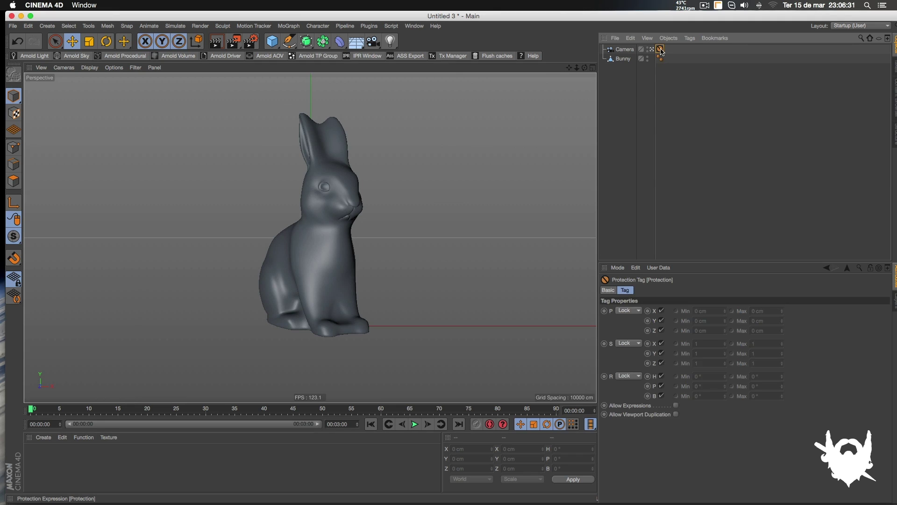
pyautogui.click(623, 95)
pyautogui.moveTo(627, 59); pyautogui.dragTo(627, 94)
pyautogui.click(722, 69)
pyautogui.click(660, 58)
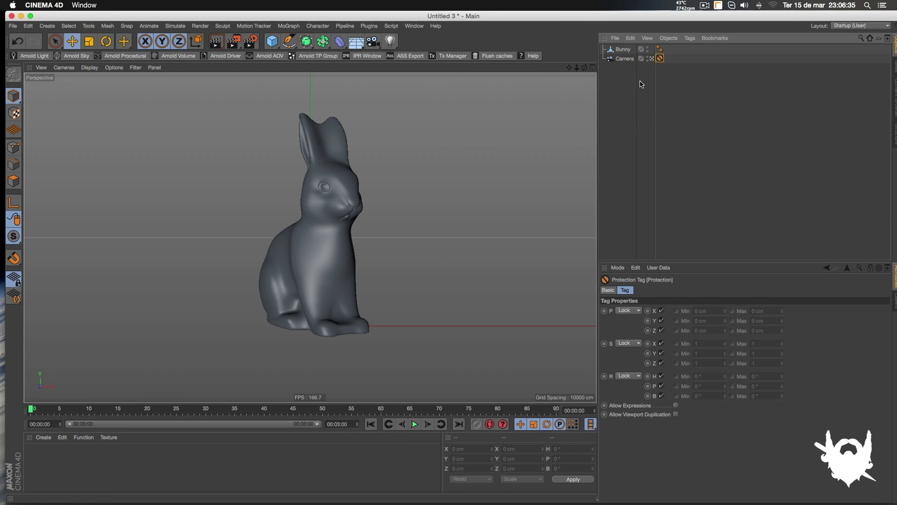
pyautogui.click(617, 79)
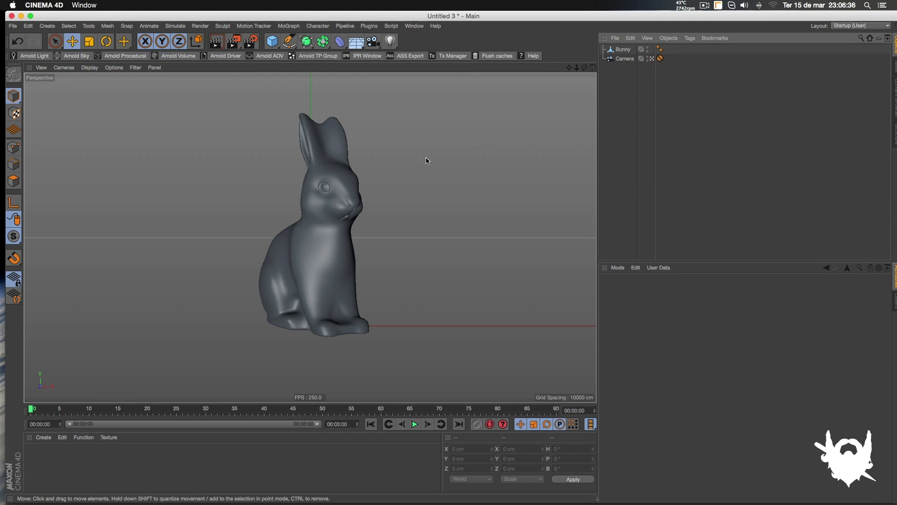
pyautogui.click(326, 209)
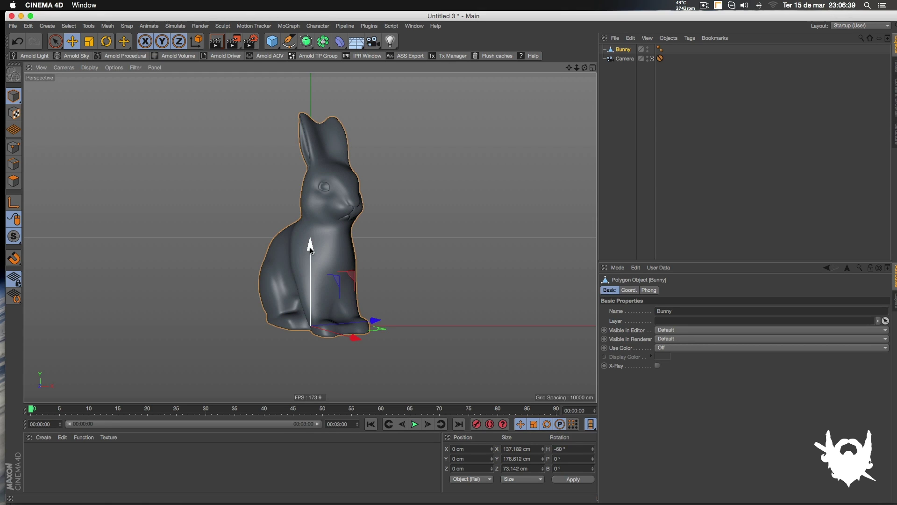
pyautogui.click(618, 110)
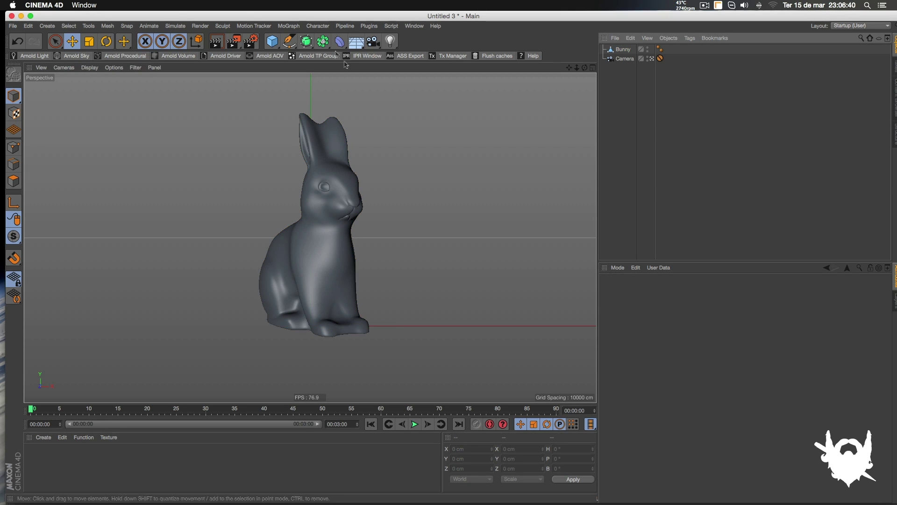
# - Add a light and place it in front of the bunny at about X -383 cm, Y 391 cm, Z -55 cm
pyautogui.click(391, 42)
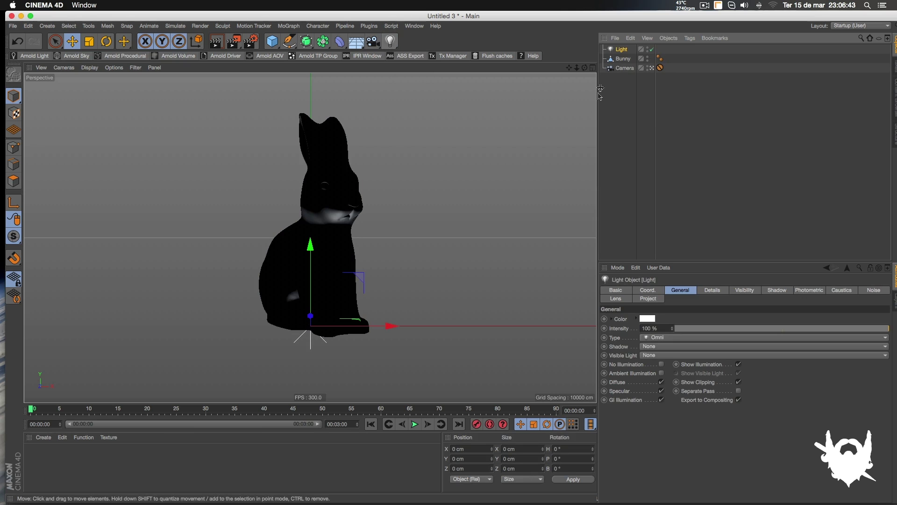
pyautogui.middleClick(488, 131)
pyautogui.moveTo(489, 131); pyautogui.dragTo(446, 128)
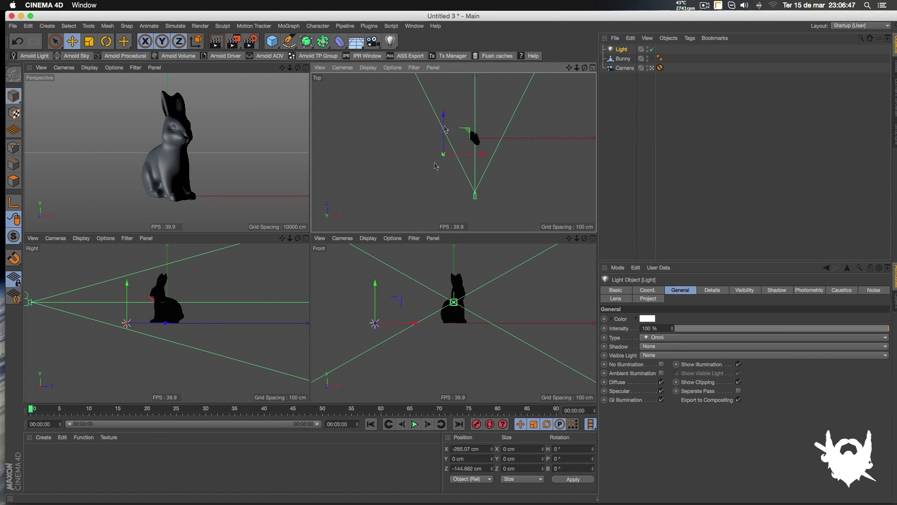
pyautogui.scroll(-5, 426, 305)
pyautogui.moveTo(426, 304); pyautogui.dragTo(426, 270)
pyautogui.moveTo(467, 131); pyautogui.dragTo(438, 130)
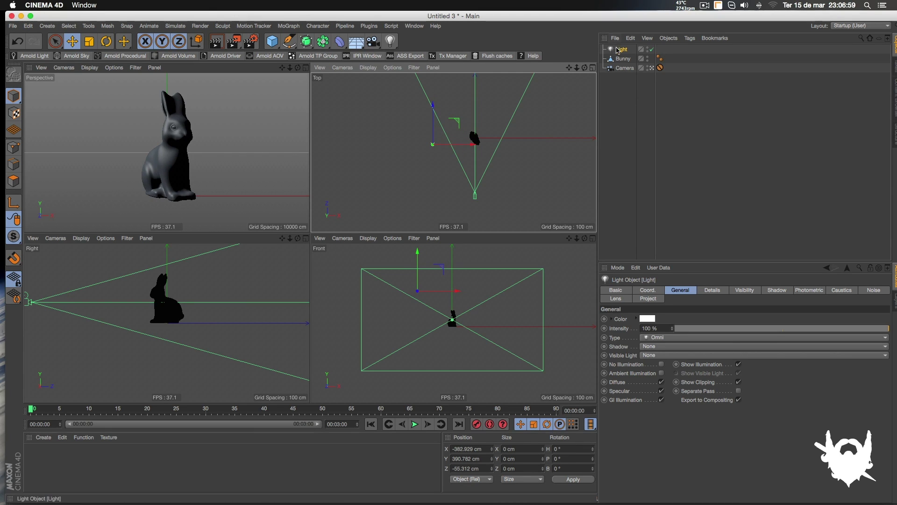
# - Set the light's shadow to Shadow Maps (Soft) with a 1000x1000 shadow map
pyautogui.click(776, 290)
pyautogui.click(670, 318)
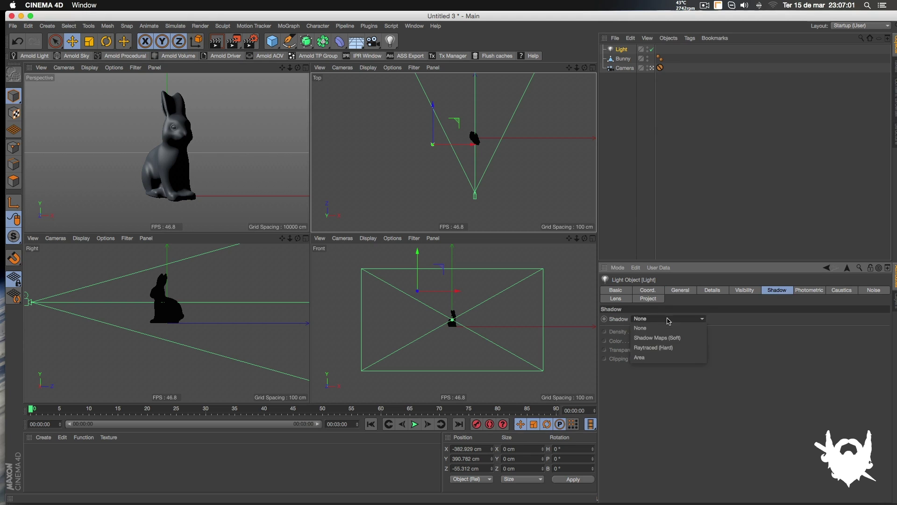
pyautogui.click(673, 338)
pyautogui.click(673, 370)
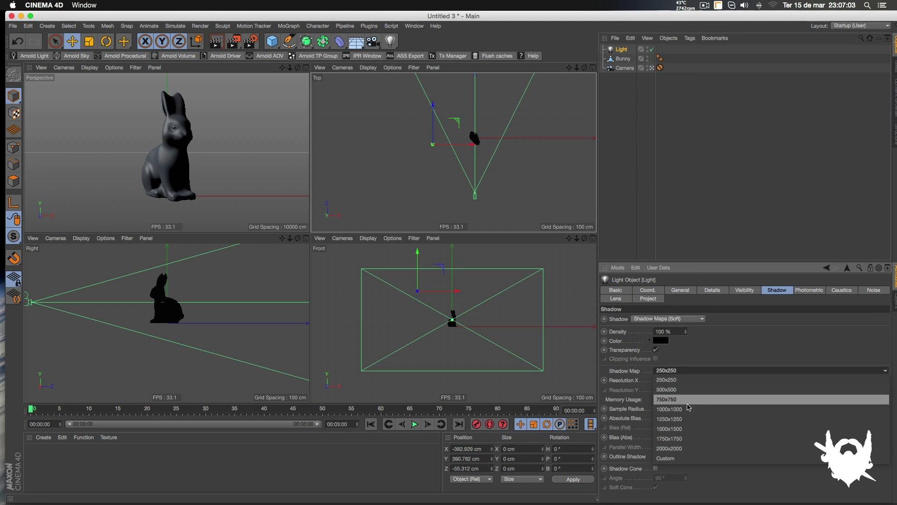
pyautogui.click(673, 410)
# - Deselect the light, maximize the camera view and render it to check the light and shadow on the bunny
pyautogui.click(611, 149)
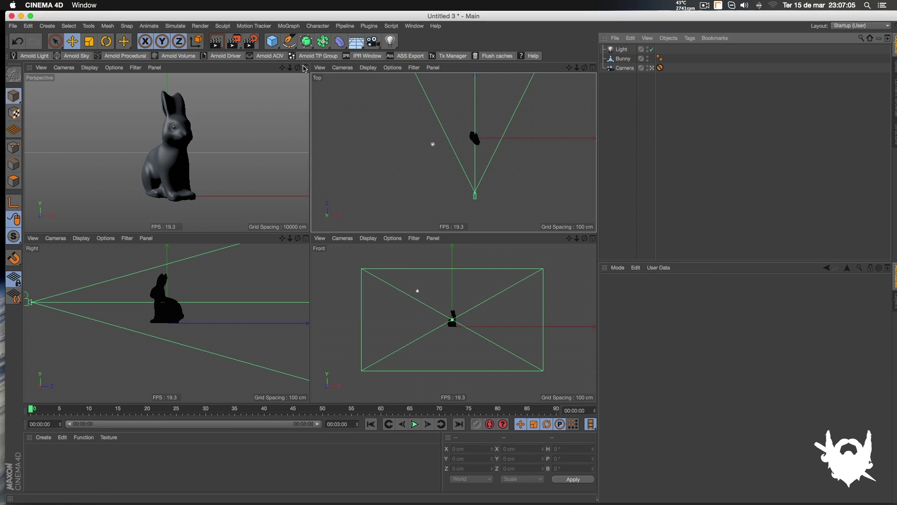
pyautogui.middleClick(302, 128)
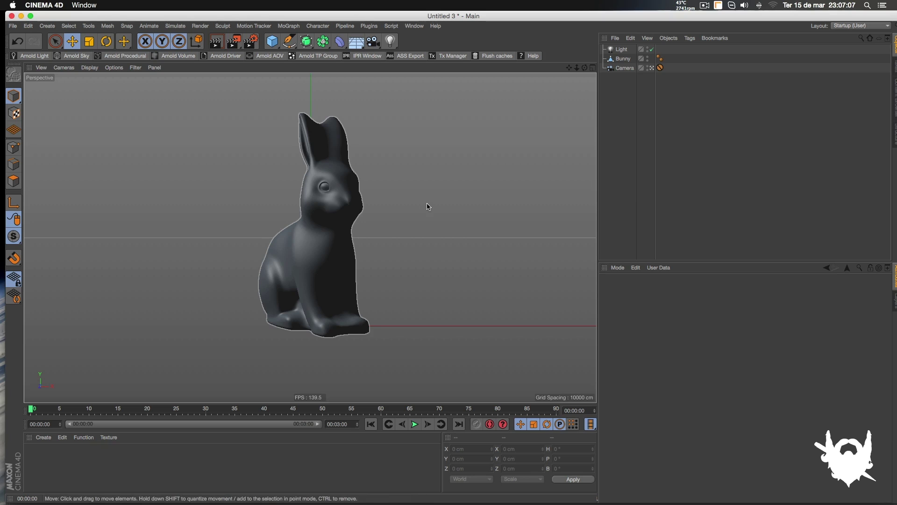
pyautogui.hotkey('ctrl', 'r')
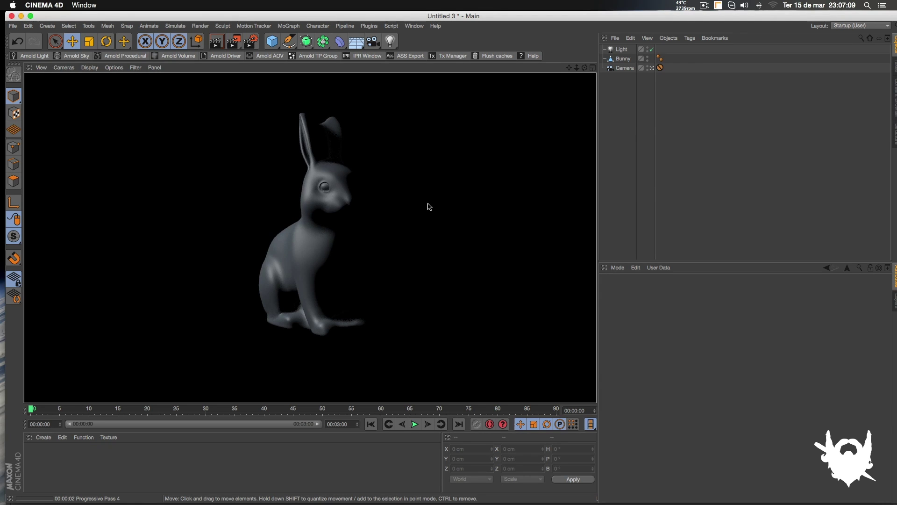
# - Rename the light as Key
pyautogui.doubleClick(623, 49)
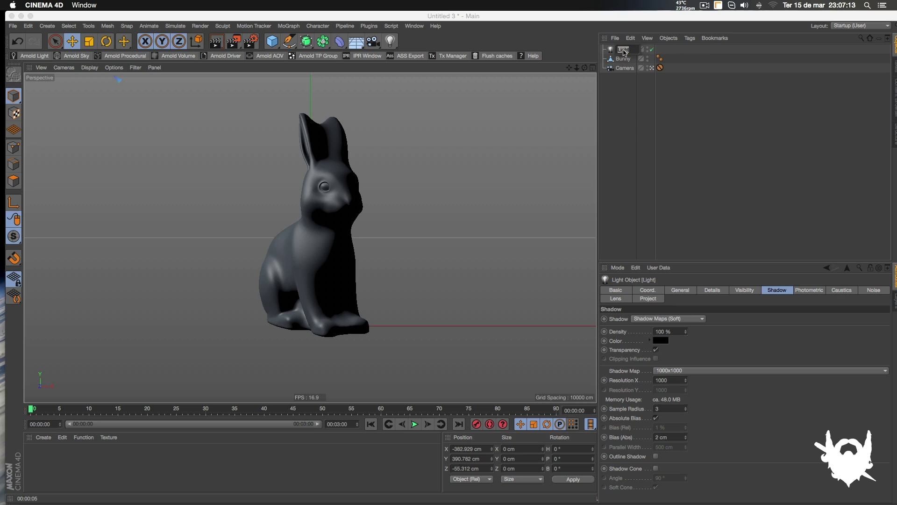
pyautogui.write('Key')
pyautogui.press('Return')
pyautogui.click(617, 99)
# - Duplicate the Key light and move the copy to the bunny's other side, at about X 277 cm, Y 319 cm, Z -200 cm
pyautogui.click(621, 49)
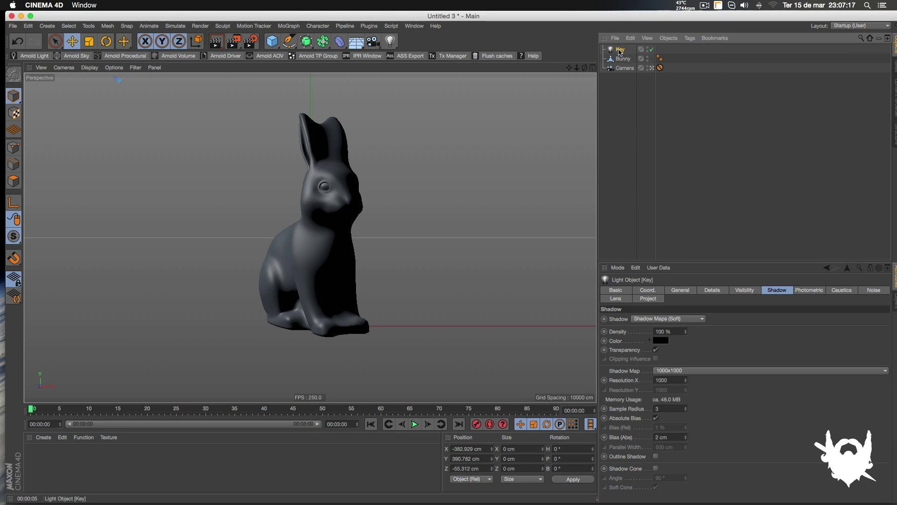
pyautogui.hotkey('ctrl', 'c')
pyautogui.hotkey('ctrl', 'v')
pyautogui.click(594, 69)
pyautogui.moveTo(471, 143); pyautogui.dragTo(534, 149)
pyautogui.moveTo(506, 115); pyautogui.dragTo(507, 129)
pyautogui.moveTo(478, 261); pyautogui.dragTo(478, 268)
# - Rename the copied light as Fill and set its intensity to 80 %
pyautogui.doubleClick(622, 48)
pyautogui.write('Fill')
pyautogui.press('Return')
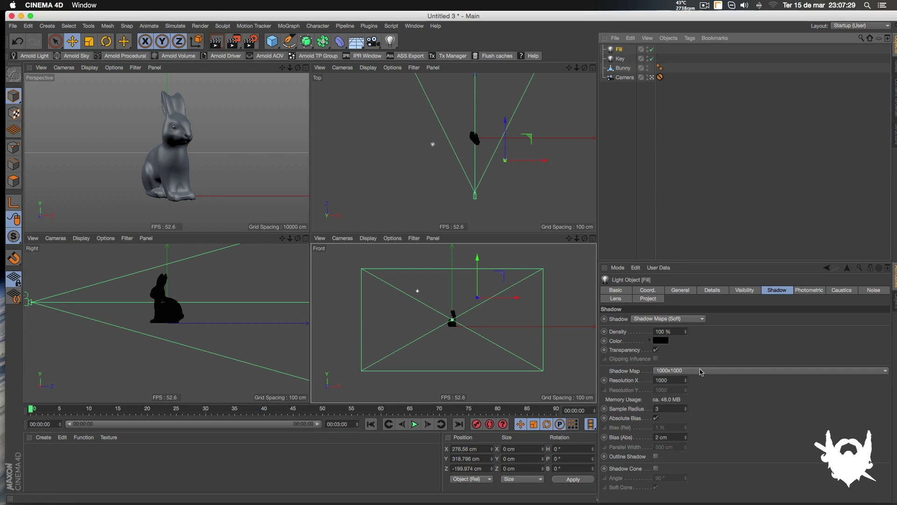
pyautogui.click(681, 291)
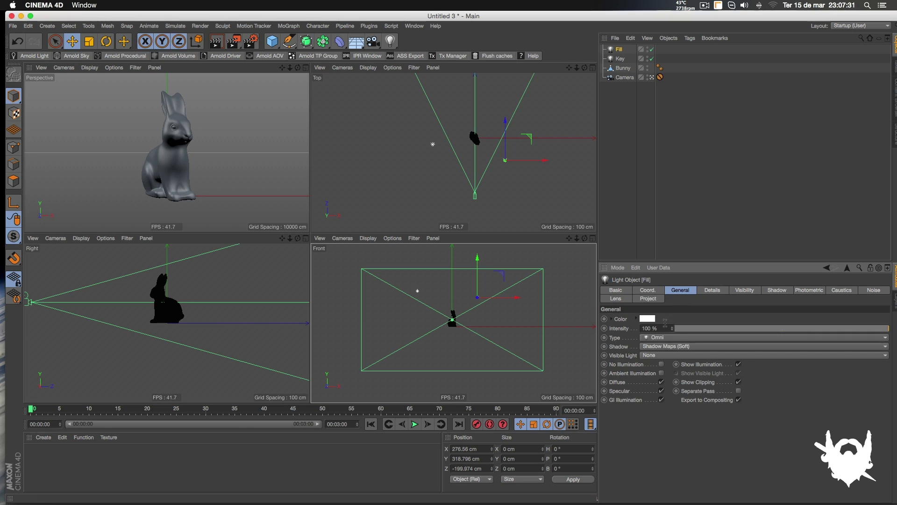
pyautogui.write('80')
pyautogui.press('Return')
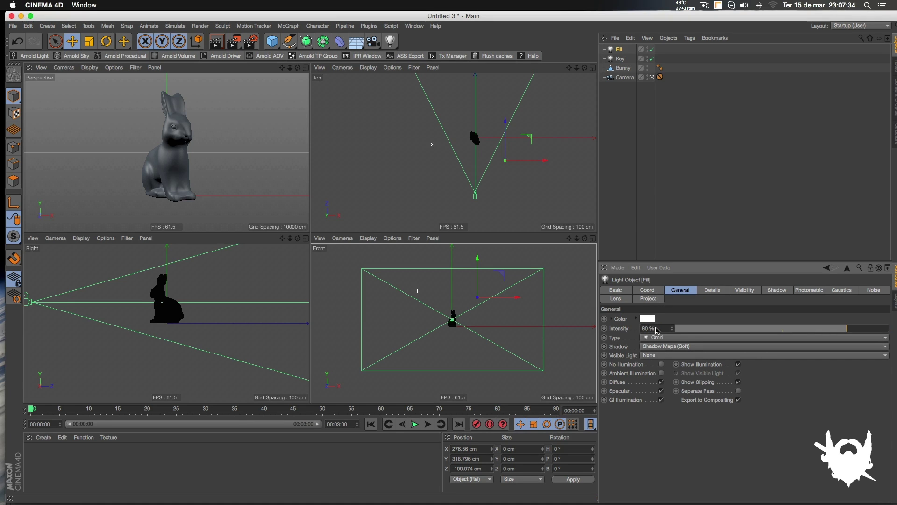
# - Maximize the camera view and render it to check the bunny with the Key and Fill lights
pyautogui.click(306, 68)
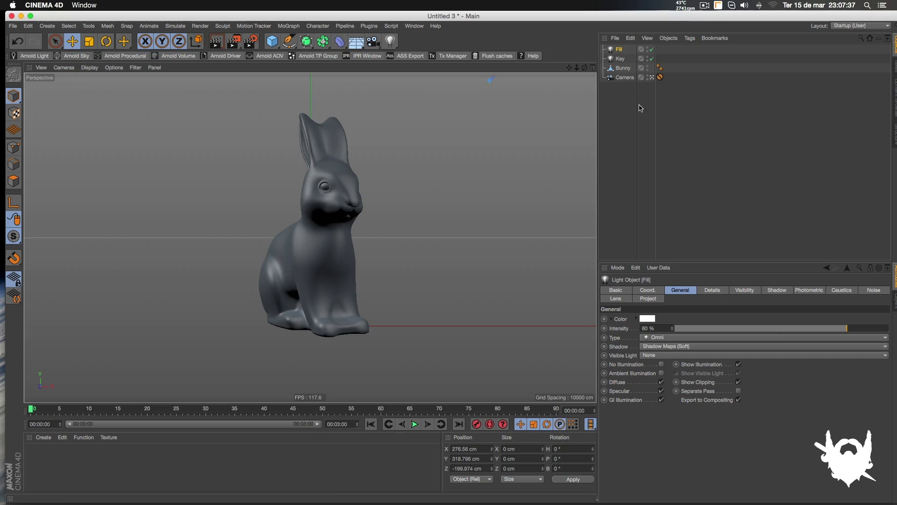
pyautogui.click(555, 174)
pyautogui.press('super+r')
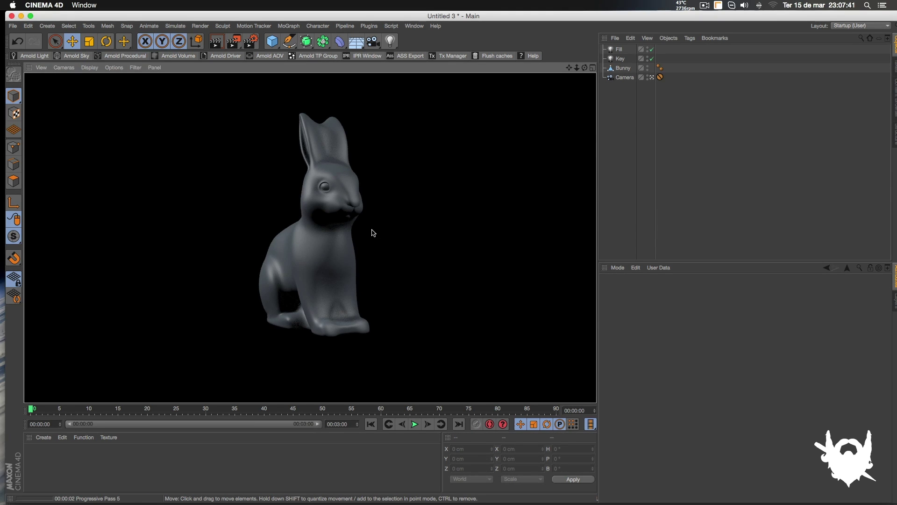
pyautogui.click(624, 149)
# - Paste another copy of the light and move it behind the bunny, to about X 311 cm and Y 159 cm
pyautogui.hotkey('ctrl', 'v')
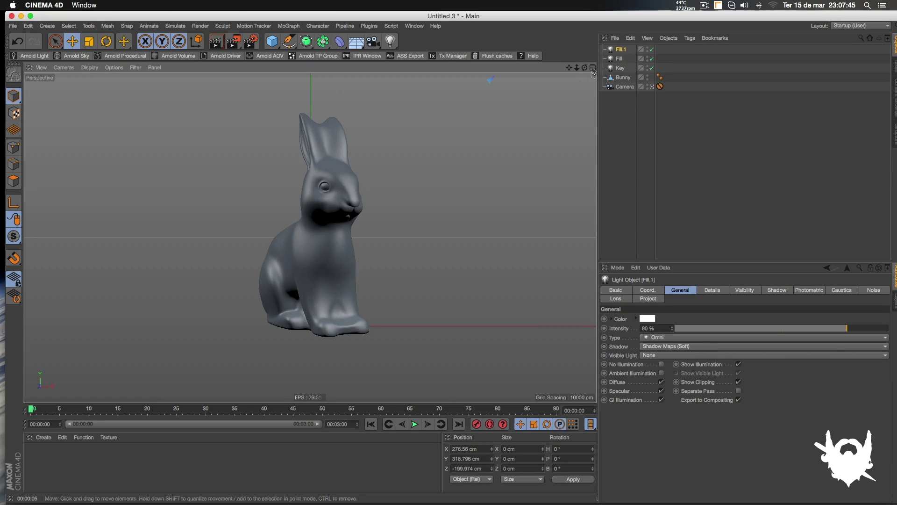
pyautogui.click(592, 67)
pyautogui.moveTo(531, 134); pyautogui.dragTo(527, 88)
pyautogui.moveTo(473, 271); pyautogui.dragTo(474, 287)
pyautogui.moveTo(568, 68); pyautogui.dragTo(525, 91)
# - Rename the light behind the bunny as Back and set its intensity to 200 %
pyautogui.doubleClick(621, 49)
pyautogui.write('Back')
pyautogui.press('Return')
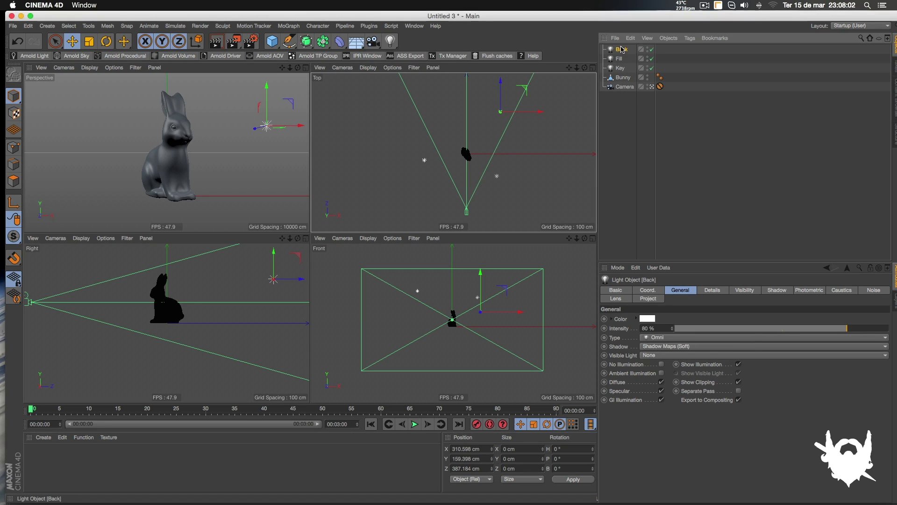
pyautogui.doubleClick(660, 328)
pyautogui.write('200')
pyautogui.press('Return')
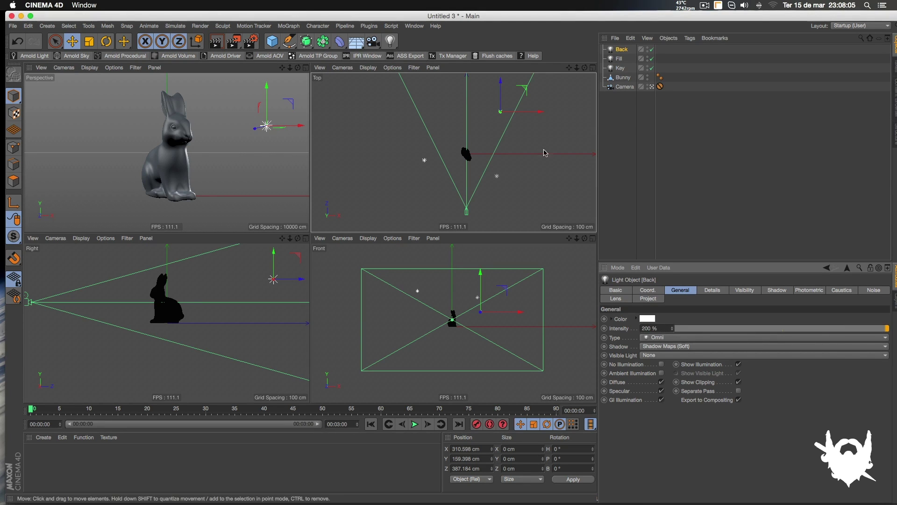
# - Raise the Back light to about Y 180 cm and place a copy across from it at about X -136 cm, Z 362 cm
pyautogui.moveTo(478, 287); pyautogui.dragTo(479, 285)
pyautogui.moveTo(525, 94); pyautogui.dragTo(488, 116)
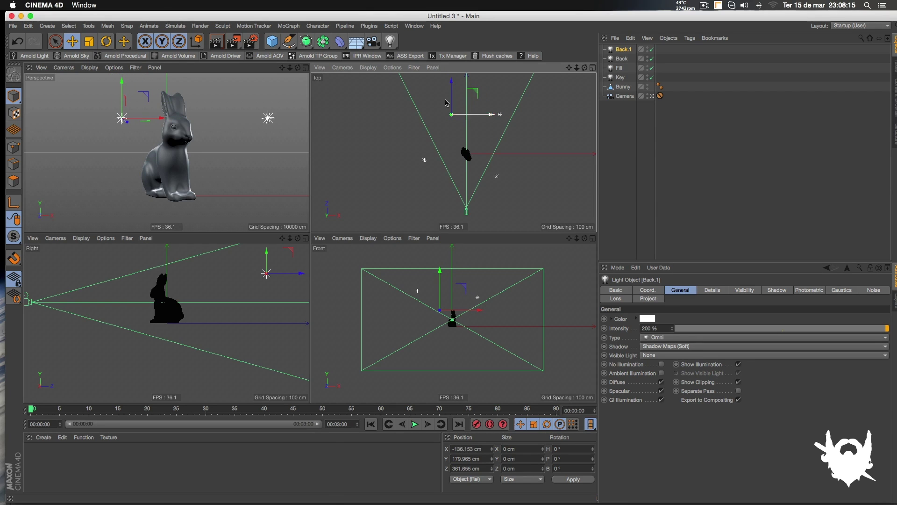
# - Render the maximized camera view to check the bunny with both back lights, and clear the selection
pyautogui.press('F1')
pyautogui.hotkey('ctrl', 'r')
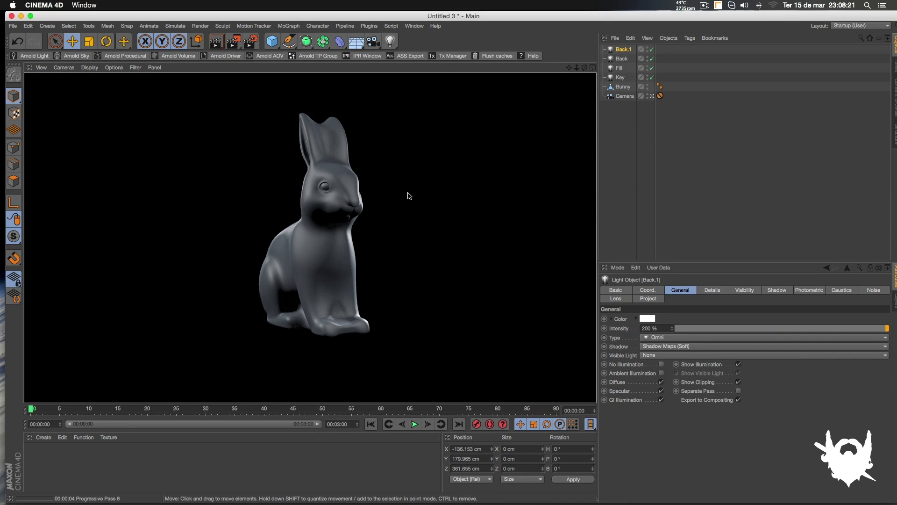
pyautogui.click(622, 133)
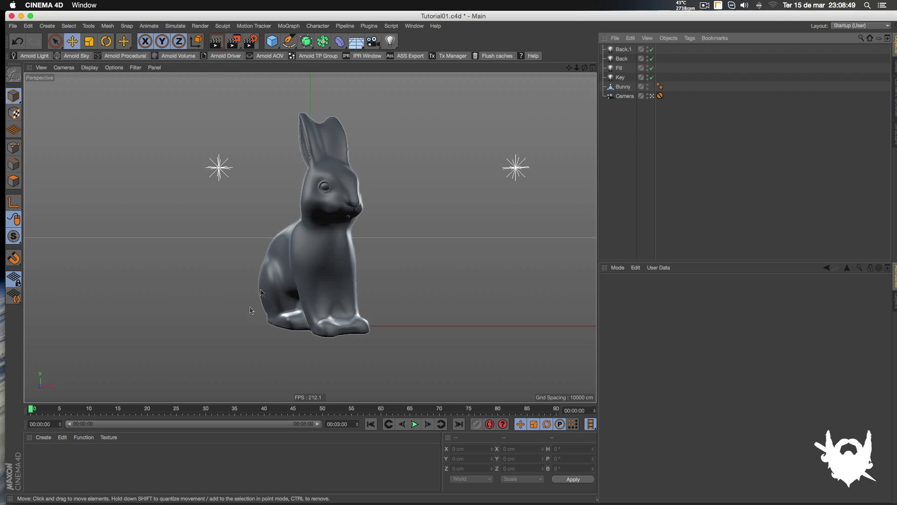
# - Create a new material and open it in the Material Editor
pyautogui.doubleClick(100, 459)
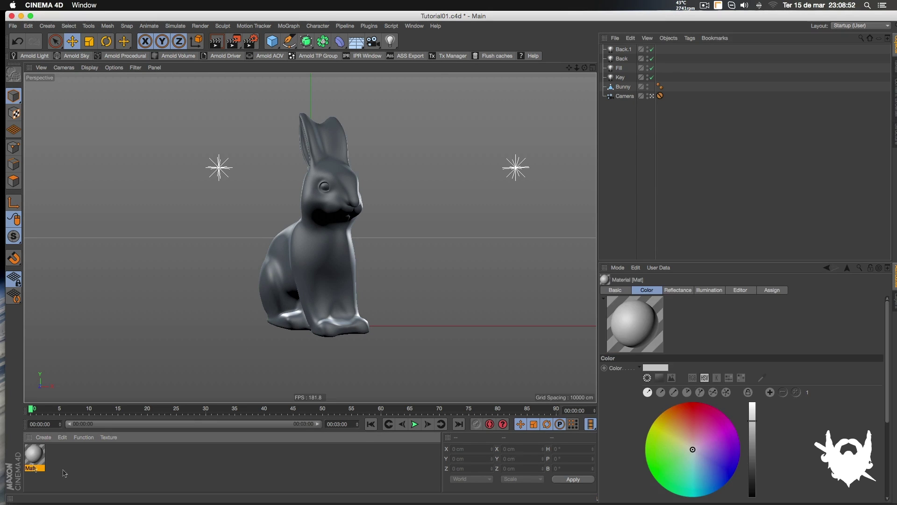
pyautogui.doubleClick(36, 454)
pyautogui.moveTo(218, 93); pyautogui.dragTo(376, 66)
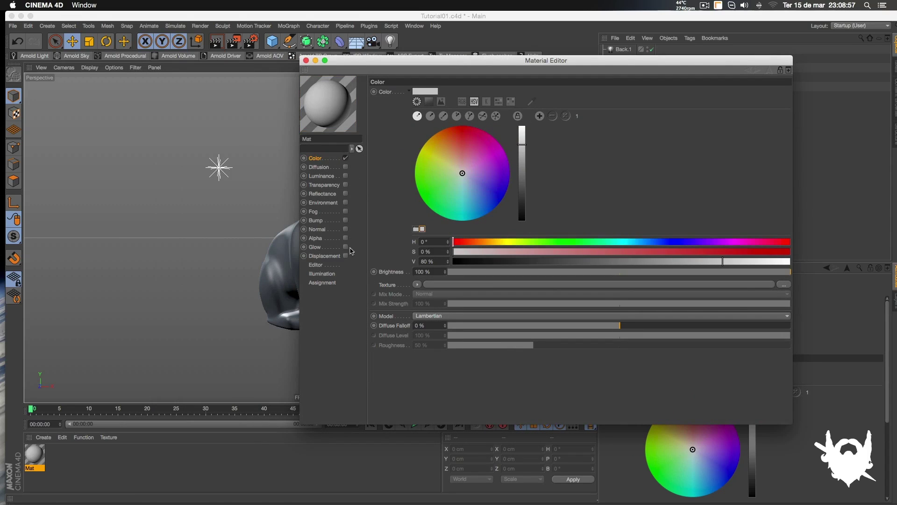
# - Look through the material's Reflectance, Transparency, Fog and Normal channels and the Default Specular layer settings
pyautogui.click(325, 195)
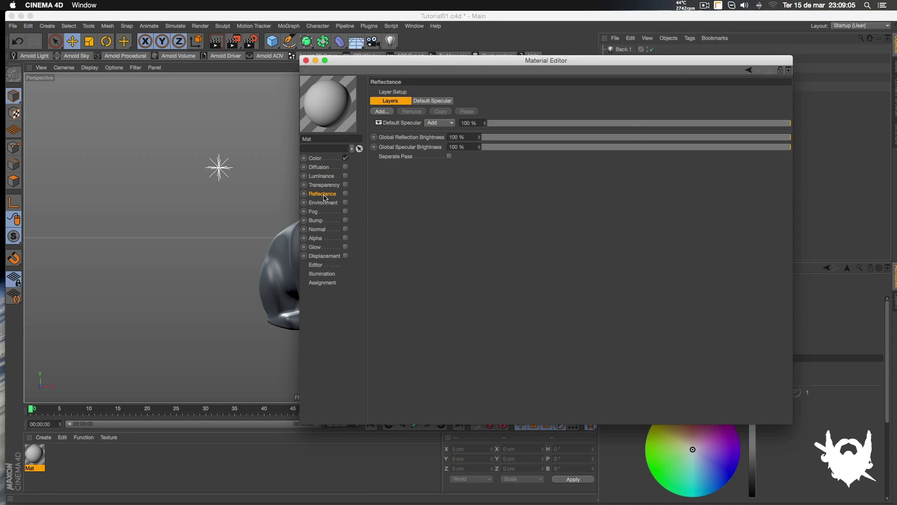
pyautogui.click(326, 185)
pyautogui.click(318, 211)
pyautogui.click(321, 230)
pyautogui.click(329, 195)
pyautogui.click(405, 125)
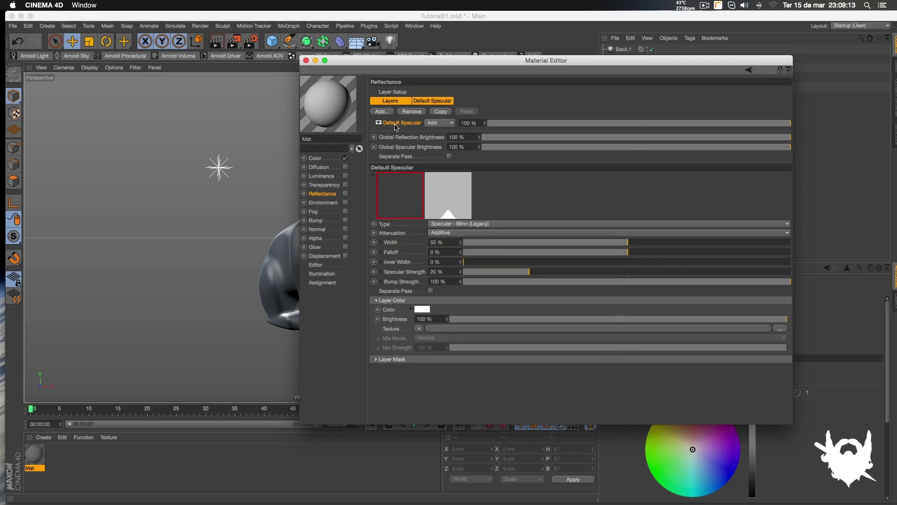
# - Turn off the material's Color channel
pyautogui.click(326, 159)
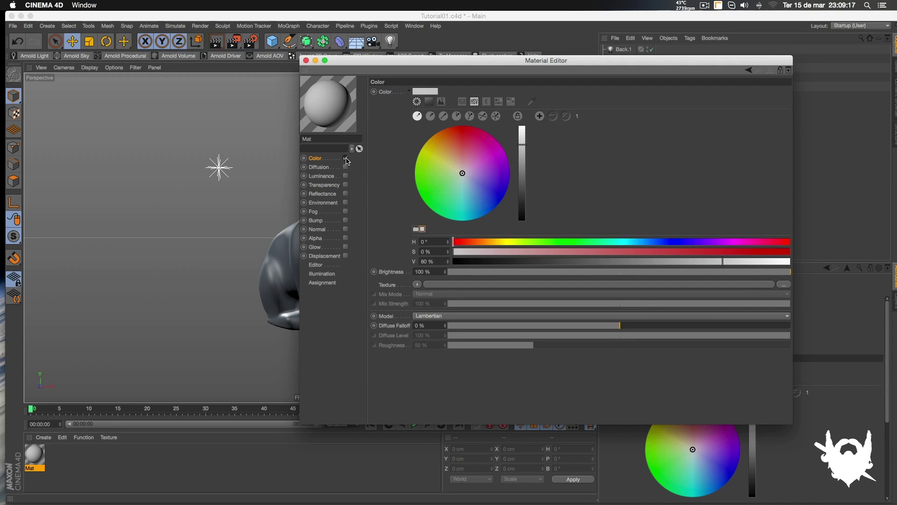
pyautogui.click(346, 158)
pyautogui.moveTo(351, 64); pyautogui.dragTo(282, 72)
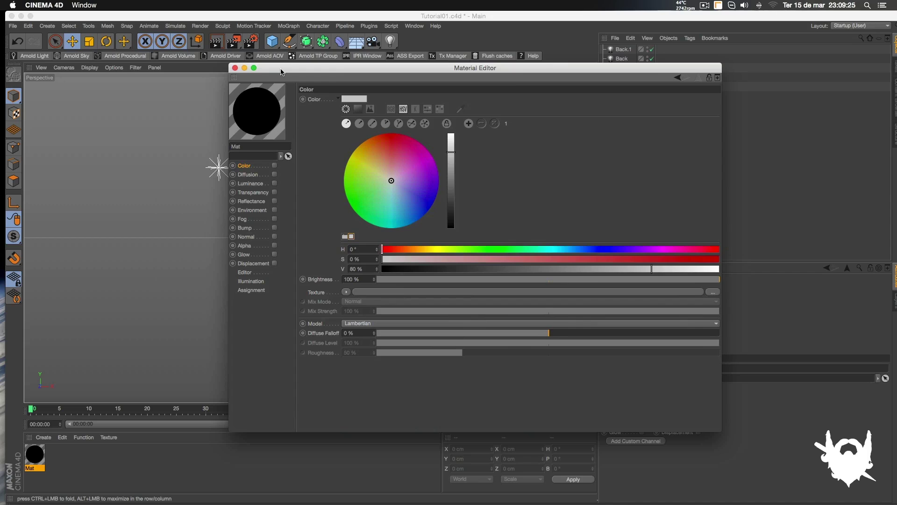
# - Turn on the material's Luminance channel
pyautogui.click(261, 183)
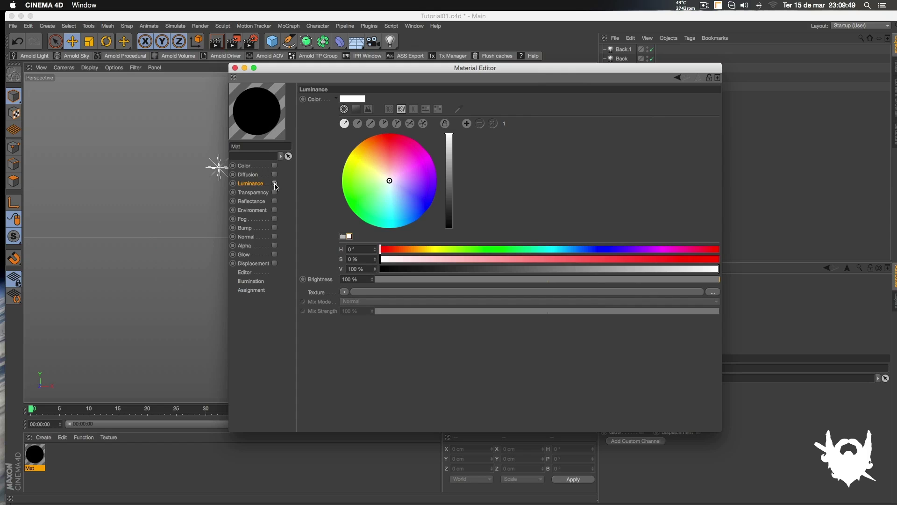
pyautogui.click(275, 183)
pyautogui.moveTo(323, 77); pyautogui.dragTo(264, 38)
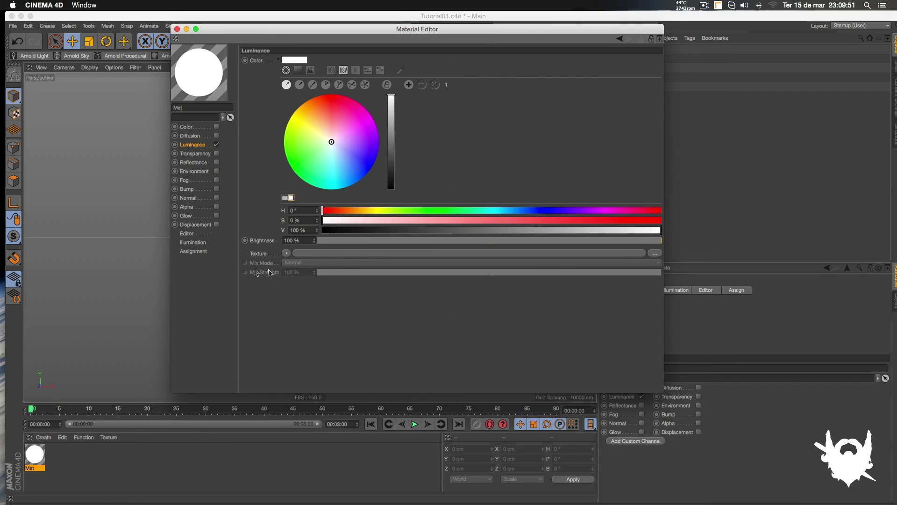
# - Load the Subsurface Scattering effect as the texture of the material's Luminance channel
pyautogui.click(286, 254)
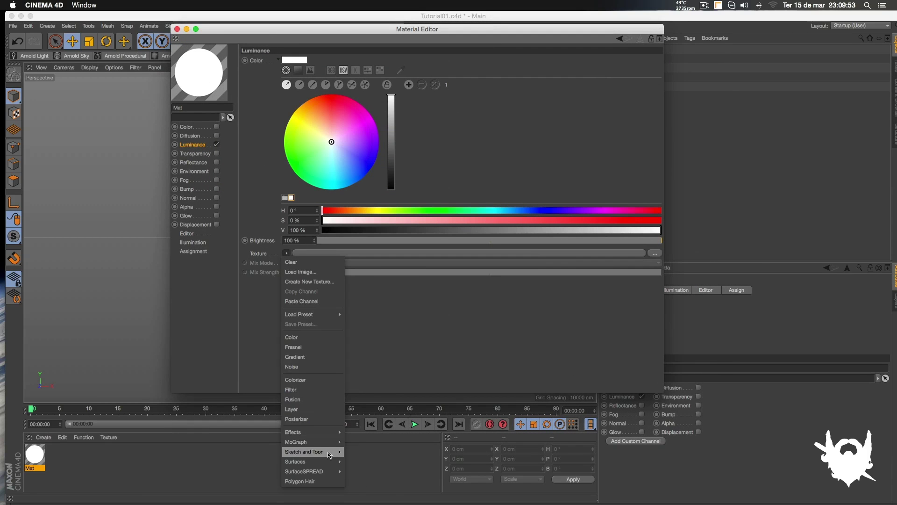
pyautogui.moveTo(330, 463)
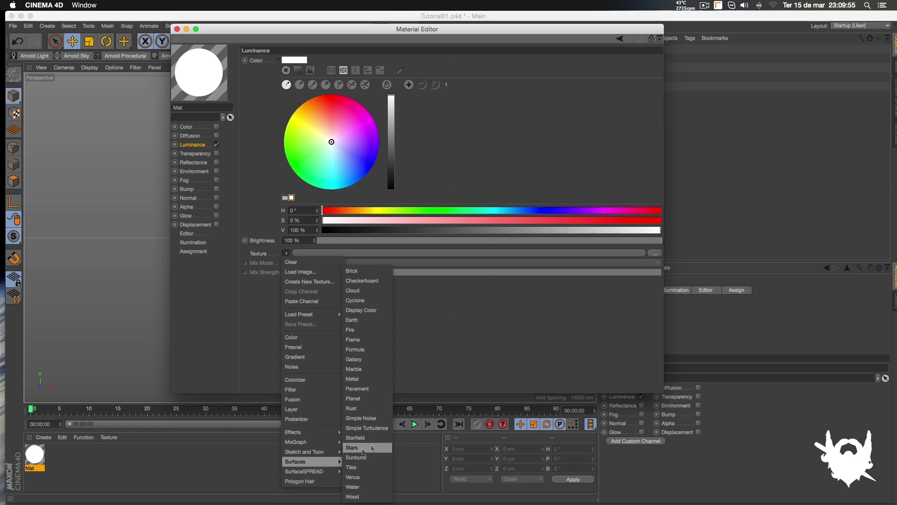
pyautogui.moveTo(322, 432)
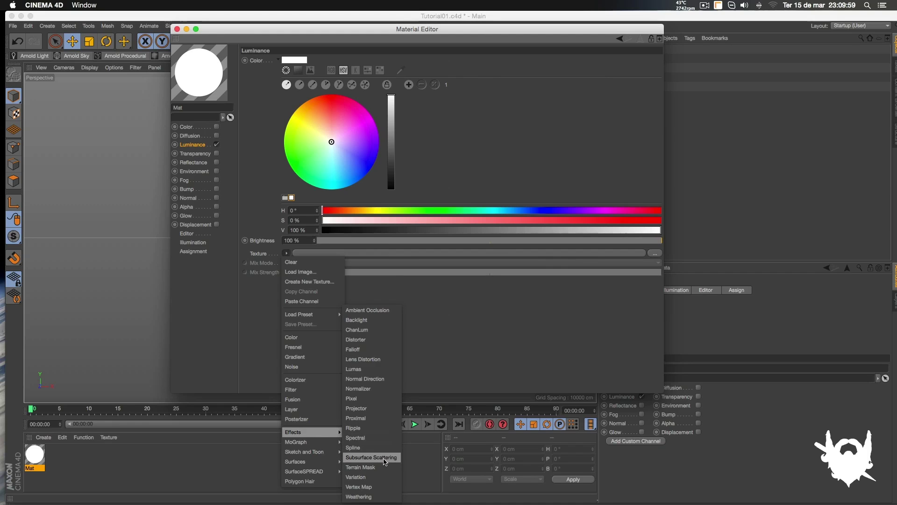
pyautogui.click(383, 459)
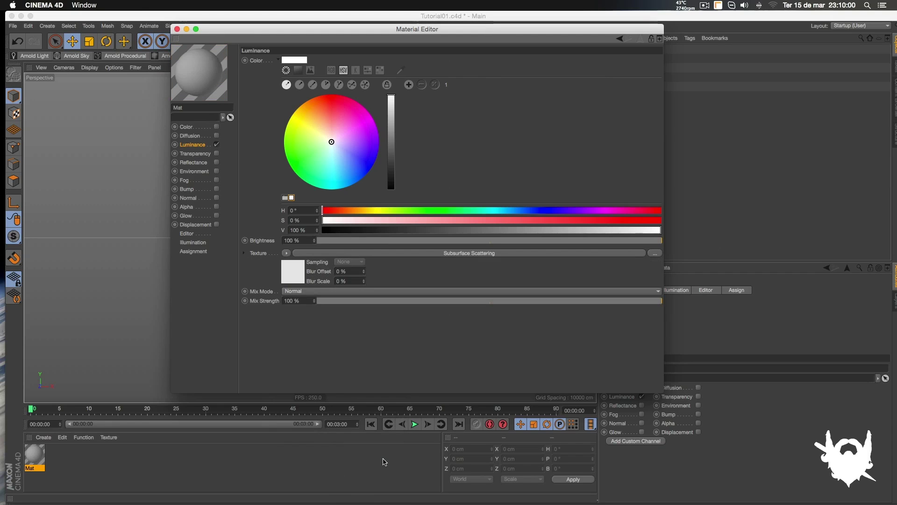
# - Close the Material Editor and apply the material to the bunny
pyautogui.click(176, 29)
pyautogui.moveTo(31, 452); pyautogui.dragTo(290, 311)
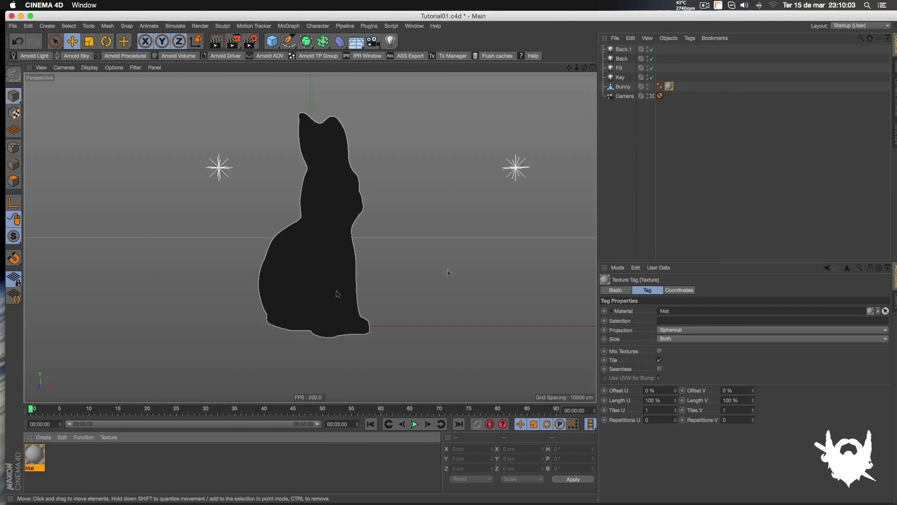
pyautogui.click(737, 154)
# - Disable the Back.1, Back and Fill lights and render the view with only the Key light
pyautogui.click(652, 49)
pyautogui.click(652, 59)
pyautogui.click(652, 68)
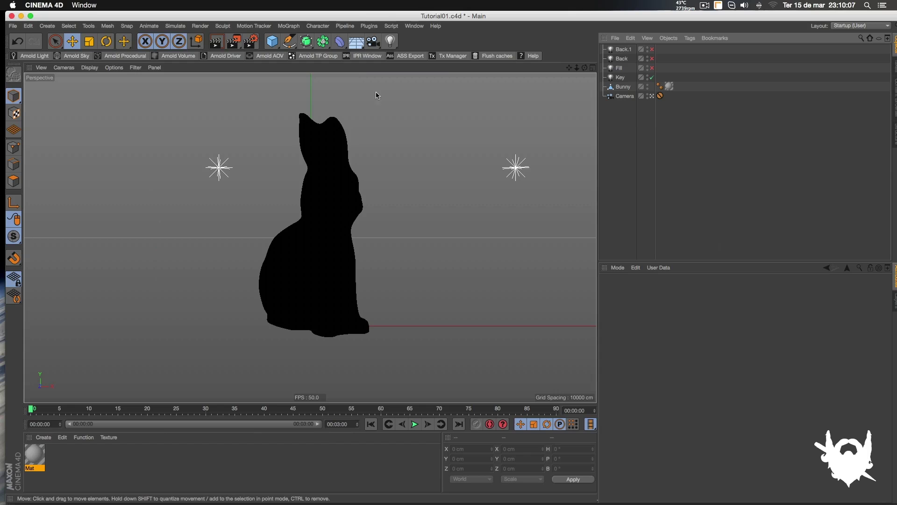
pyautogui.hotkey('ctrl', 'r')
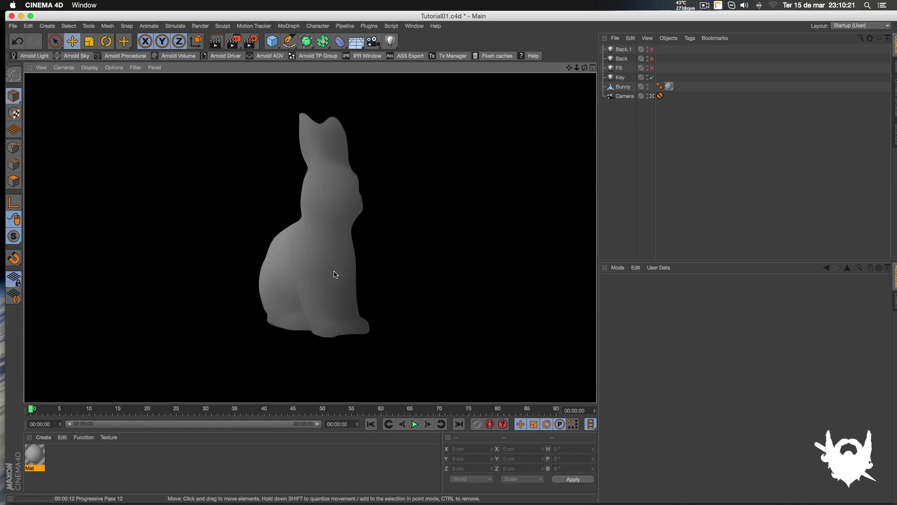
# - Reopen the material, show its Subsurface Scattering shader properties and arrange the Material Editor beside the bunny
pyautogui.click(611, 129)
pyautogui.click(41, 449)
pyautogui.doubleClick(40, 449)
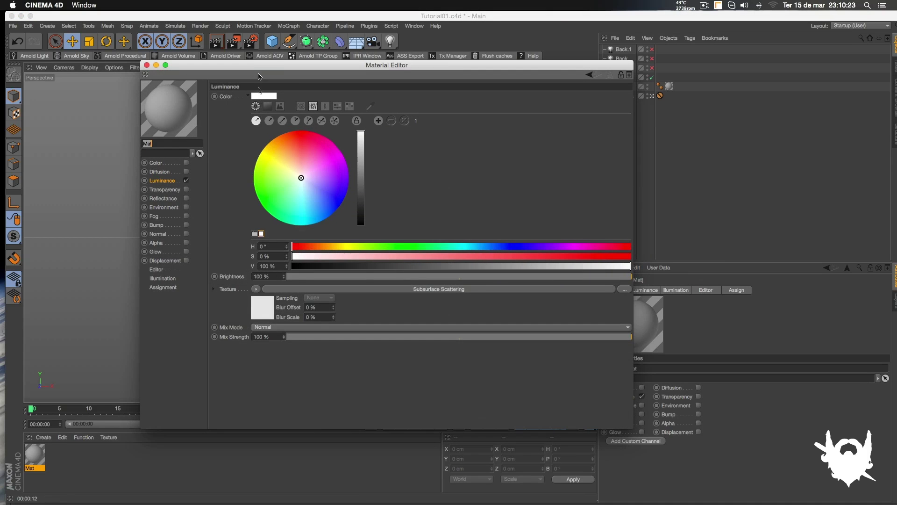
pyautogui.moveTo(387, 62); pyautogui.dragTo(646, 16)
pyautogui.click(521, 259)
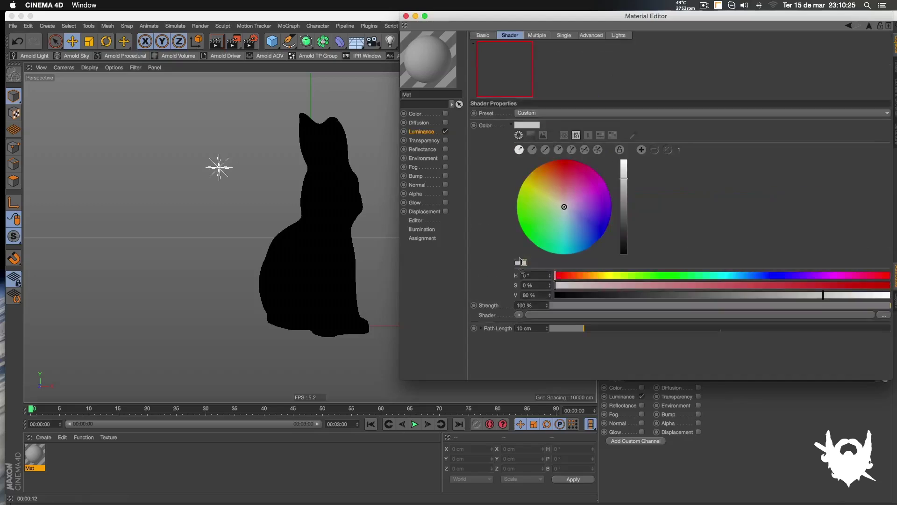
pyautogui.moveTo(550, 18); pyautogui.dragTo(517, 48)
pyautogui.moveTo(857, 412); pyautogui.dragTo(716, 435)
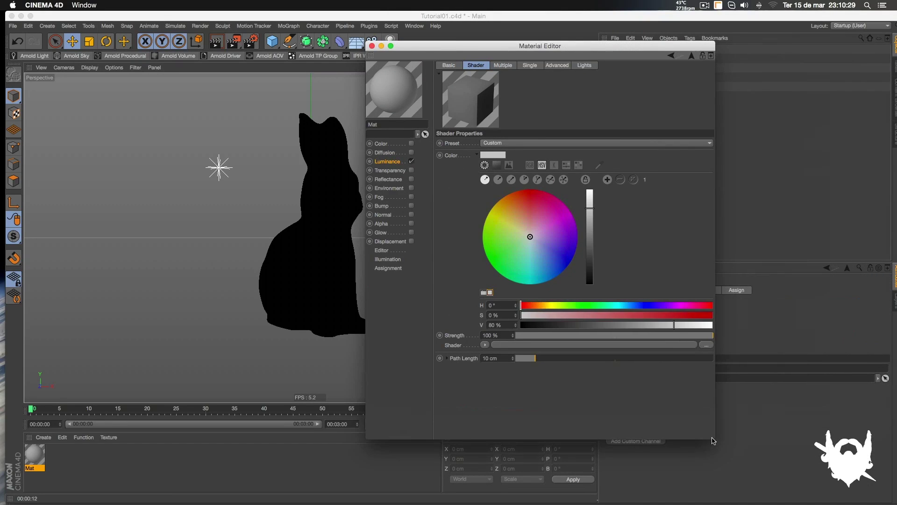
pyautogui.moveTo(547, 46); pyautogui.dragTo(675, 45)
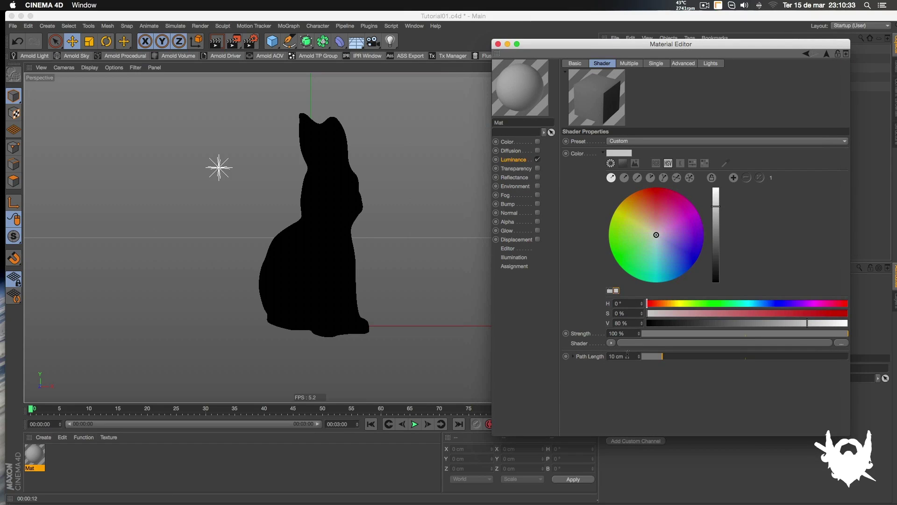
# - Select the bunny and check its dimensions against the shader's Path Length
pyautogui.doubleClick(627, 359)
pyautogui.click(632, 374)
pyautogui.moveTo(594, 54); pyautogui.dragTo(604, 60)
pyautogui.click(311, 251)
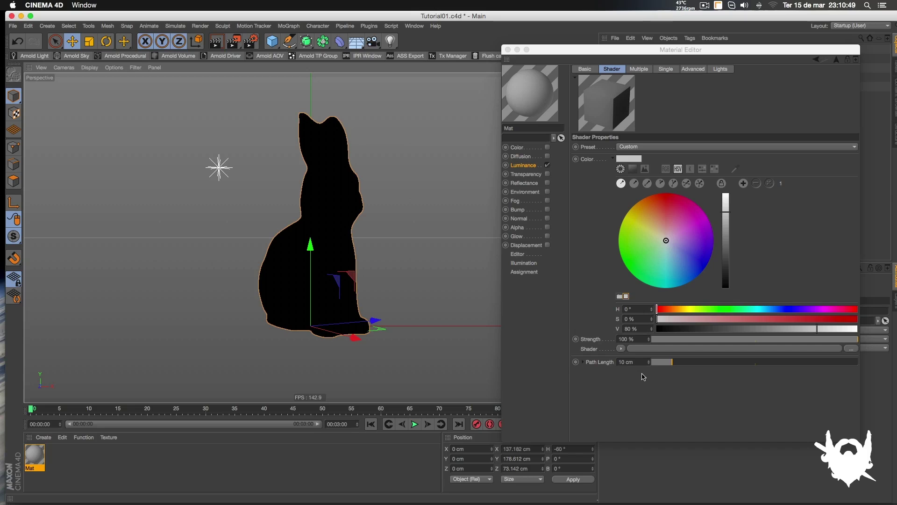
pyautogui.moveTo(589, 50); pyautogui.dragTo(587, 26)
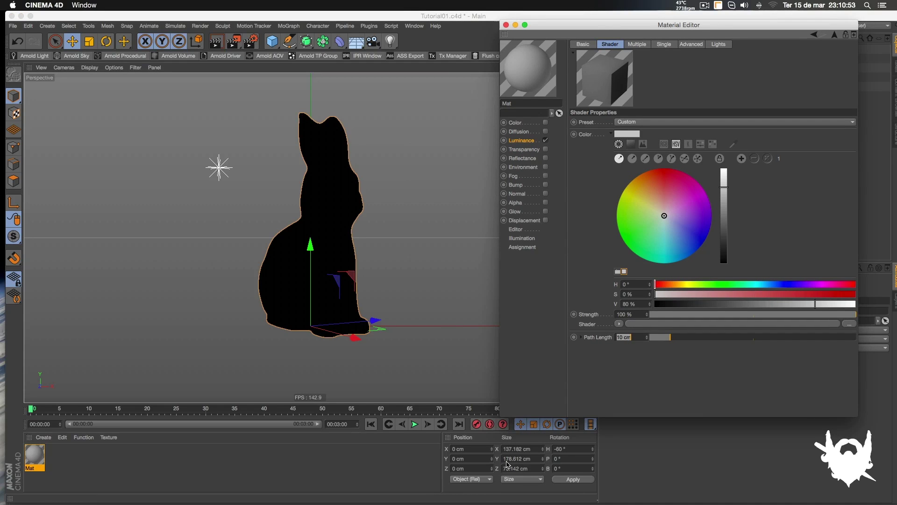
pyautogui.click(617, 382)
# - Set the shader's Path Length to 2 cm and render the view
pyautogui.click(633, 338)
pyautogui.write('2')
pyautogui.press('Return')
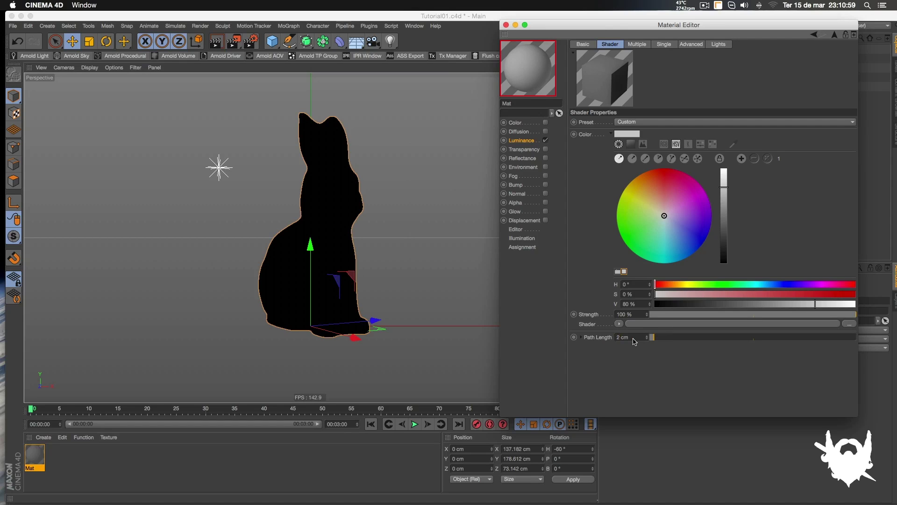
pyautogui.click(331, 214)
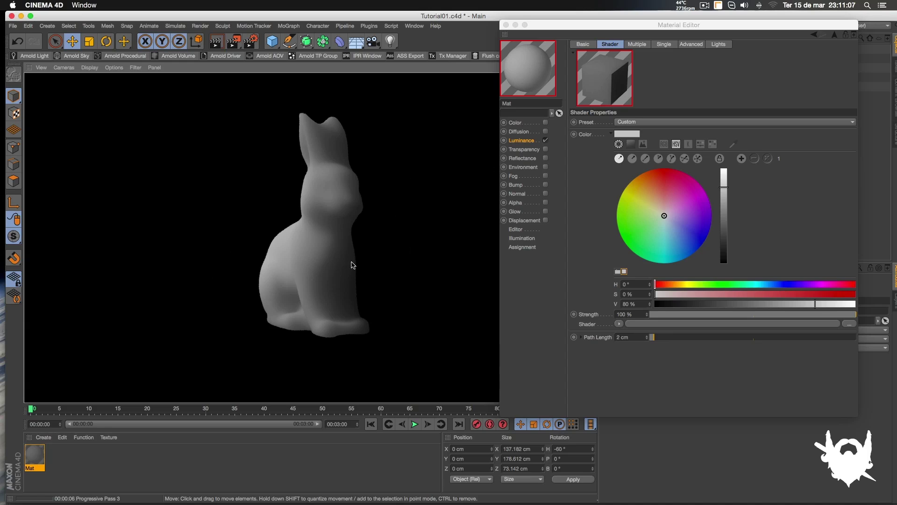
# - Try a Path Length of 0.1 cm for the shader and render the view
pyautogui.doubleClick(626, 336)
pyautogui.write('0.1')
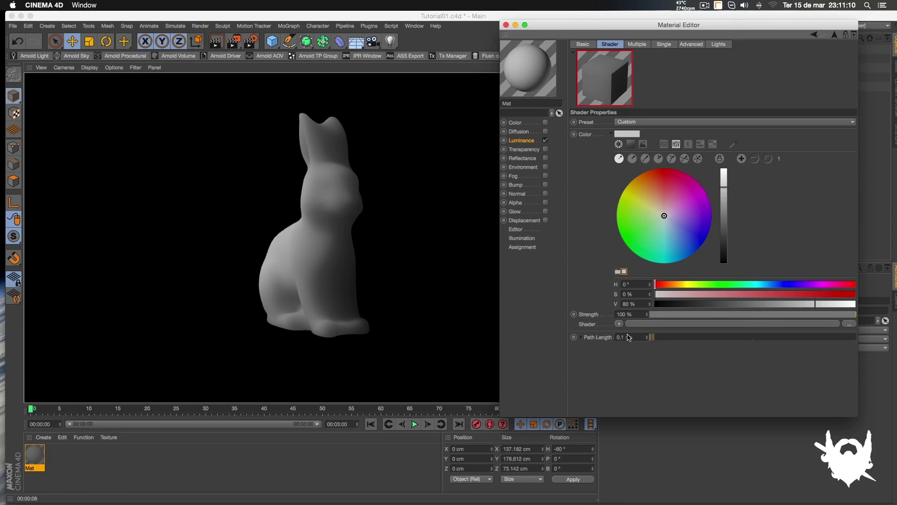
pyautogui.press('Return')
pyautogui.click(392, 240)
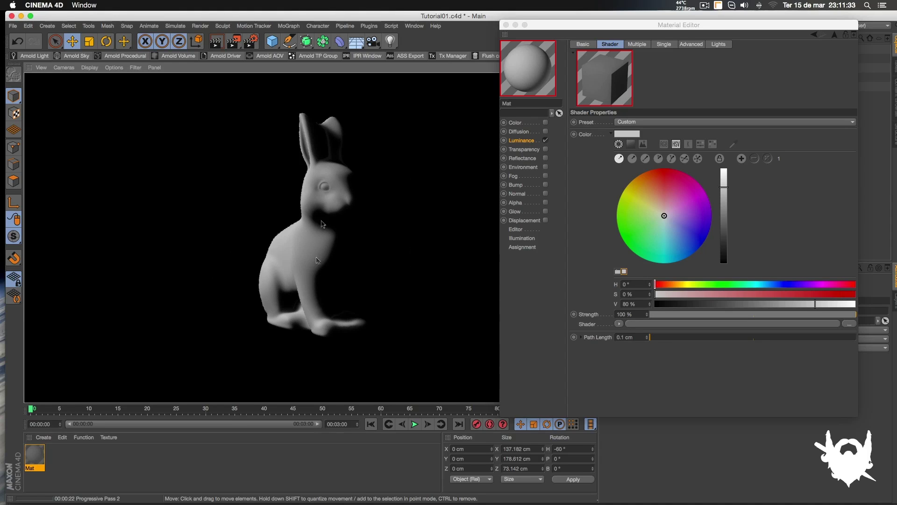
# - Set the shader's Path Length to 1 cm
pyautogui.doubleClick(629, 337)
pyautogui.write('1')
pyautogui.press('Return')
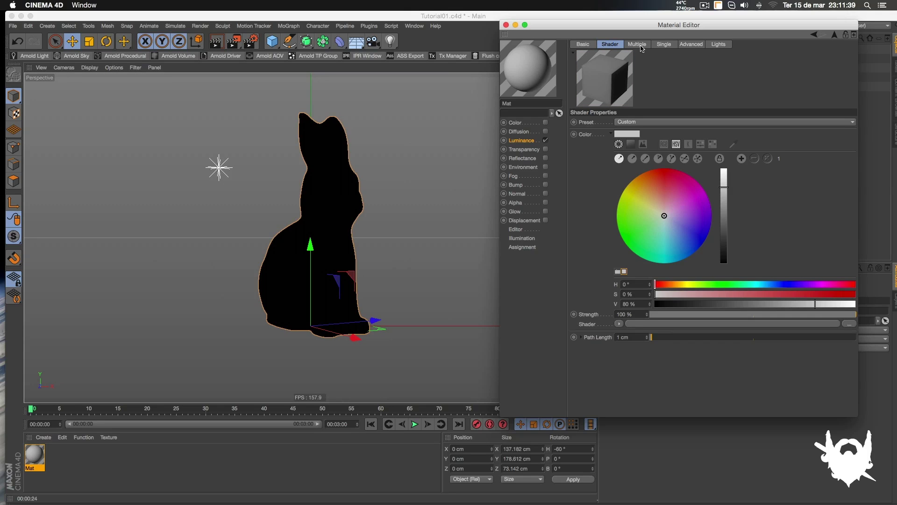
# - Enable Fast Evaluation for Multiple Diffuse, set Sample Density to 20 % and render the view
pyautogui.click(638, 44)
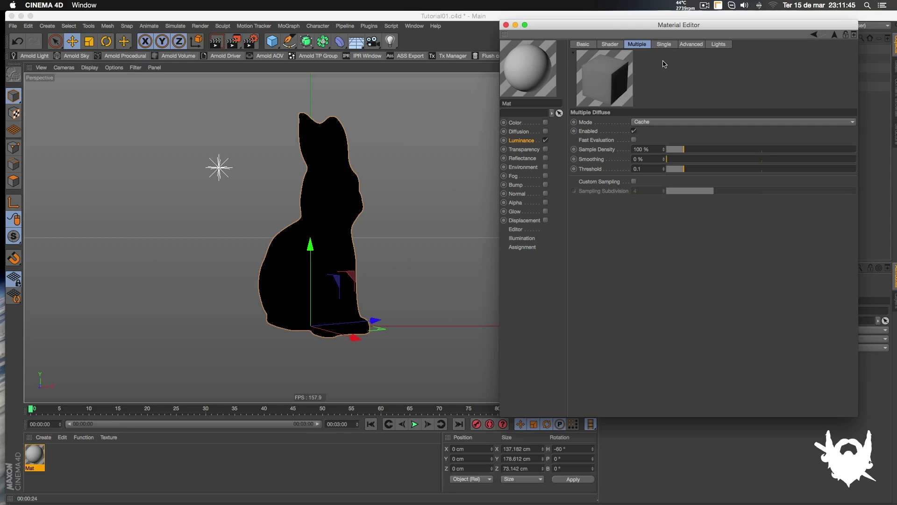
pyautogui.click(634, 140)
pyautogui.click(652, 150)
pyautogui.write('20')
pyautogui.press('Return')
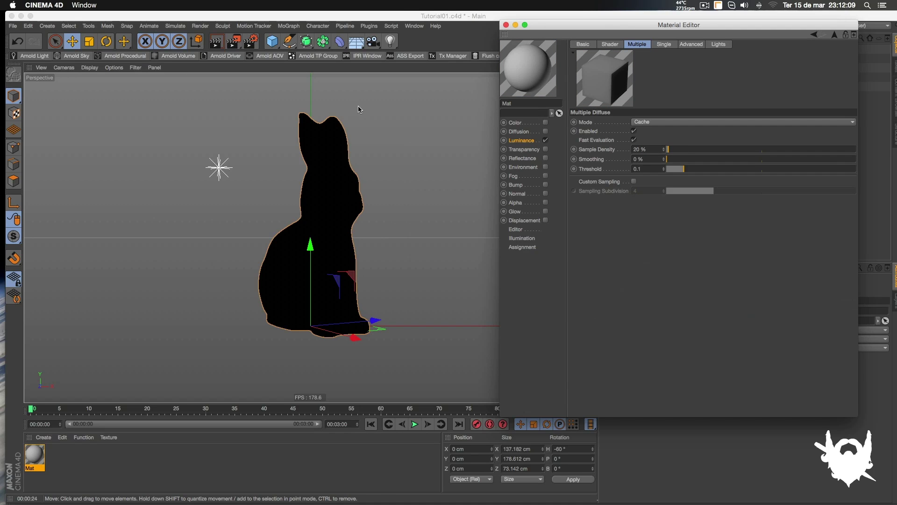
pyautogui.click(367, 115)
pyautogui.hotkey('ctrl', 'r')
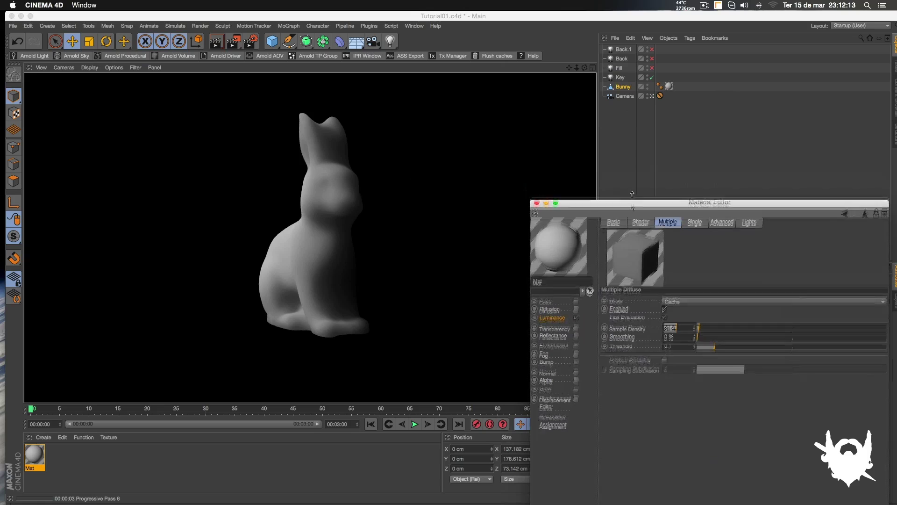
# - Try a Sample Density of 10 % and render a close-up of the bunny
pyautogui.click(304, 286)
pyautogui.scroll(10, 305, 286)
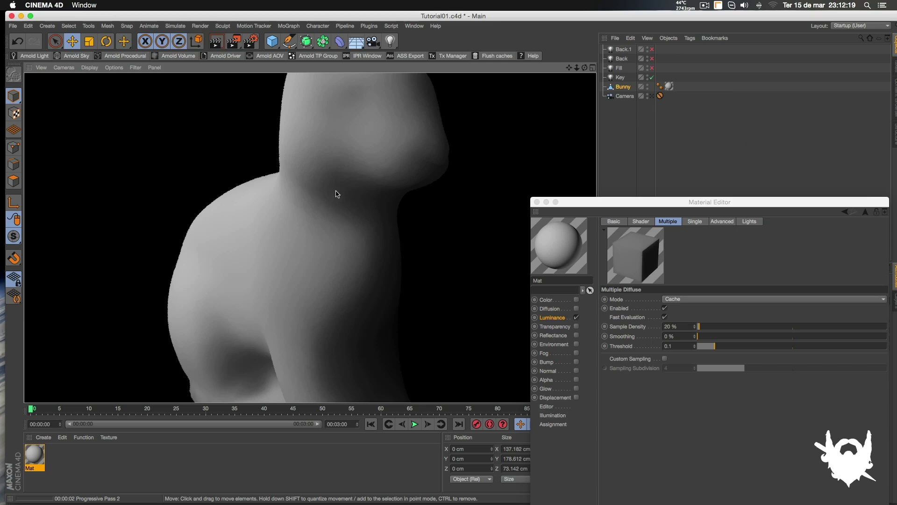
pyautogui.click(677, 328)
pyautogui.write('10')
pyautogui.press('Return')
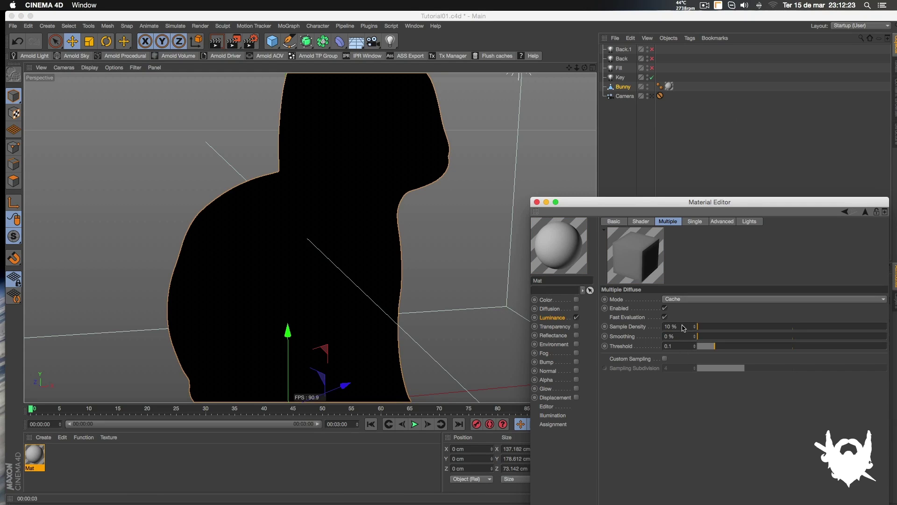
pyautogui.click(330, 276)
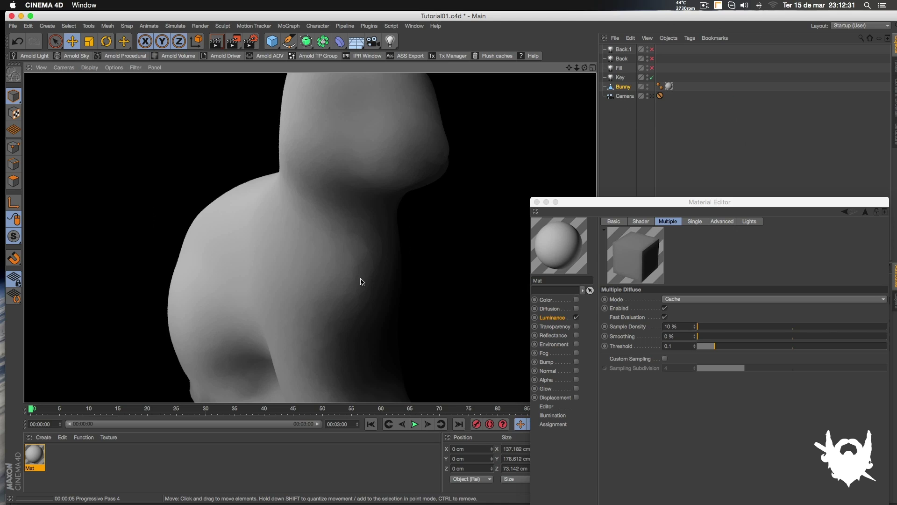
# - Return to the scene camera's view and set Sample Density to 20 %
pyautogui.click(652, 96)
pyautogui.moveTo(613, 202); pyautogui.dragTo(581, 116)
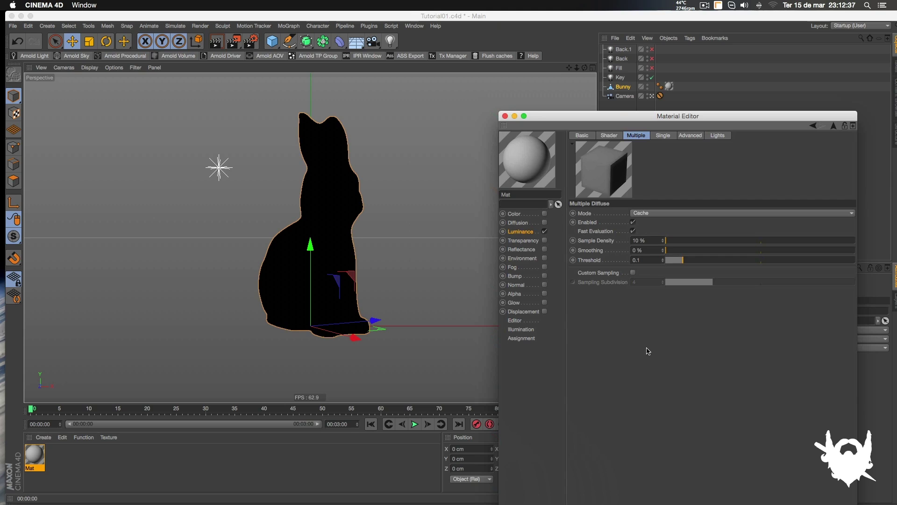
pyautogui.click(653, 243)
pyautogui.write('20')
pyautogui.press('Return')
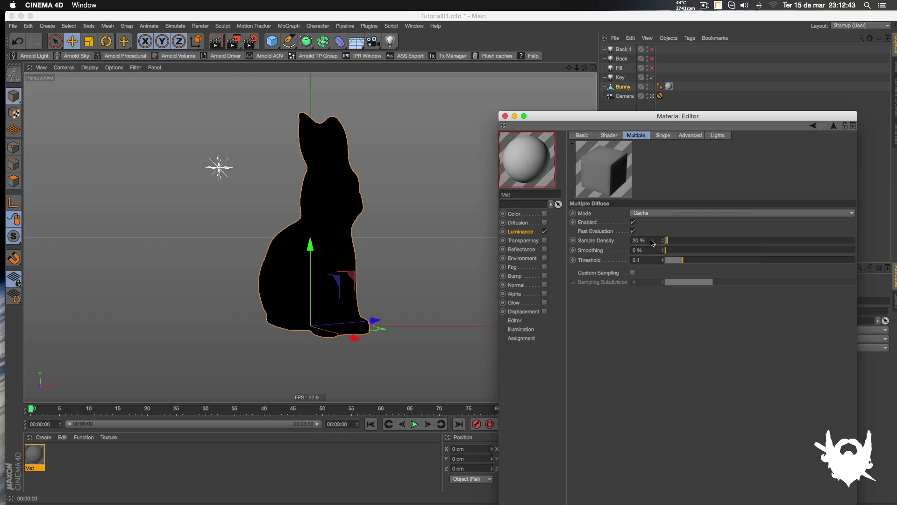
# - Set Sample Density to 50 % and Smoothing to 20 % and render the view
pyautogui.click(653, 243)
pyautogui.write('50')
pyautogui.press('Return')
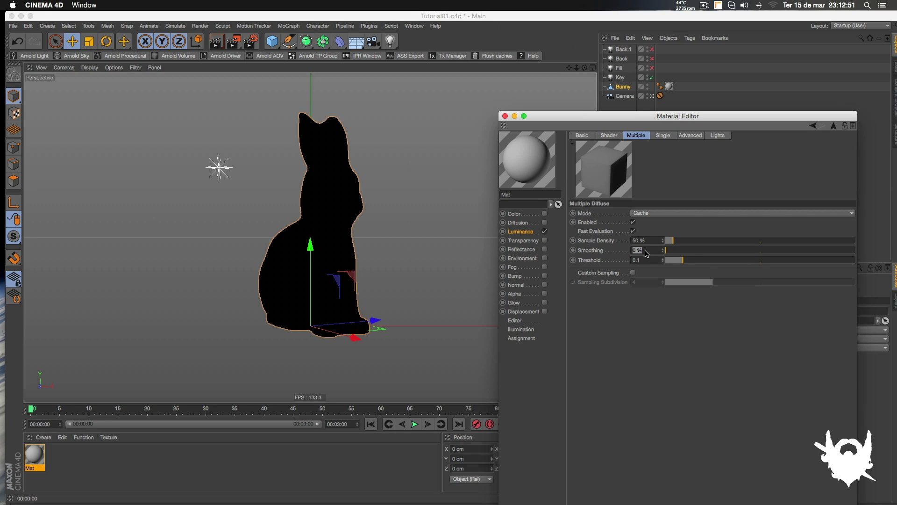
pyautogui.write('20')
pyautogui.press('Return')
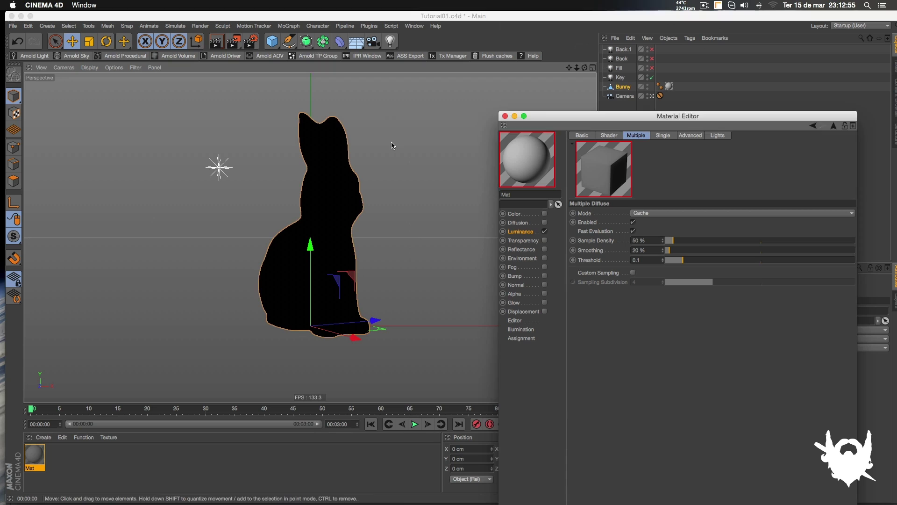
pyautogui.hotkey('ctrl', 'r')
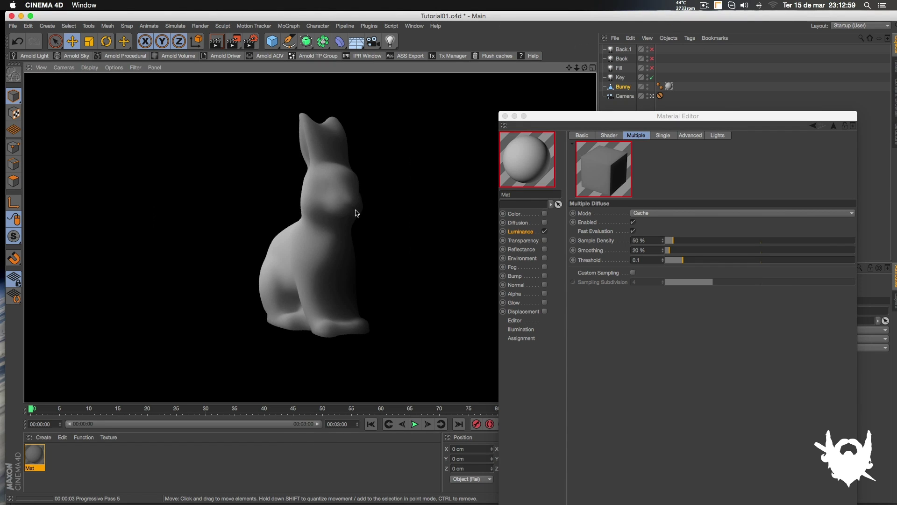
# - Lower Sample Density to 40 % and render the view again
pyautogui.doubleClick(652, 241)
pyautogui.write('40')
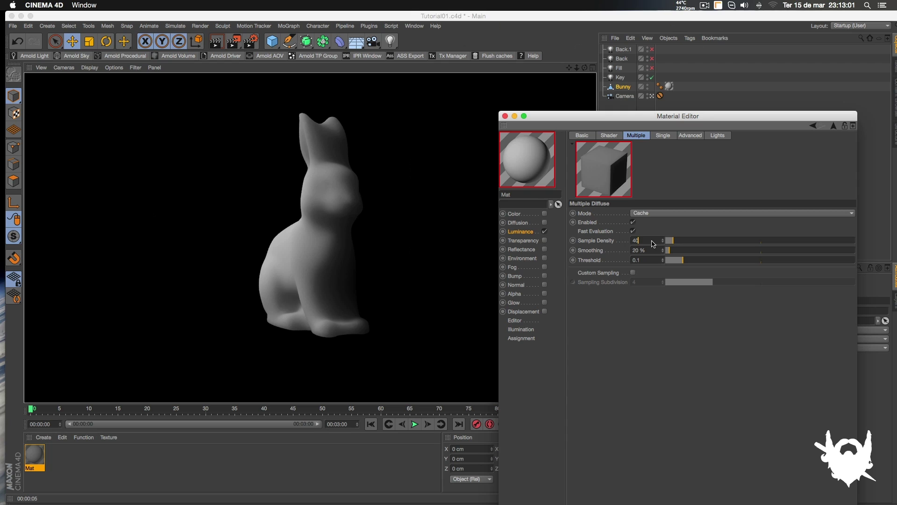
pyautogui.click(345, 241)
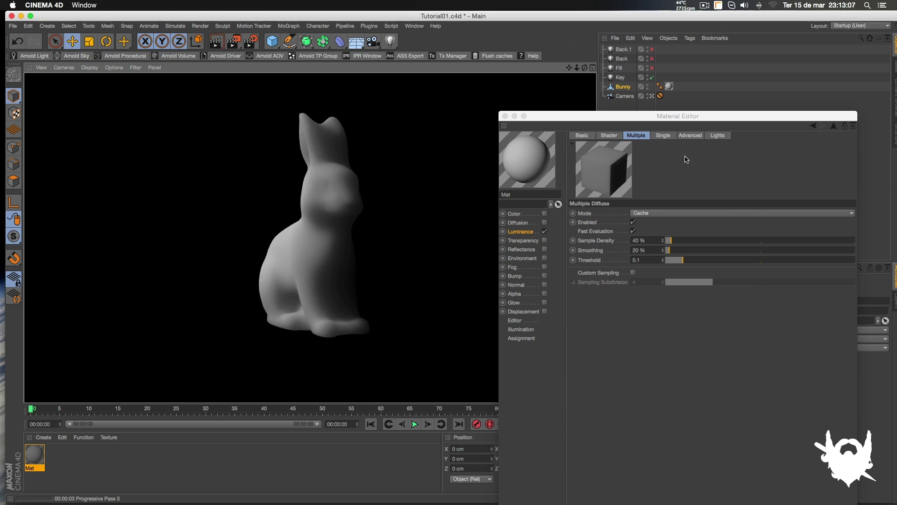
# - Return to the shader's main properties, deselect the bunny and save the scene
pyautogui.click(609, 135)
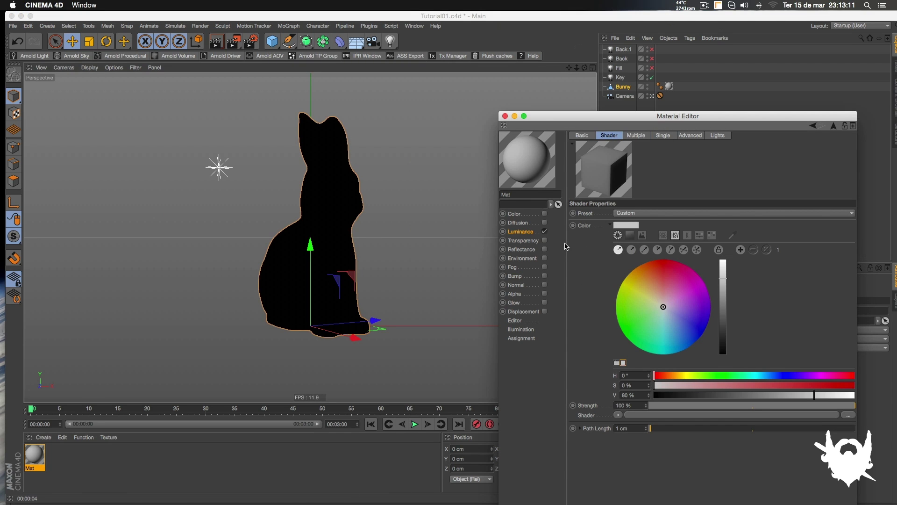
pyautogui.click(423, 133)
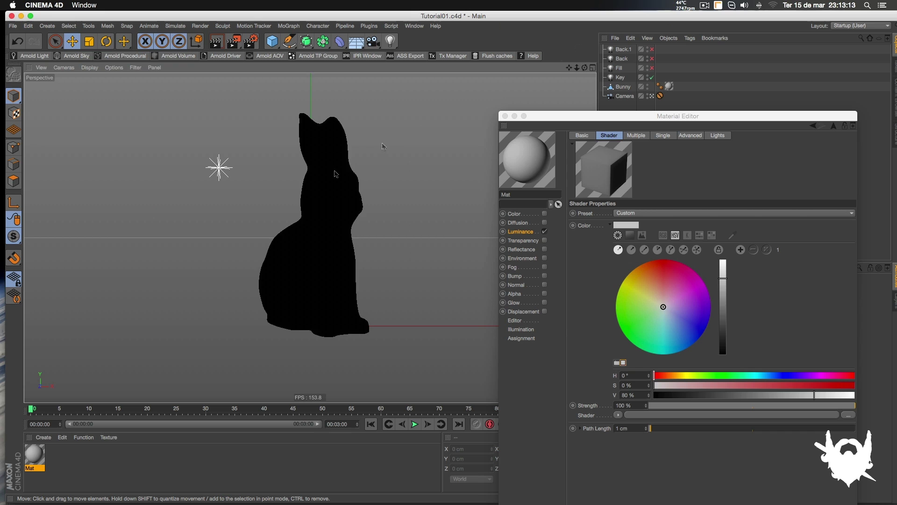
pyautogui.click(414, 188)
pyautogui.press('super+s')
# - Switch to Chrome and view the Google Images results for "coelho de chocolate" as chocolate bunny references
pyautogui.moveTo(544, 127); pyautogui.dragTo(552, 115)
pyautogui.moveTo(309, 502)
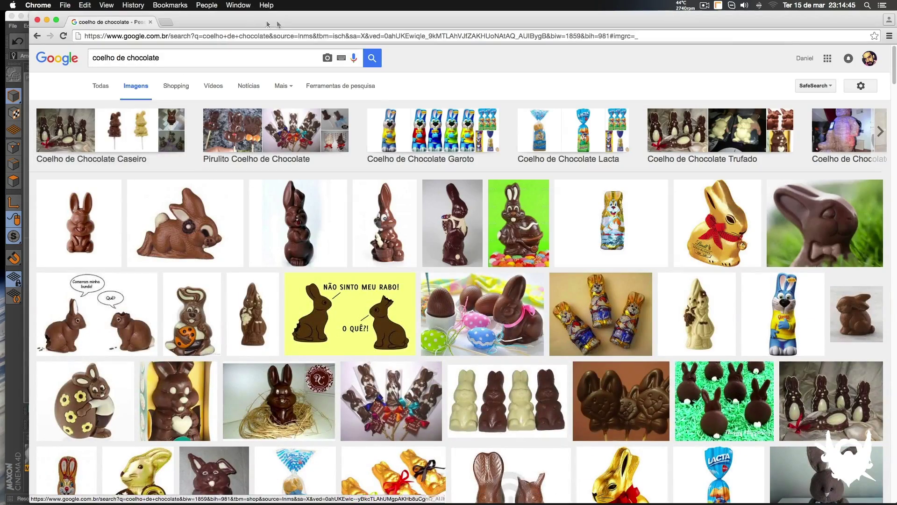
pyautogui.doubleClick(272, 21)
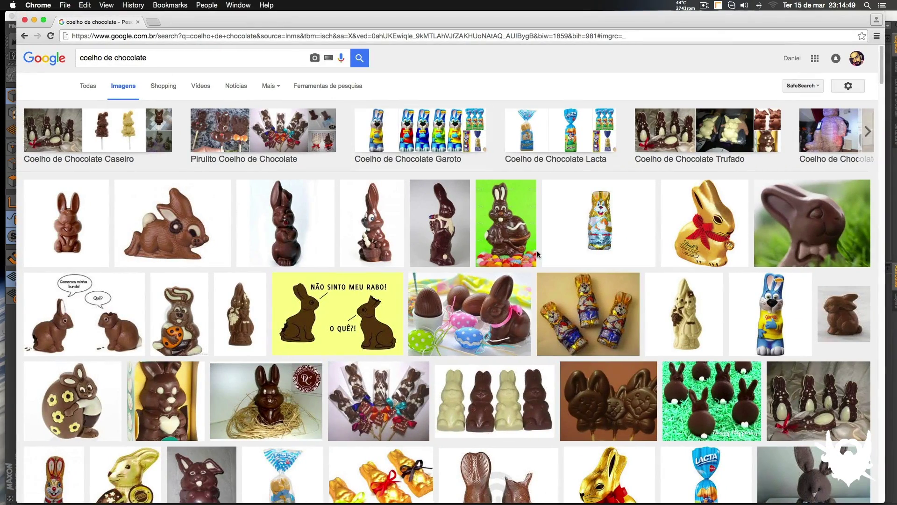
# - Browse the chocolate bunny photos and enlarge several of them to examine the chocolate's color and highlights
pyautogui.scroll(-5, 537, 253)
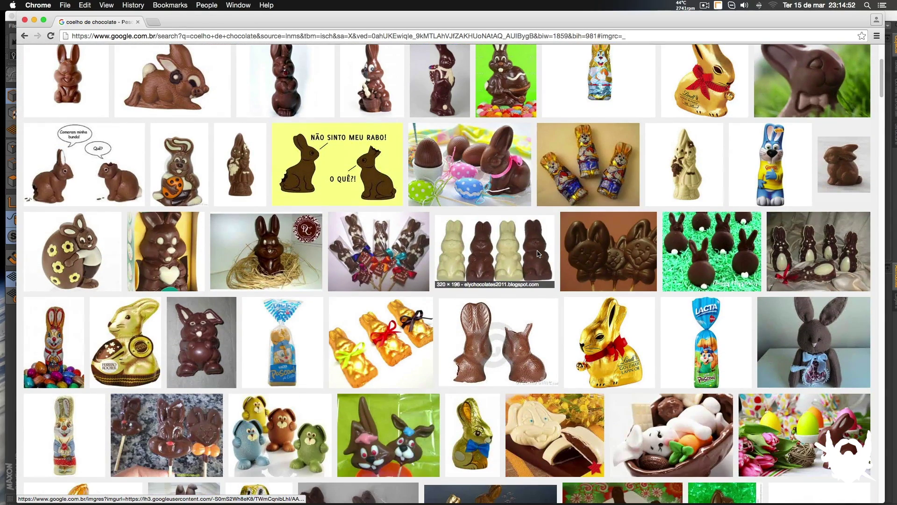
pyautogui.scroll(5, 537, 254)
pyautogui.click(32, 219)
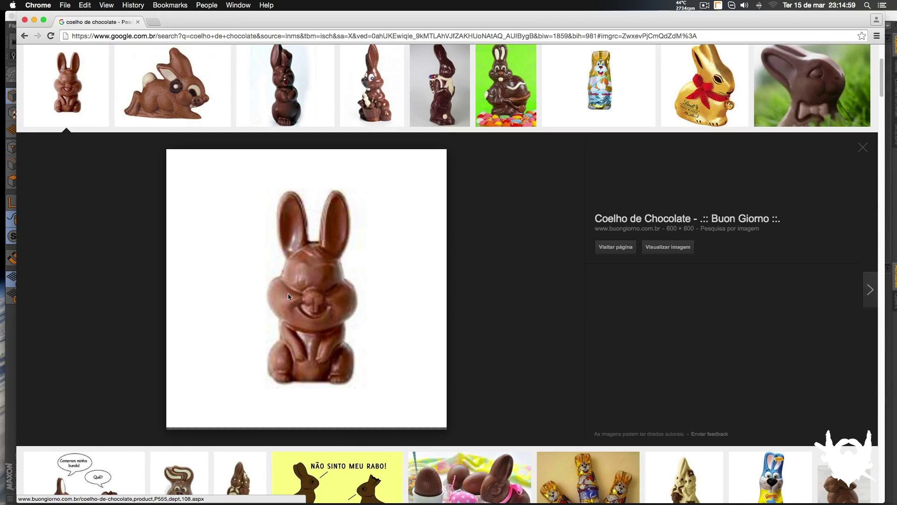
pyautogui.scroll(-2, 344, 286)
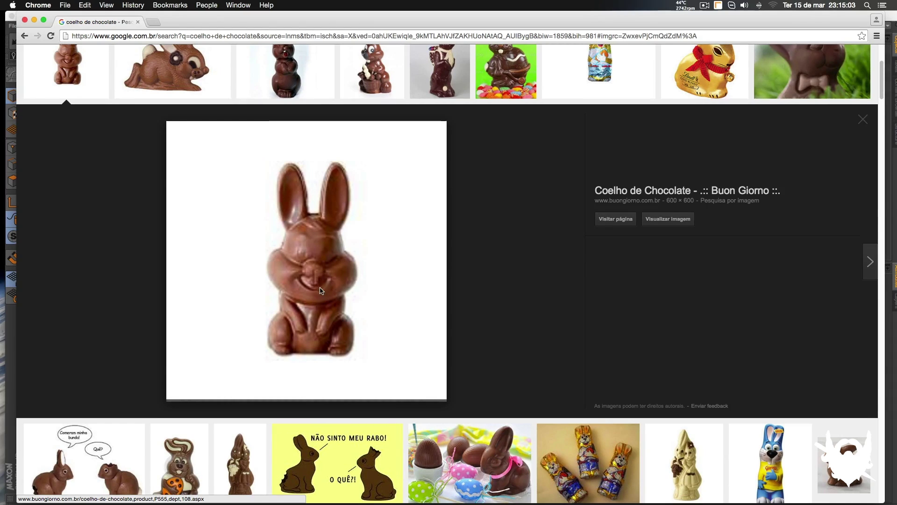
pyautogui.scroll(2, 326, 259)
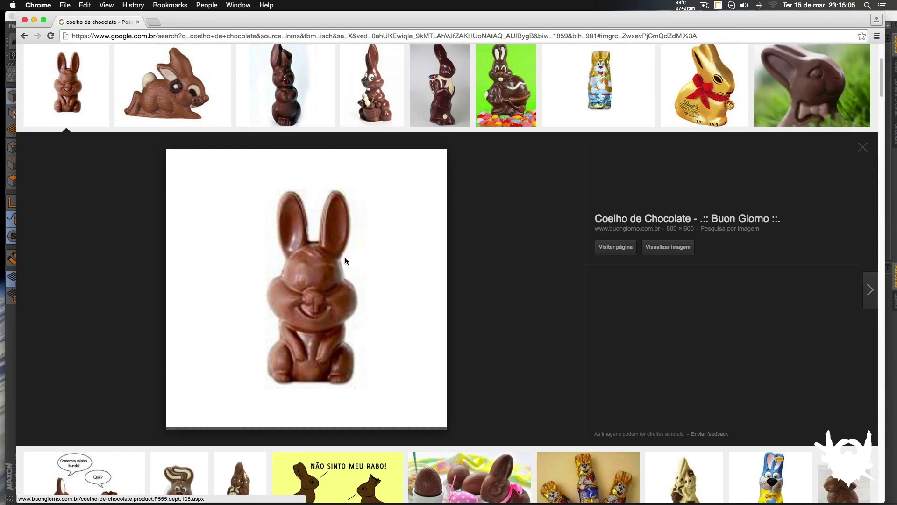
pyautogui.click(294, 92)
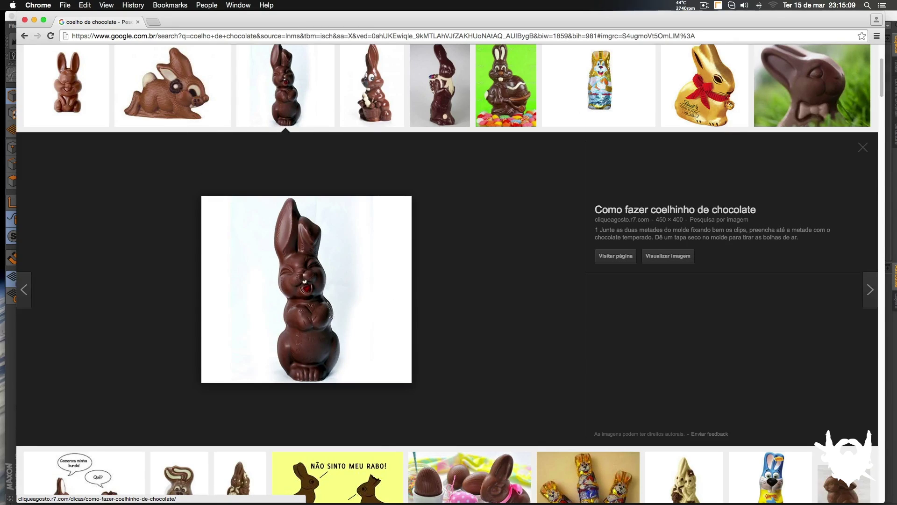
pyautogui.click(363, 74)
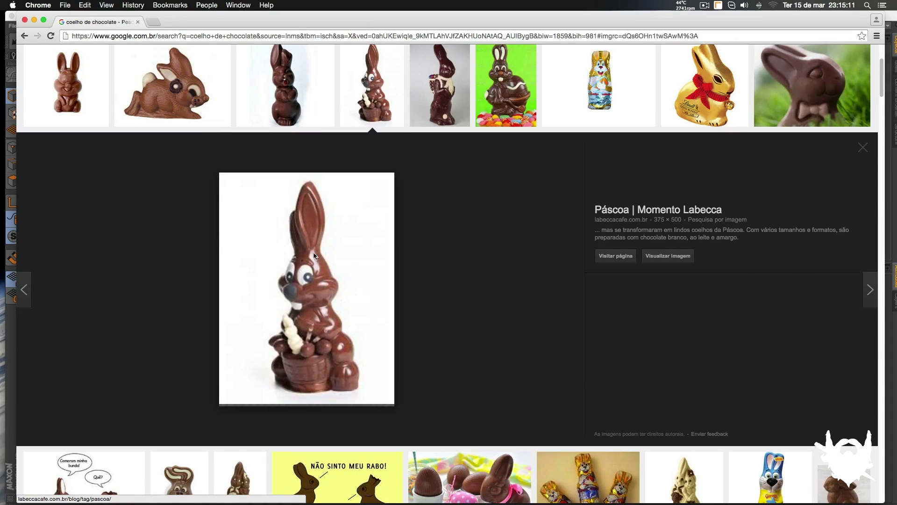
pyautogui.click(66, 84)
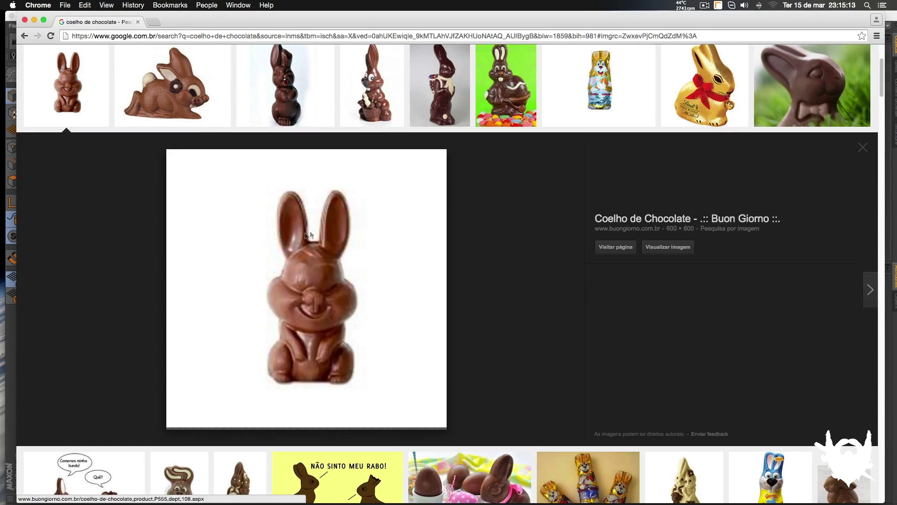
pyautogui.scroll(-5, 193, 228)
pyautogui.scroll(5, 193, 227)
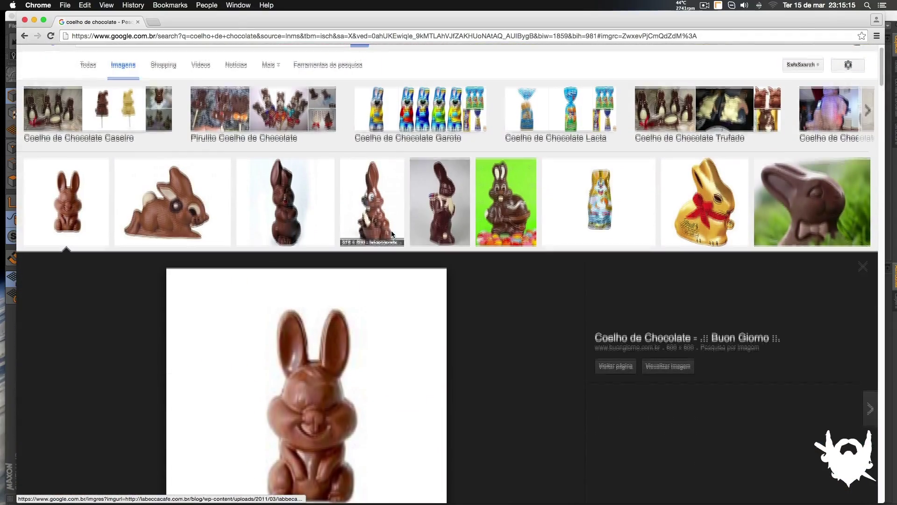
# - Switch back to Cinema 4D and move the Material Editor closer to the bunny
pyautogui.click(9, 357)
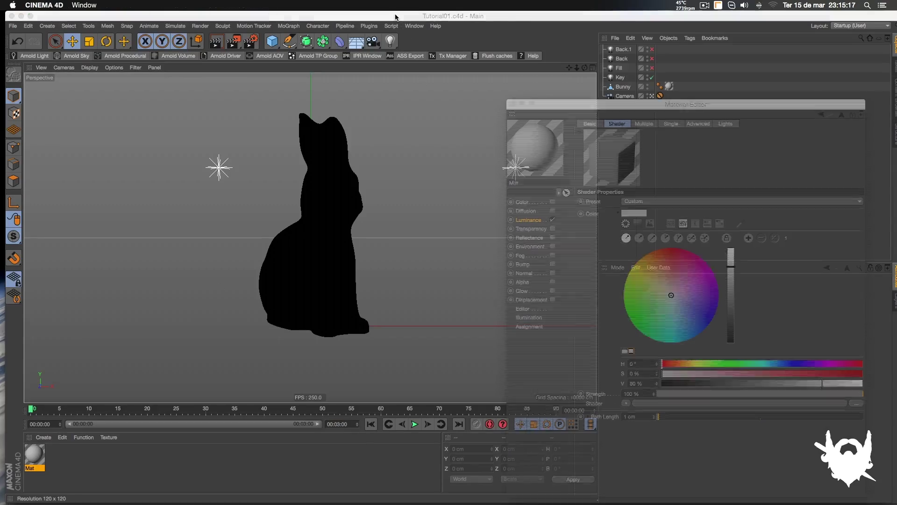
pyautogui.moveTo(554, 105); pyautogui.dragTo(503, 73)
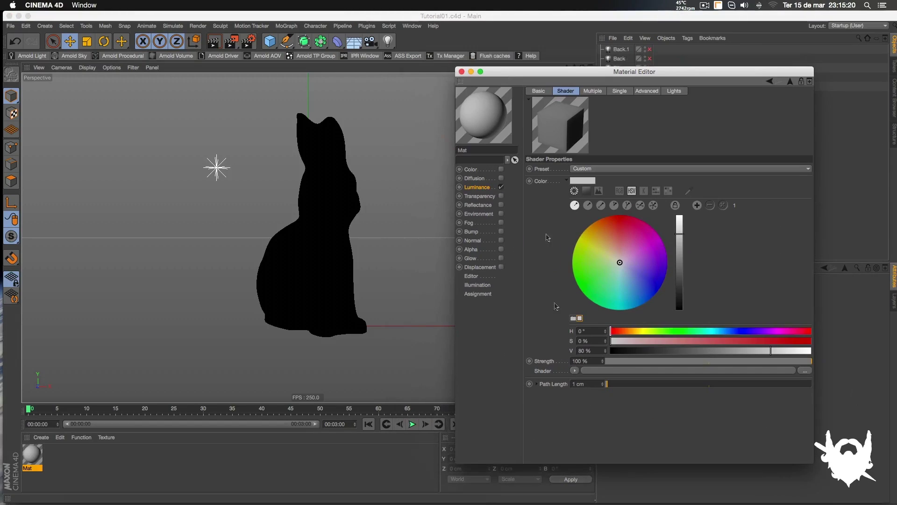
# - Set the subsurface scattering shader's color to magenta with H 298.095°, S 100 % and V 100 %, and render the view
pyautogui.click(583, 181)
pyautogui.moveTo(571, 87); pyautogui.dragTo(514, 119)
pyautogui.click(515, 177)
pyautogui.moveTo(515, 176); pyautogui.dragTo(525, 182)
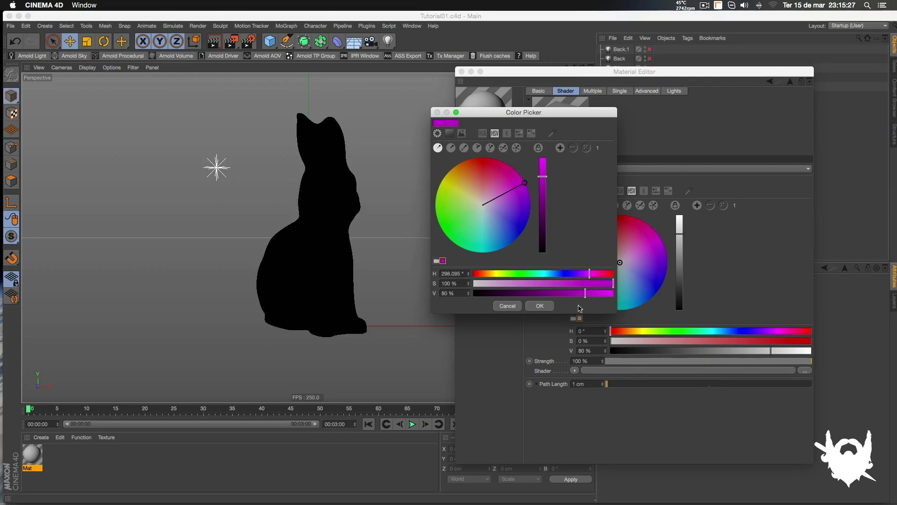
pyautogui.moveTo(585, 293); pyautogui.dragTo(613, 293)
pyautogui.click(540, 305)
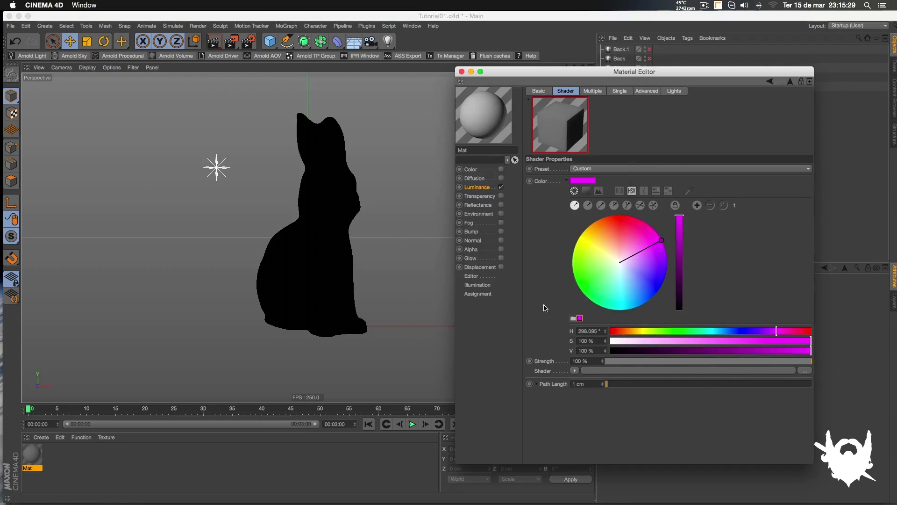
pyautogui.click(349, 133)
pyautogui.press('super+r')
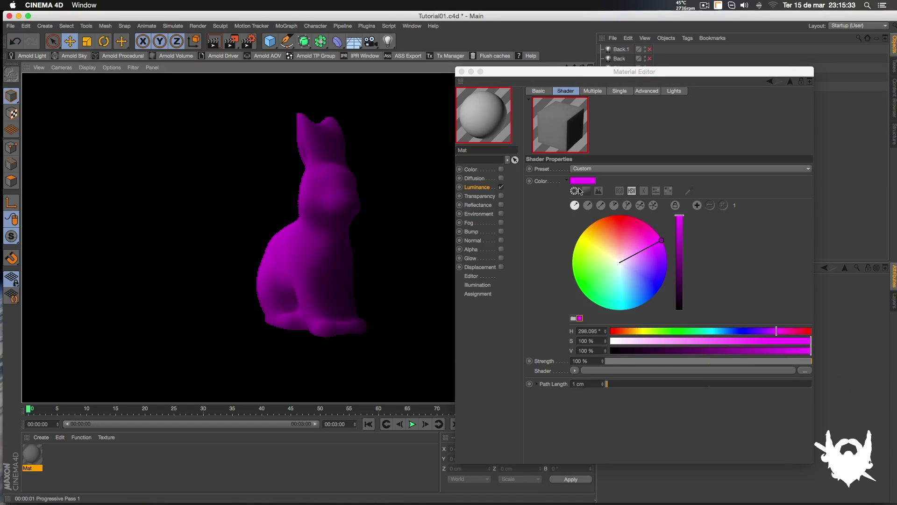
# - Change the shader color to a saturated blue, H 237.524°, S 100 % and V 100 %, and render the view
pyautogui.moveTo(589, 185)
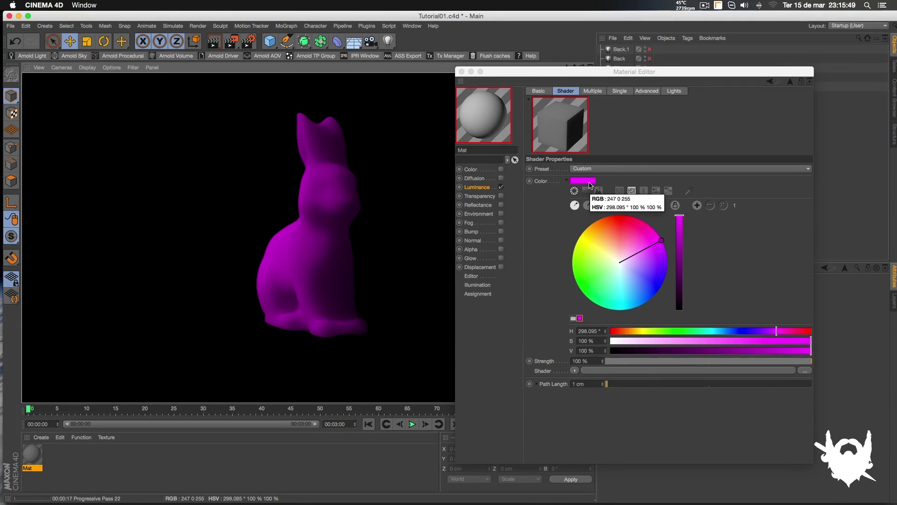
pyautogui.click(589, 183)
pyautogui.moveTo(590, 189); pyautogui.dragTo(591, 203)
pyautogui.click(607, 275)
pyautogui.click(369, 226)
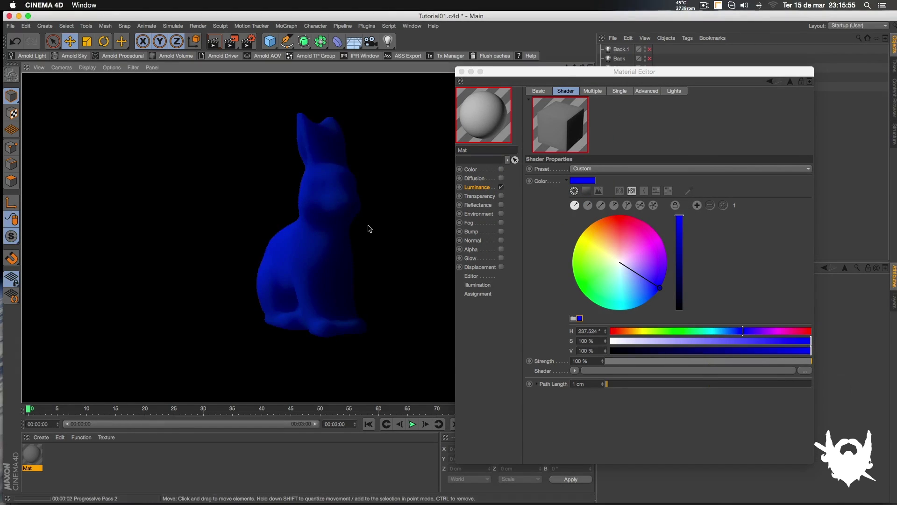
# - Set the shader color to a chocolate brown with H 13°, S 80 % and V 40 %, and render the view
pyautogui.click(580, 181)
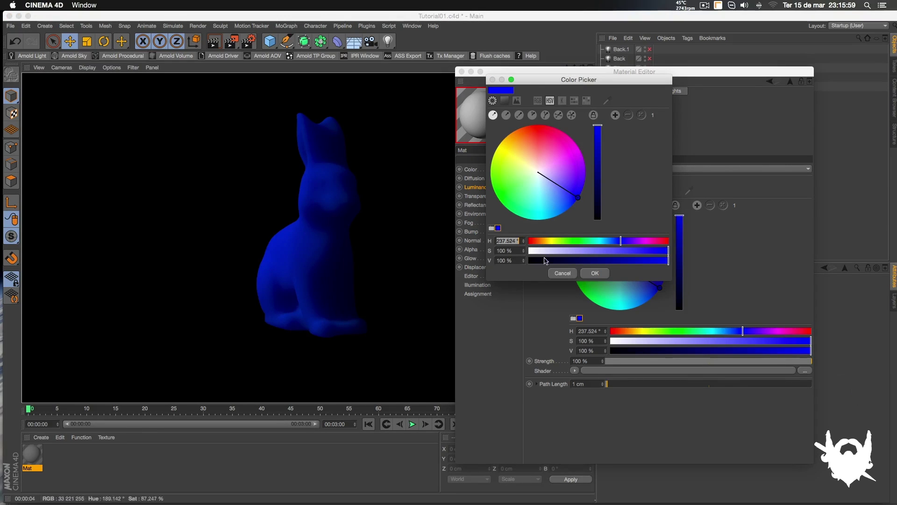
pyautogui.click(536, 241)
pyautogui.moveTo(537, 241); pyautogui.dragTo(535, 242)
pyautogui.moveTo(649, 261); pyautogui.dragTo(649, 257)
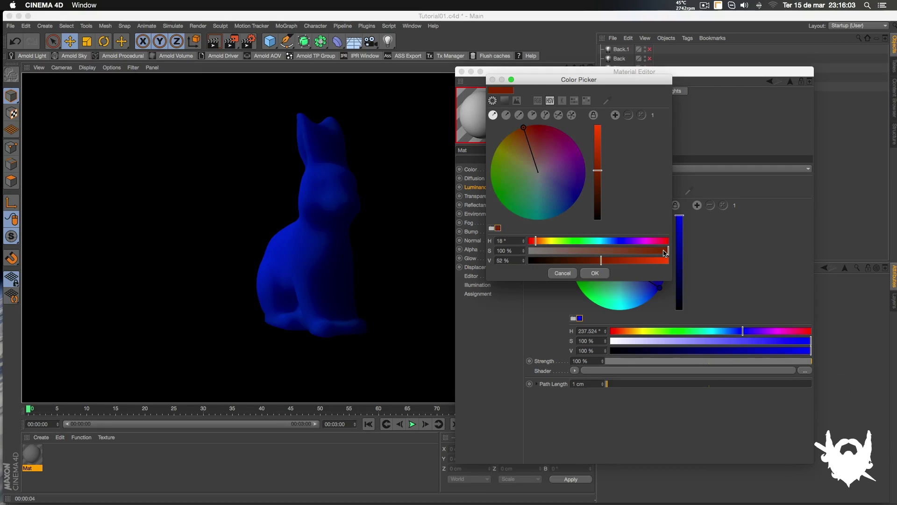
pyautogui.moveTo(666, 252); pyautogui.dragTo(585, 261)
pyautogui.moveTo(536, 242); pyautogui.dragTo(535, 243)
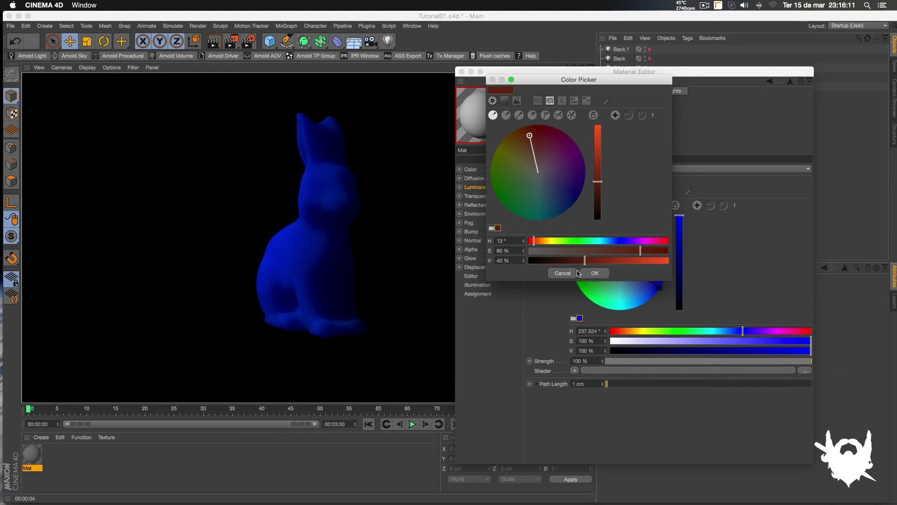
pyautogui.click(594, 273)
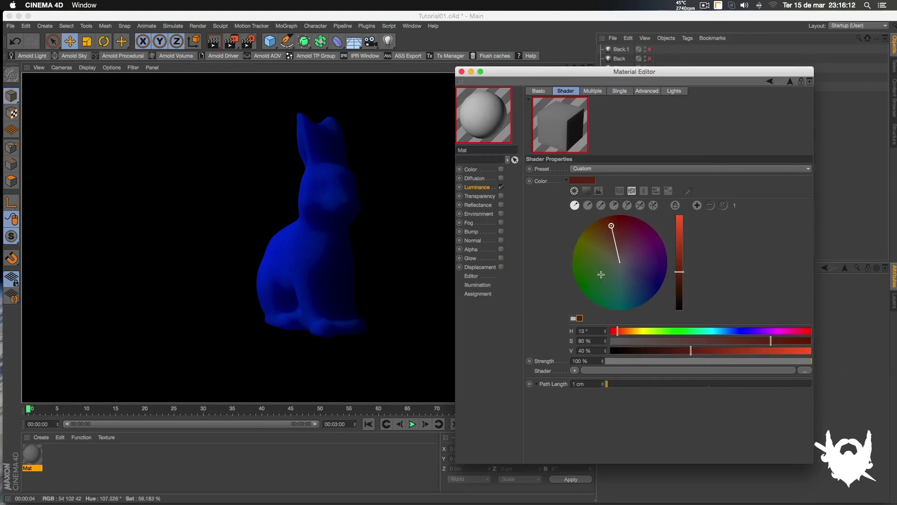
pyautogui.click(289, 198)
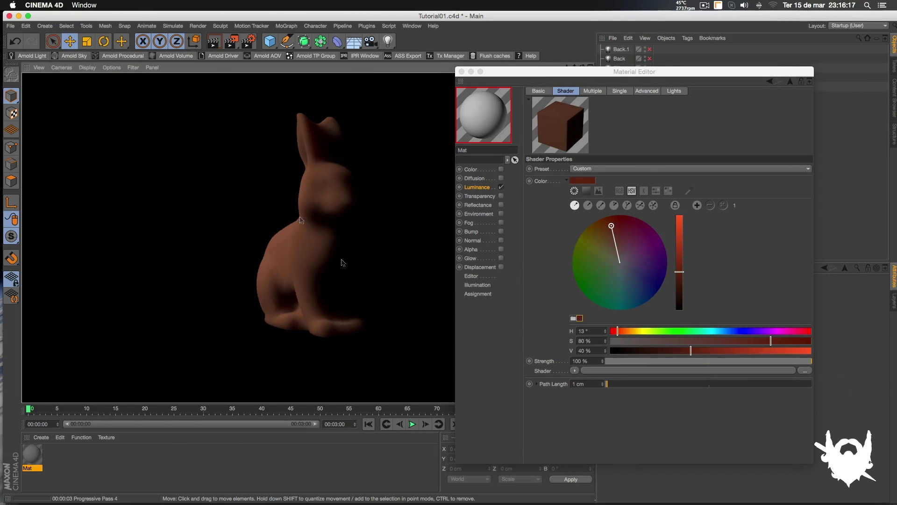
# - Reveal the Path Length's color channels, set Red to 500 % and render the view
pyautogui.click(550, 286)
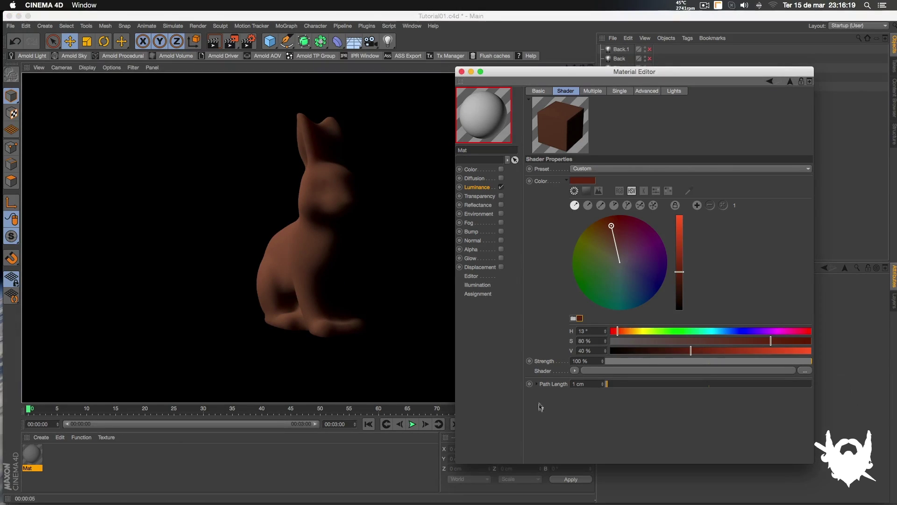
pyautogui.click(537, 384)
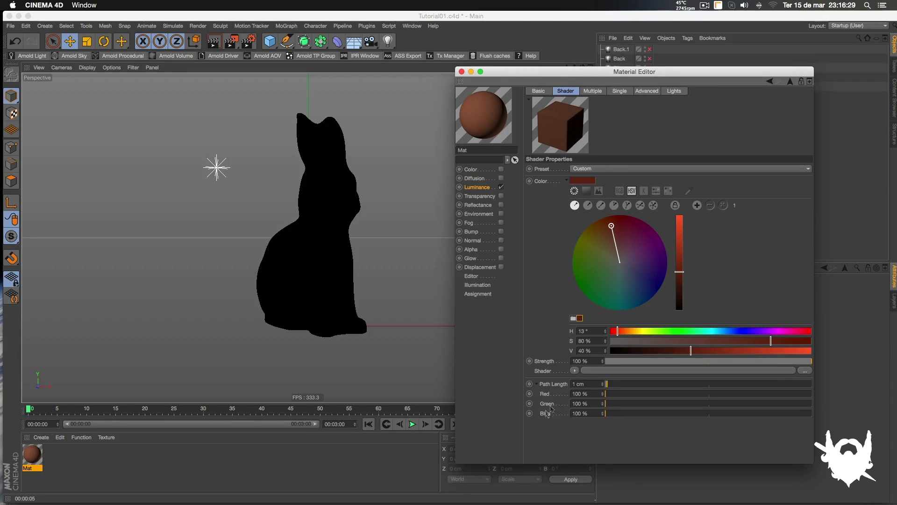
pyautogui.click(597, 394)
pyautogui.click(597, 395)
pyautogui.click(587, 395)
pyautogui.write('500')
pyautogui.press('Return')
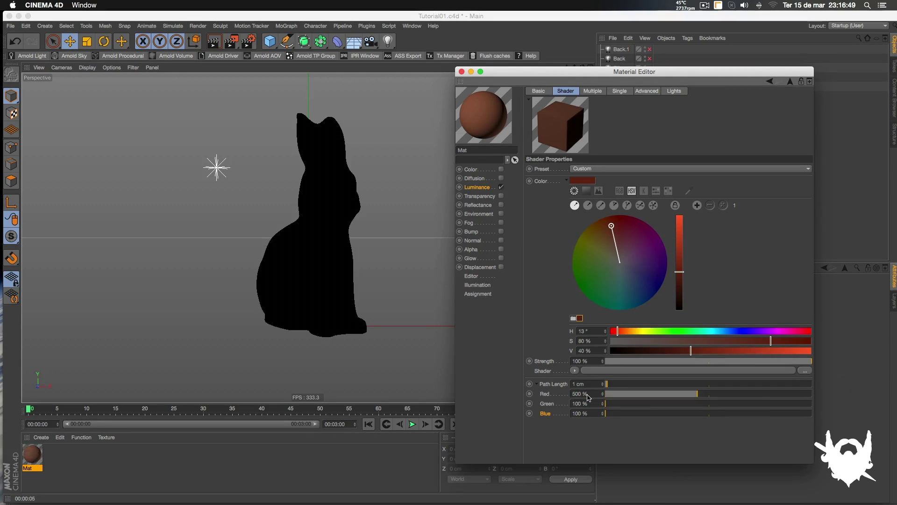
pyautogui.click(256, 220)
pyautogui.hotkey('ctrl', 'r')
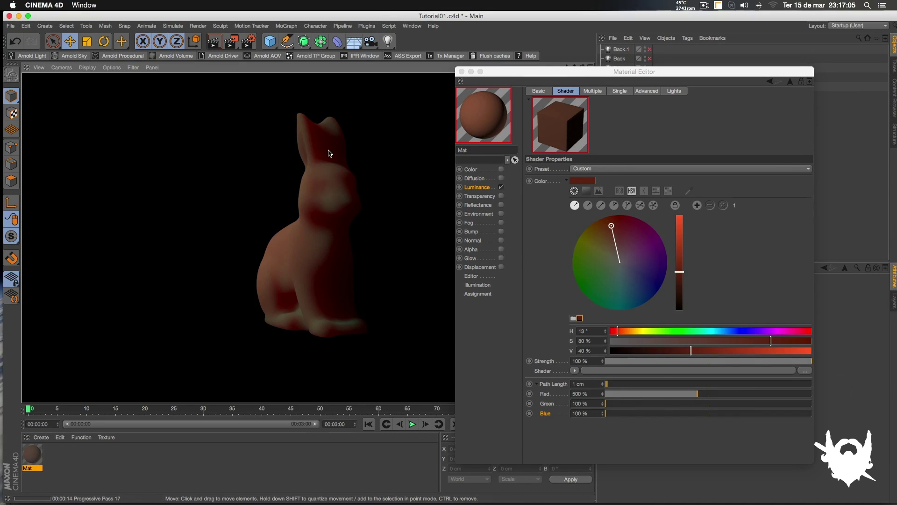
# - Set the Path Length's Red channel to 100 % and Green to 500 %, and render the view
pyautogui.click(592, 394)
pyautogui.write('1')
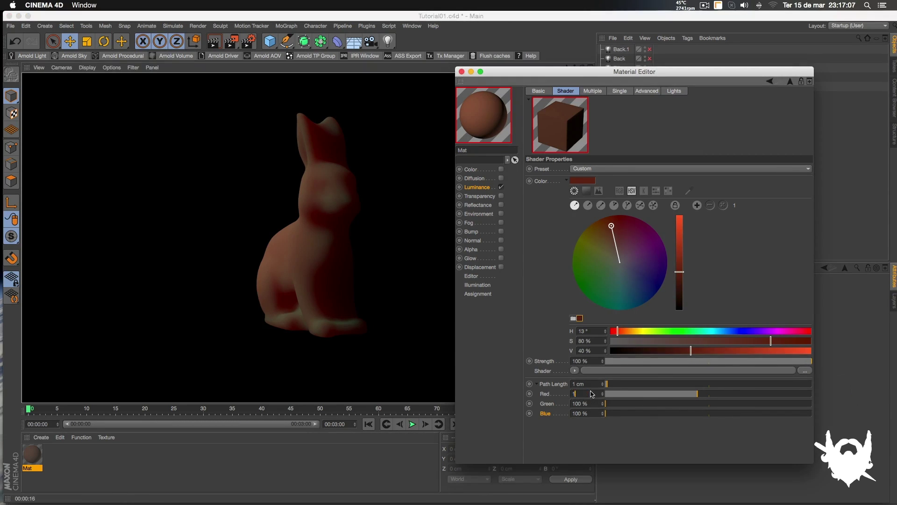
pyautogui.write('00')
pyautogui.press('Tab')
pyautogui.write('5')
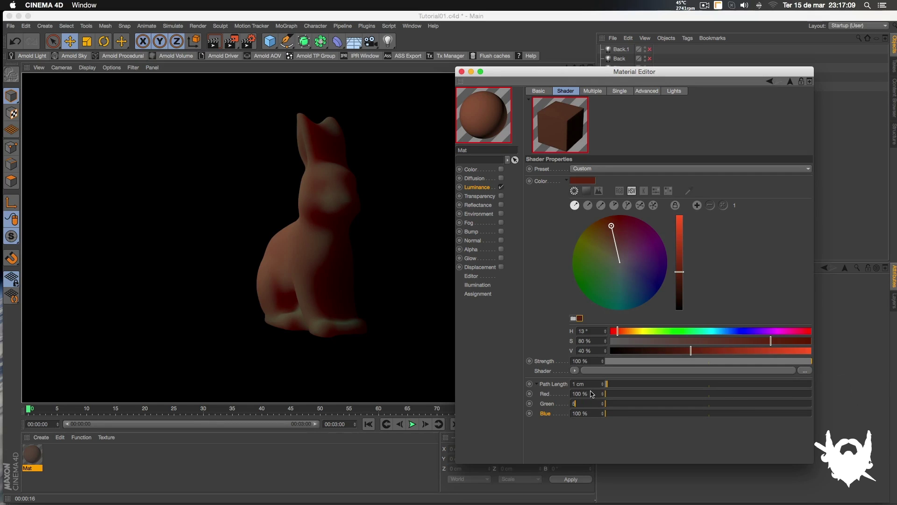
pyautogui.press('Return')
pyautogui.click(352, 303)
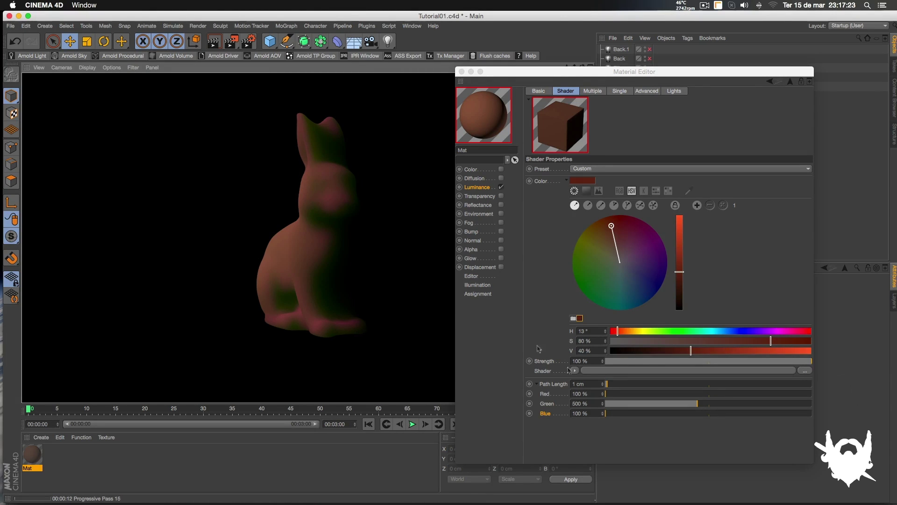
# - Return the Path Length's Green channel to 100 %, set Red to 400 % and render the view
pyautogui.click(565, 432)
pyautogui.click(590, 413)
pyautogui.click(585, 403)
pyautogui.write('100')
pyautogui.press('Return')
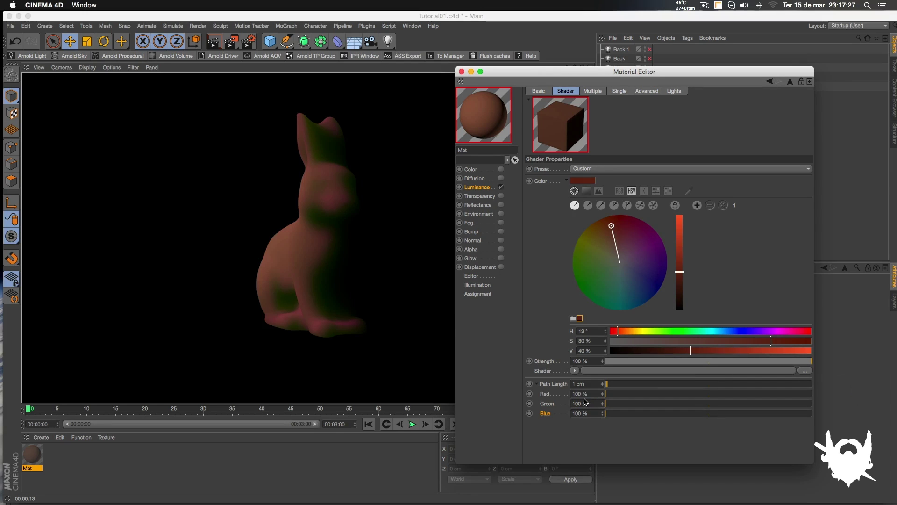
pyautogui.click(588, 394)
pyautogui.write('4')
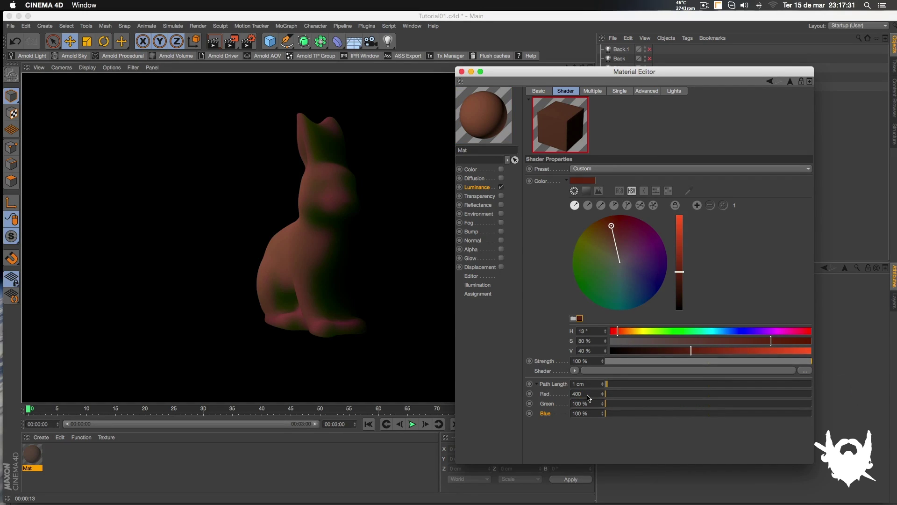
pyautogui.write('00')
pyautogui.press('Return')
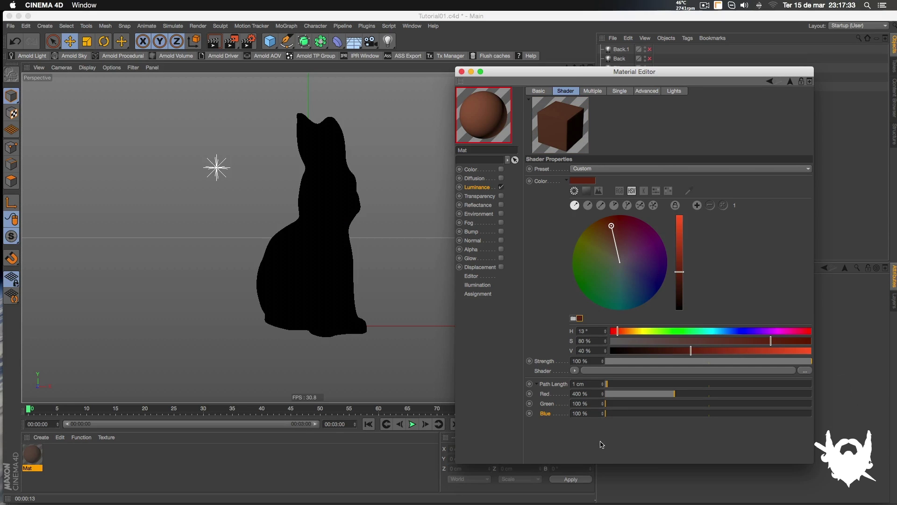
pyautogui.click(317, 266)
pyautogui.press('super+r')
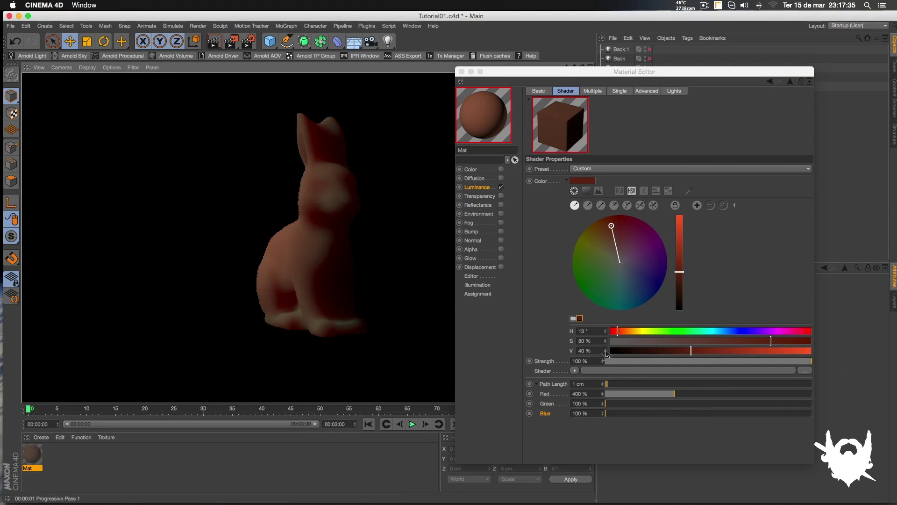
# - Set the Path Length's Blue channel to 80 % and render the view
pyautogui.click(593, 434)
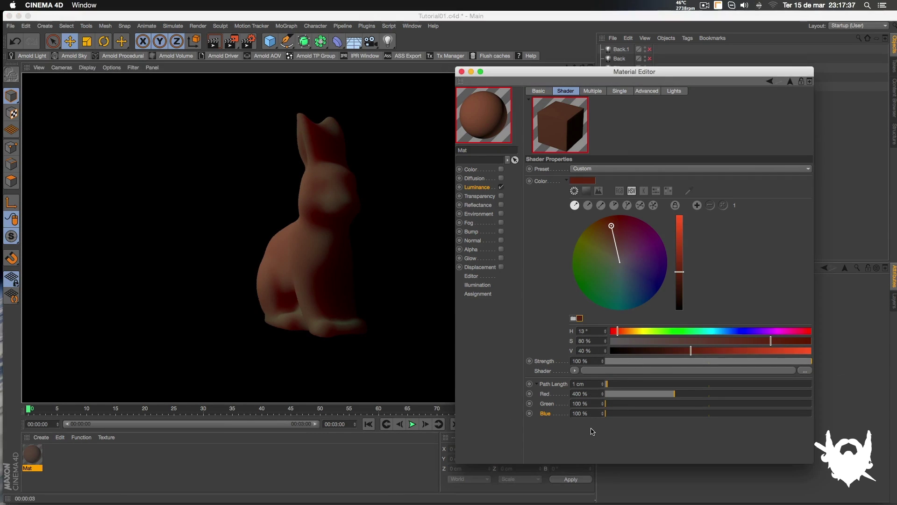
pyautogui.doubleClick(594, 414)
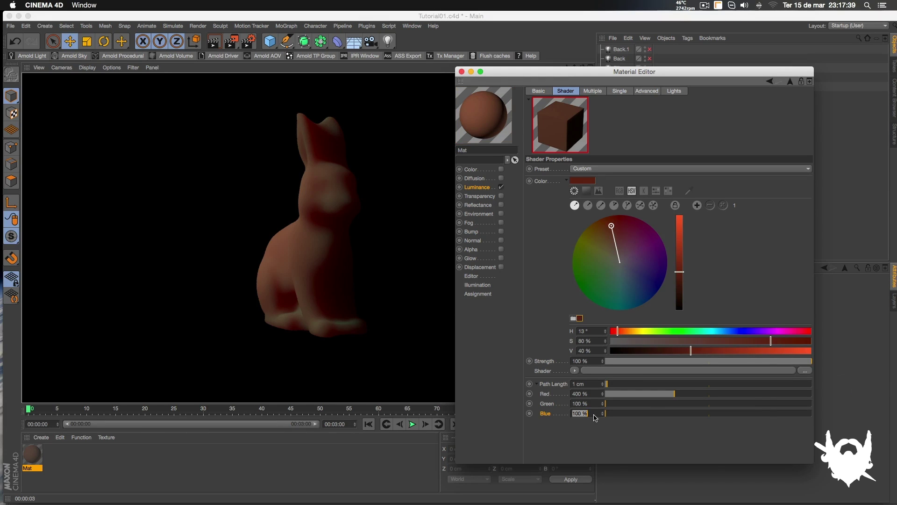
pyautogui.write('80')
pyautogui.press('Return')
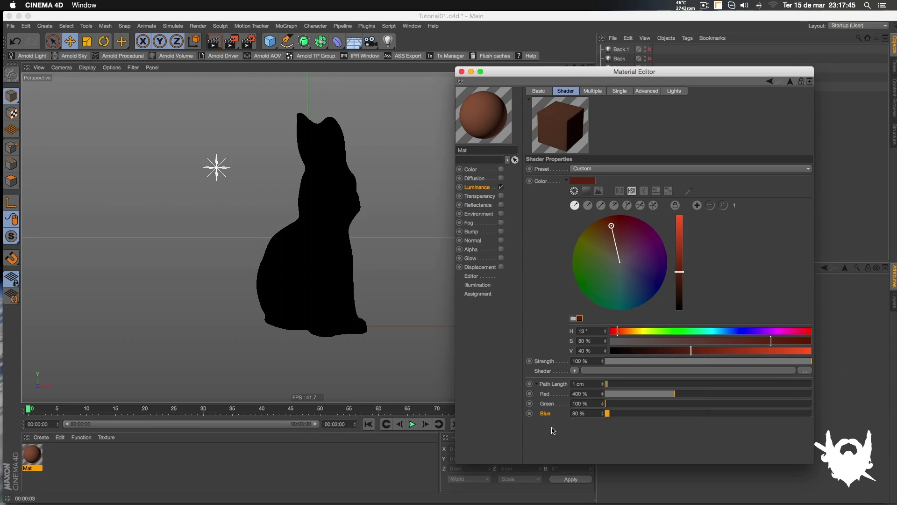
pyautogui.press('super+r')
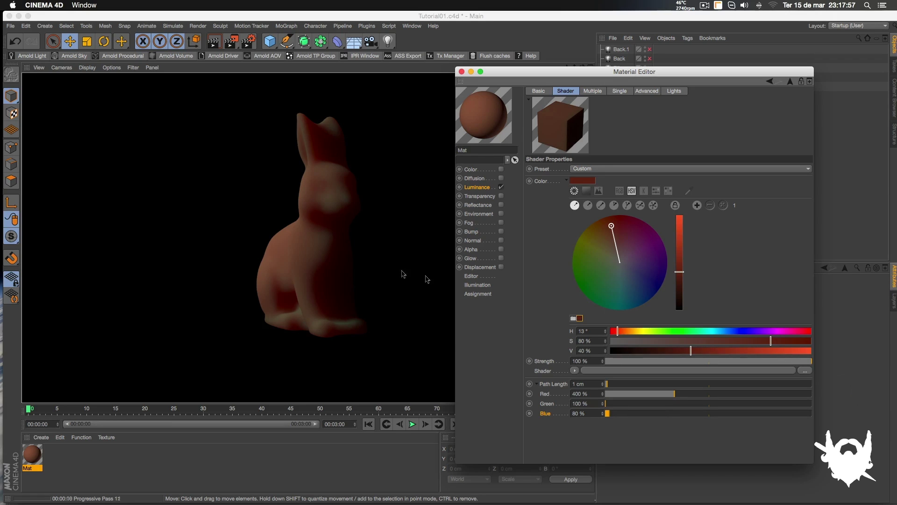
# - Set the brightness value (V) of the subsurface scattering color to 20 % and render the view
pyautogui.doubleClick(596, 352)
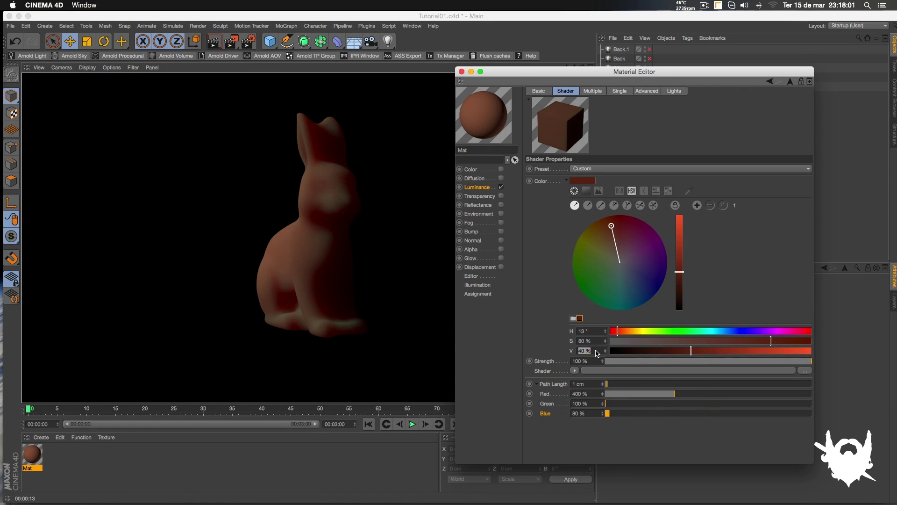
pyautogui.write('20')
pyautogui.press('Return')
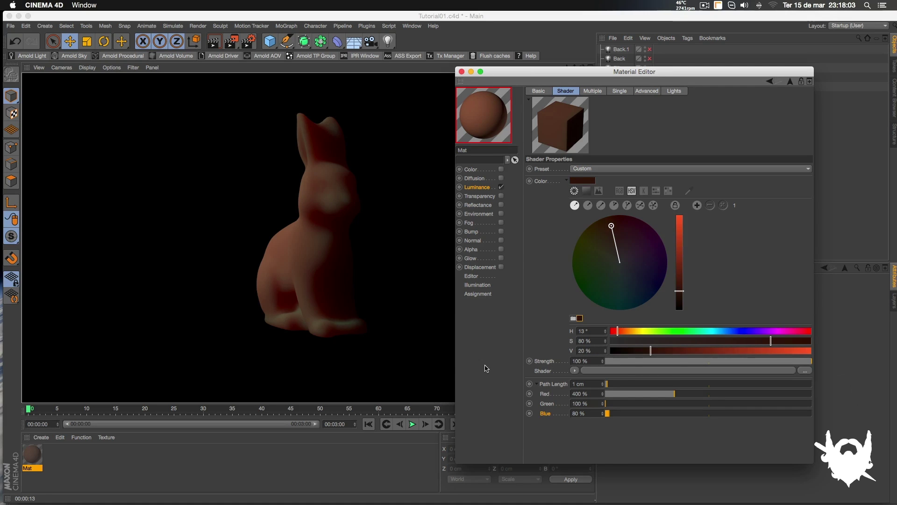
pyautogui.click(364, 263)
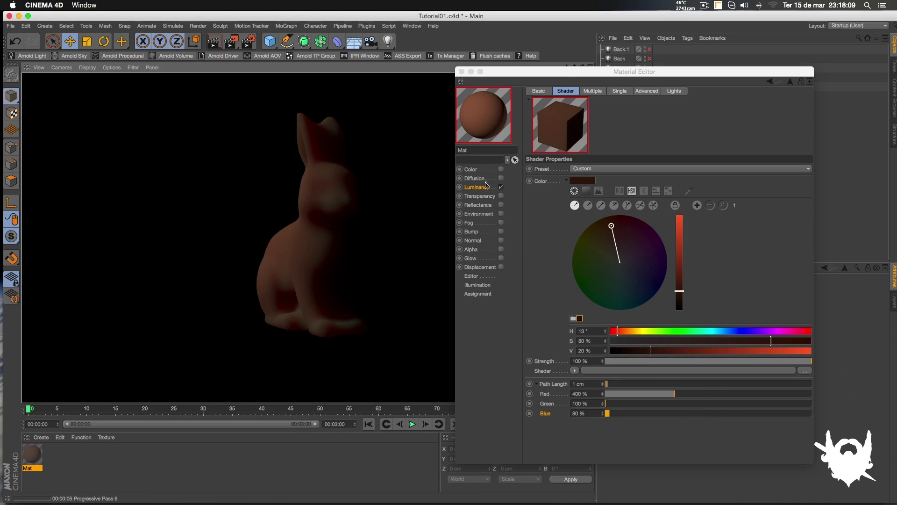
# - Set the subsurface scattering Path Length to 0.5 cm and render the view
pyautogui.click(472, 170)
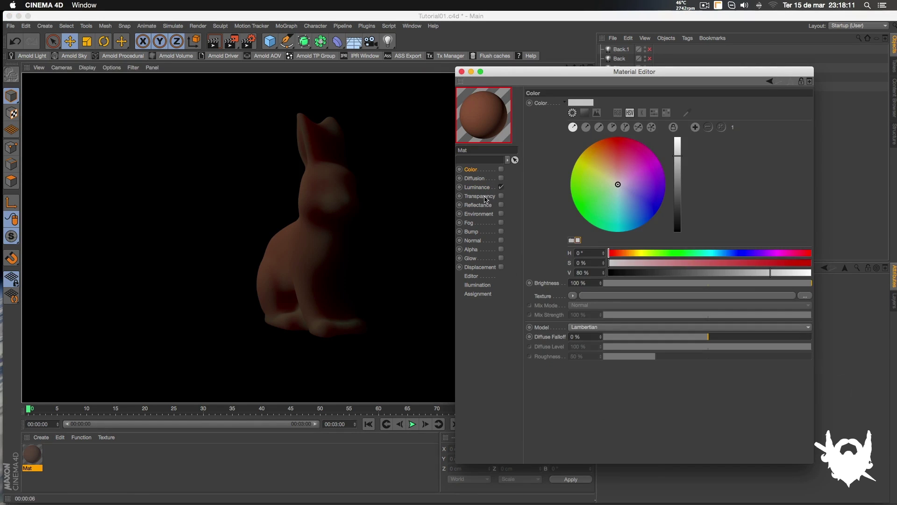
pyautogui.click(481, 187)
pyautogui.click(579, 313)
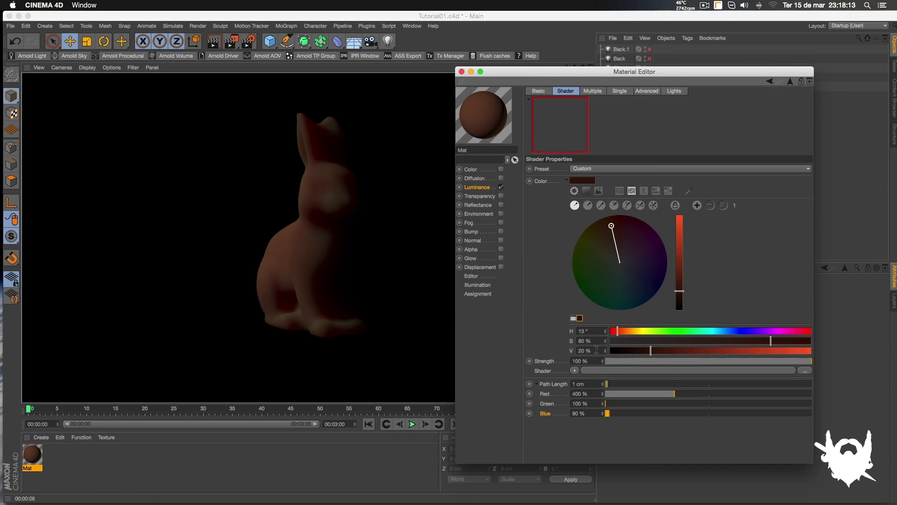
pyautogui.doubleClick(582, 383)
pyautogui.write('0.5')
pyautogui.press('Return')
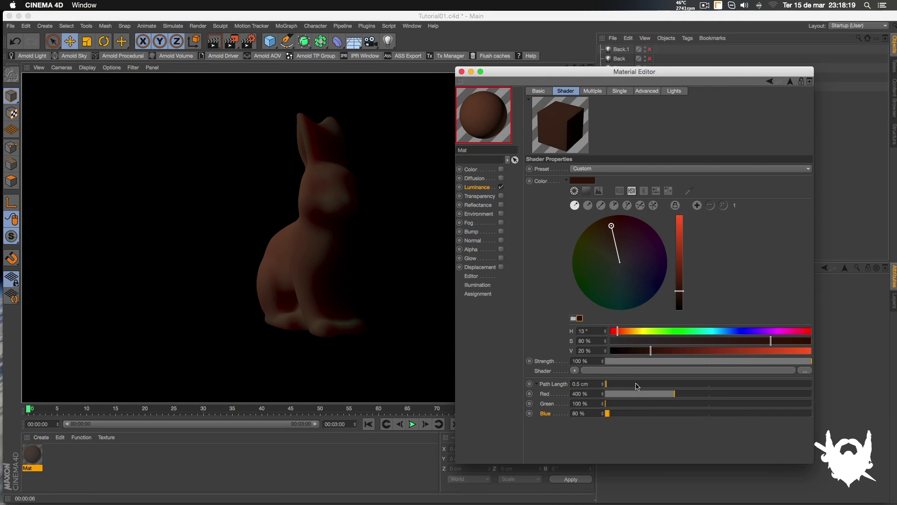
pyautogui.click(314, 186)
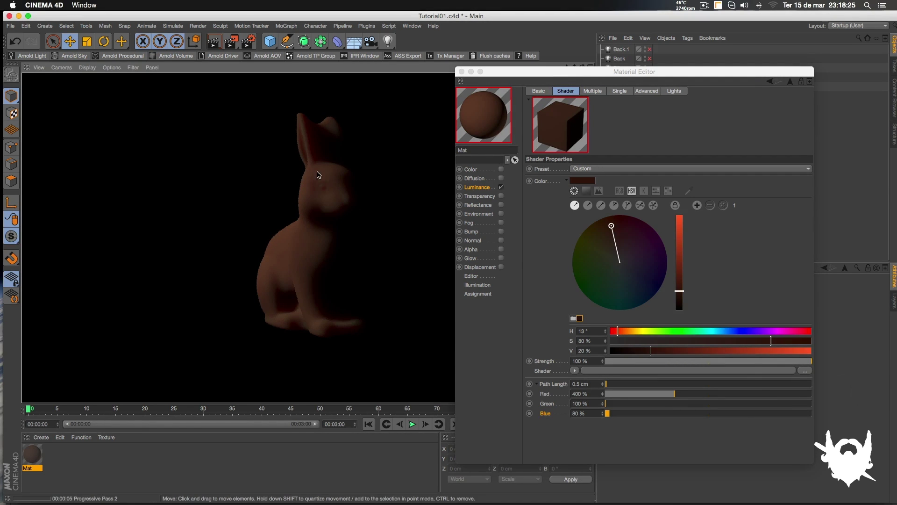
# - Enable the material's Color channel with a dark brown of H 18°, S 100 %, V 10 %, and render the view
pyautogui.click(481, 169)
pyautogui.click(501, 170)
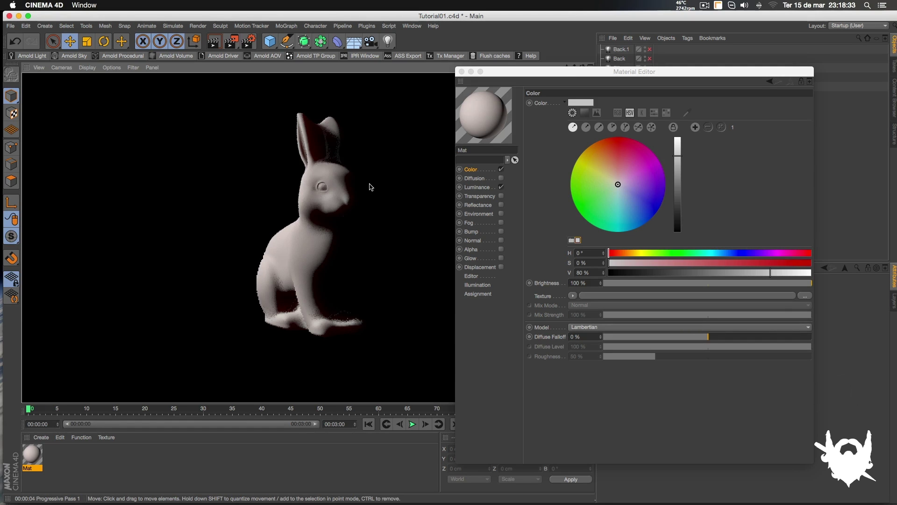
pyautogui.click(580, 102)
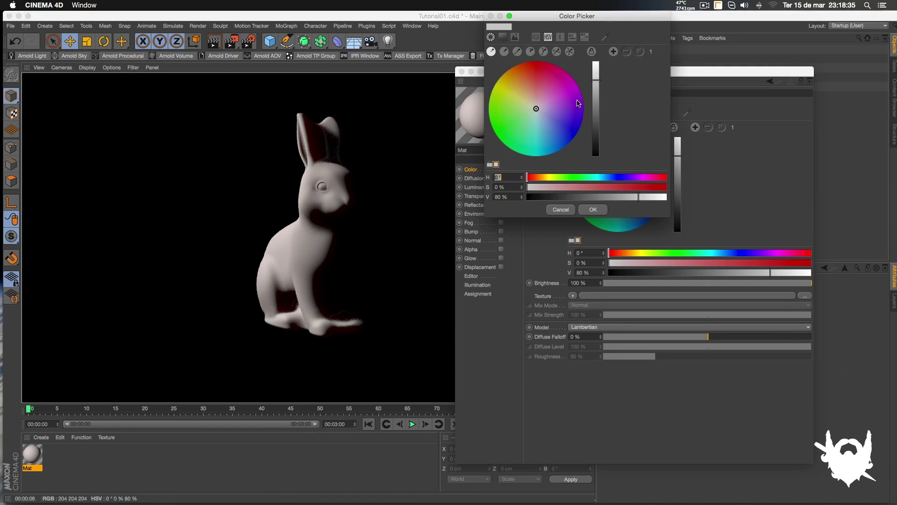
pyautogui.moveTo(639, 196); pyautogui.dragTo(536, 205)
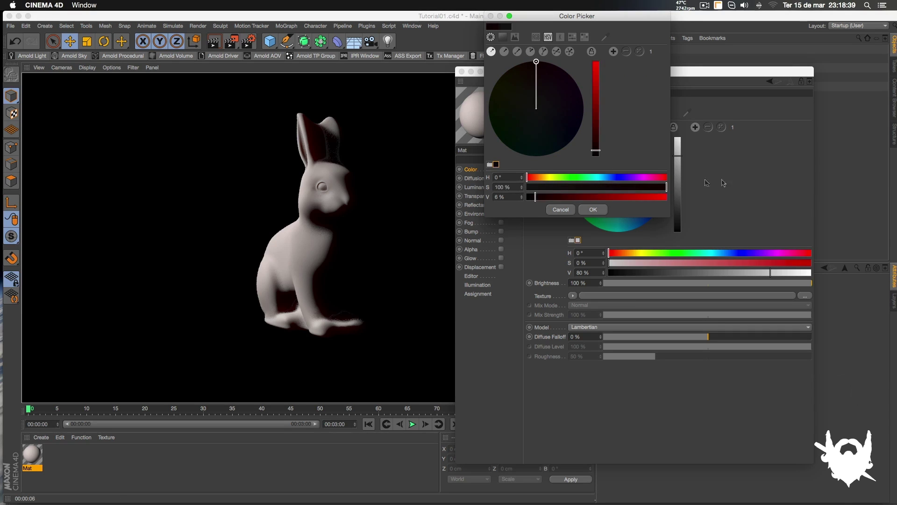
pyautogui.click(533, 179)
pyautogui.moveTo(532, 178); pyautogui.dragTo(541, 199)
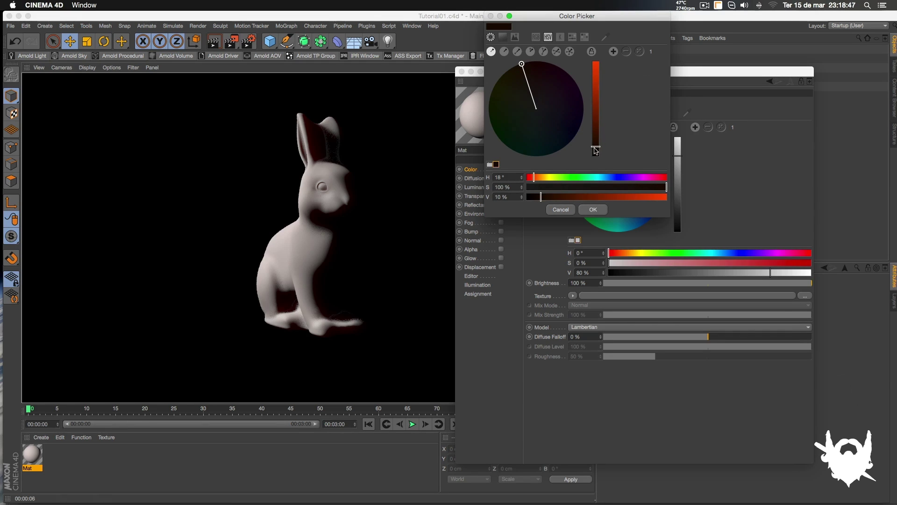
pyautogui.click(593, 209)
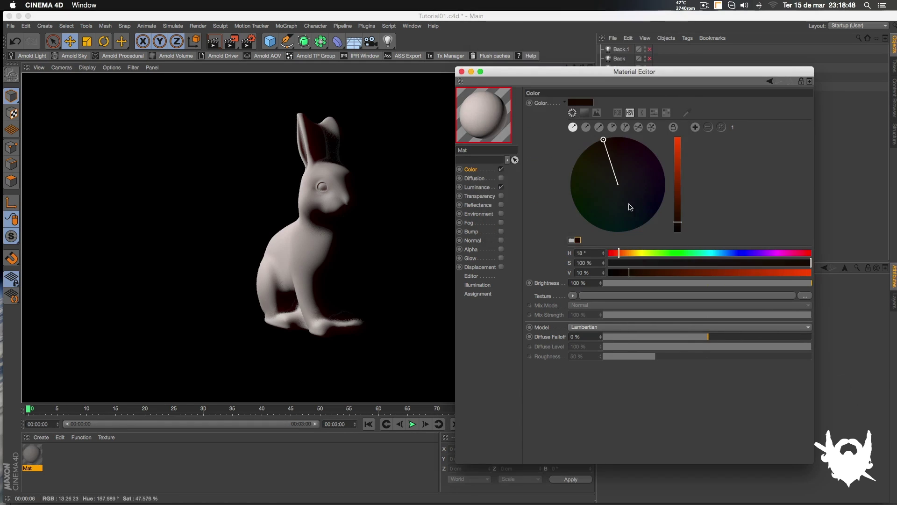
pyautogui.click(274, 189)
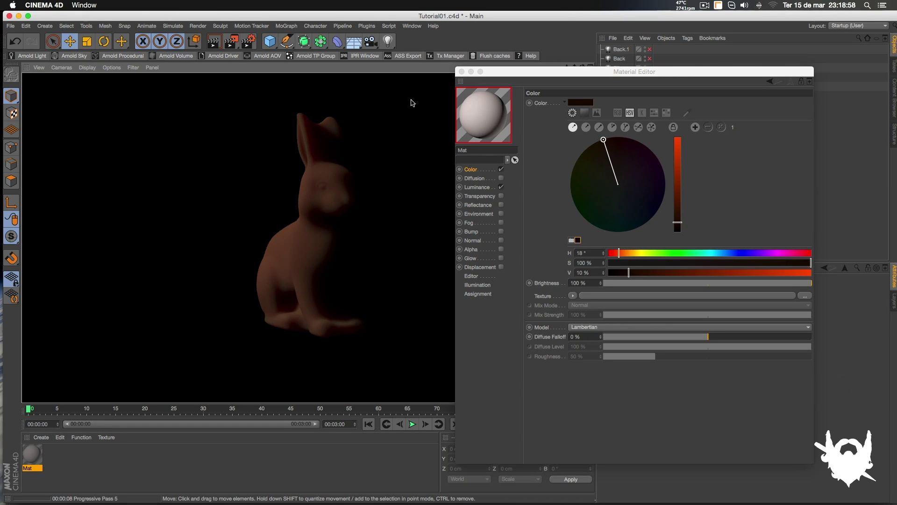
pyautogui.click(461, 71)
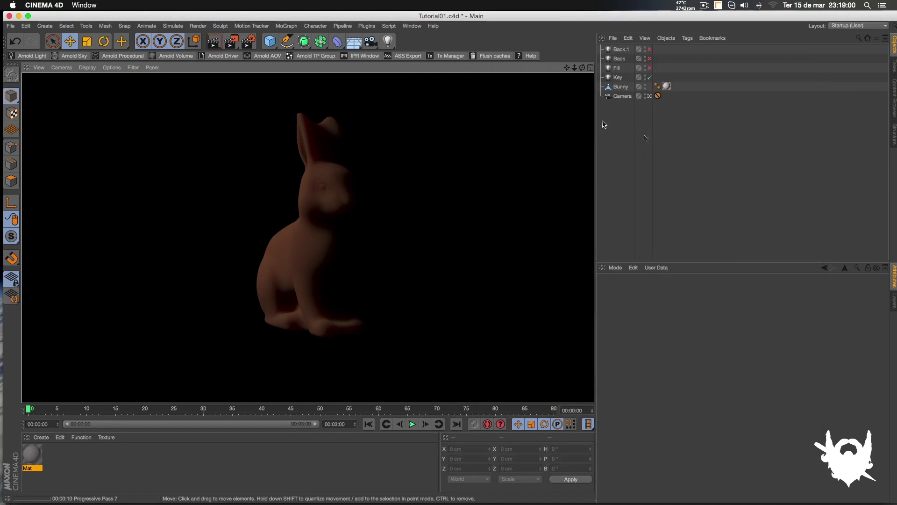
# - Turn on the Back and Fill lights in the scene
pyautogui.click(650, 59)
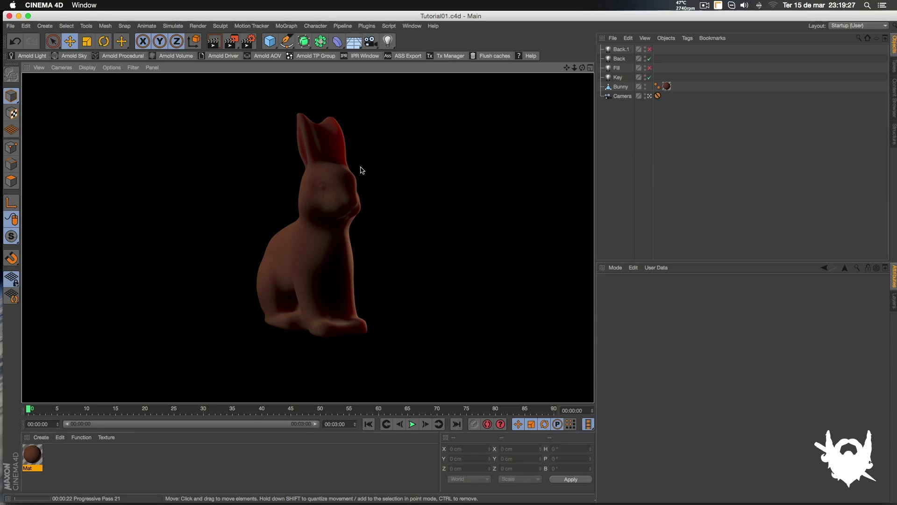
pyautogui.click(621, 153)
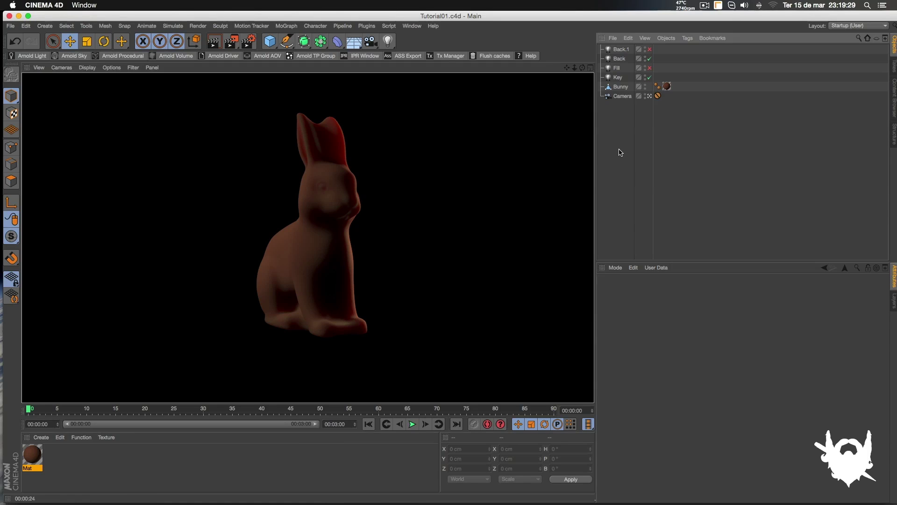
pyautogui.click(650, 68)
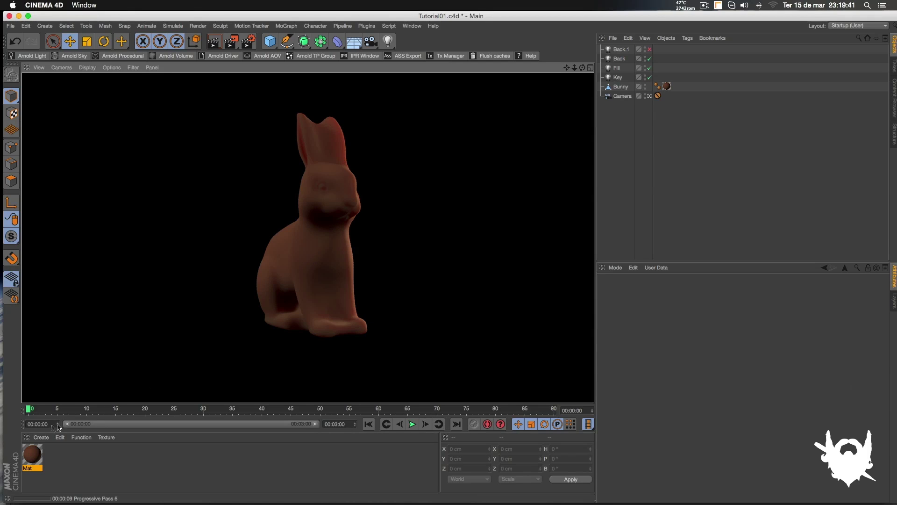
# - Open the Mat material for editing and enable its Reflectance channel
pyautogui.doubleClick(31, 462)
pyautogui.moveTo(252, 67); pyautogui.dragTo(561, 43)
pyautogui.click(482, 173)
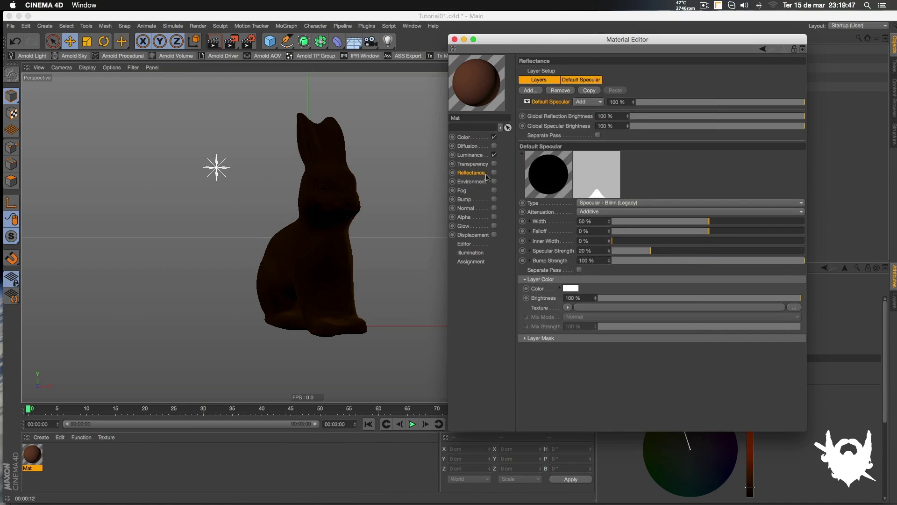
pyautogui.click(494, 173)
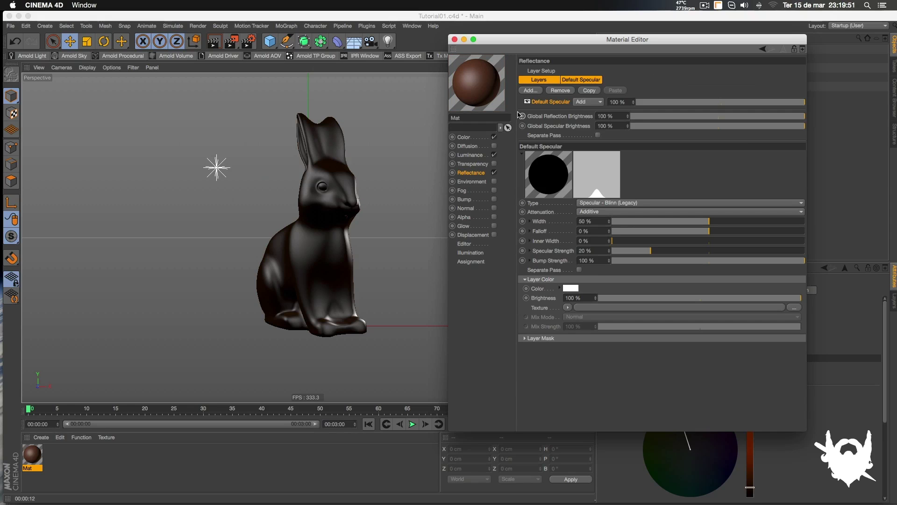
# - Try a Width of 88 % on the Default Specular layer and return it to 50 %
pyautogui.doubleClick(585, 221)
pyautogui.press('Return')
pyautogui.moveTo(721, 225); pyautogui.dragTo(762, 223)
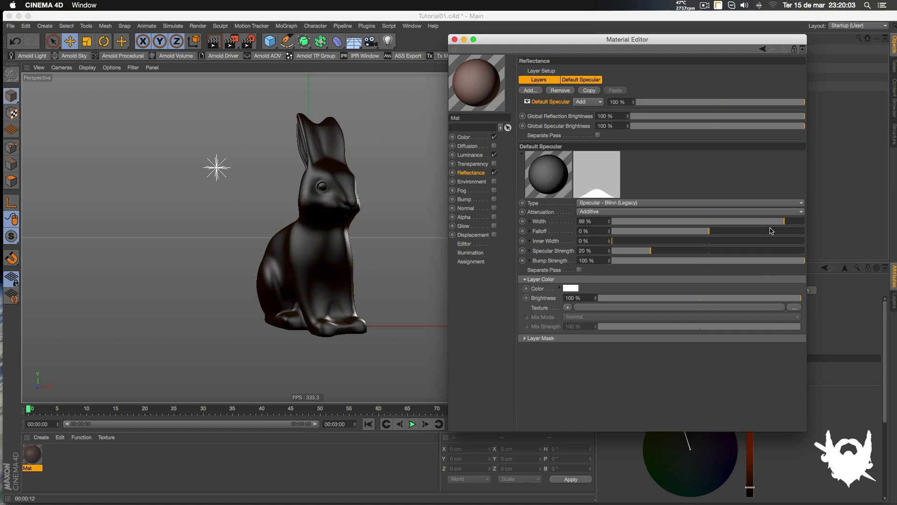
pyautogui.moveTo(772, 224); pyautogui.dragTo(709, 226)
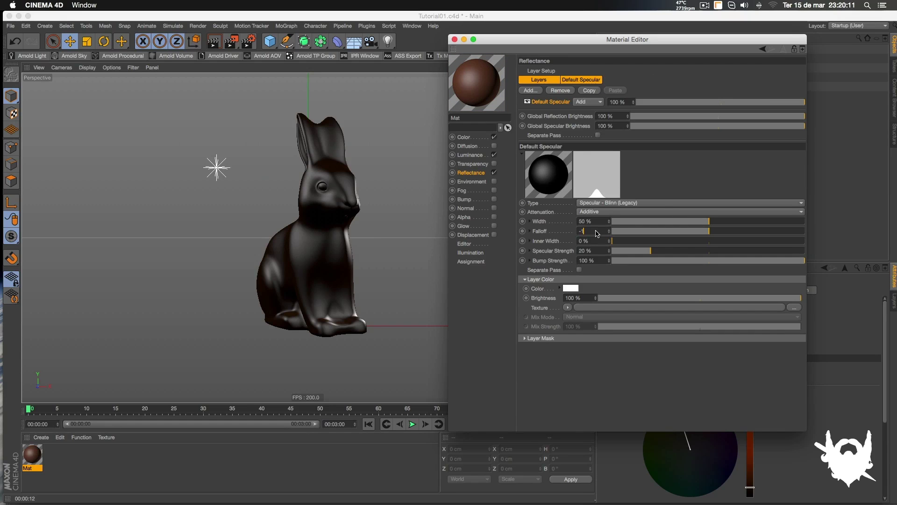
# - Set the Default Specular layer's Falloff to -10 % and Specular Strength to 10 %, and render the view
pyautogui.press('Return')
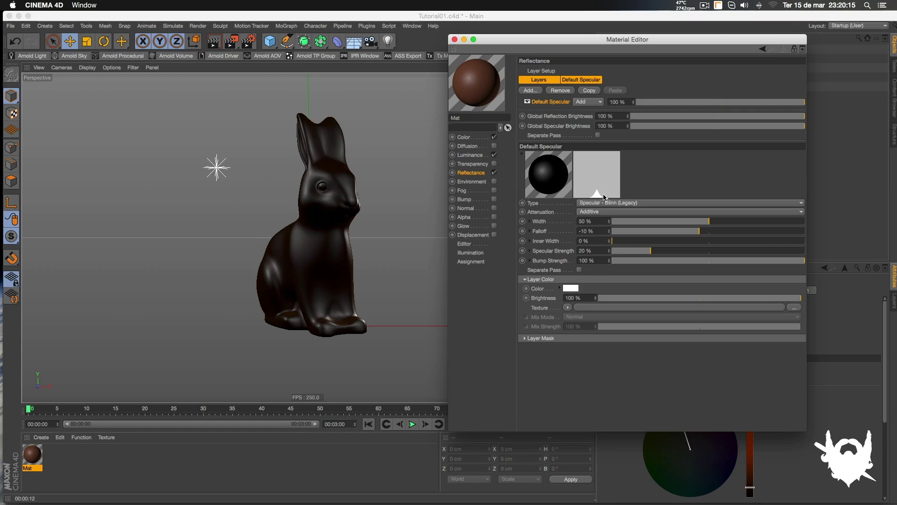
pyautogui.click(591, 251)
pyautogui.write('10')
pyautogui.press('Return')
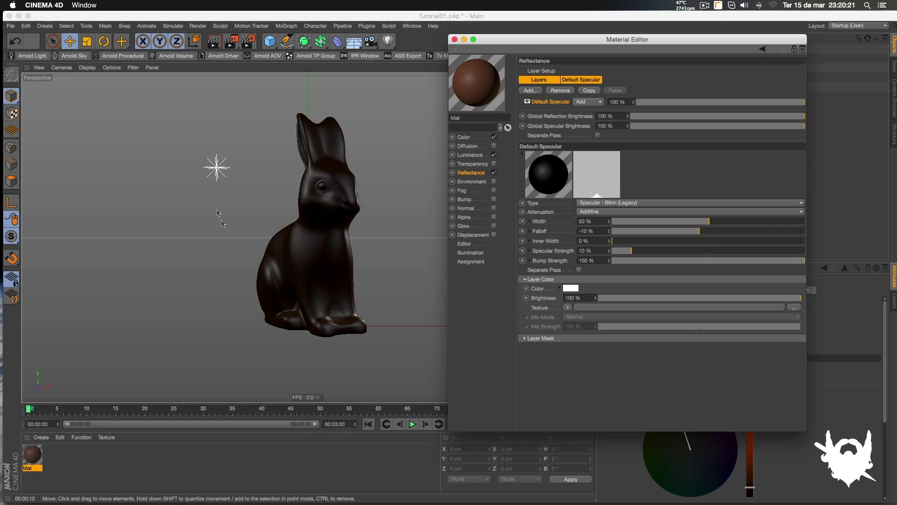
pyautogui.click(279, 199)
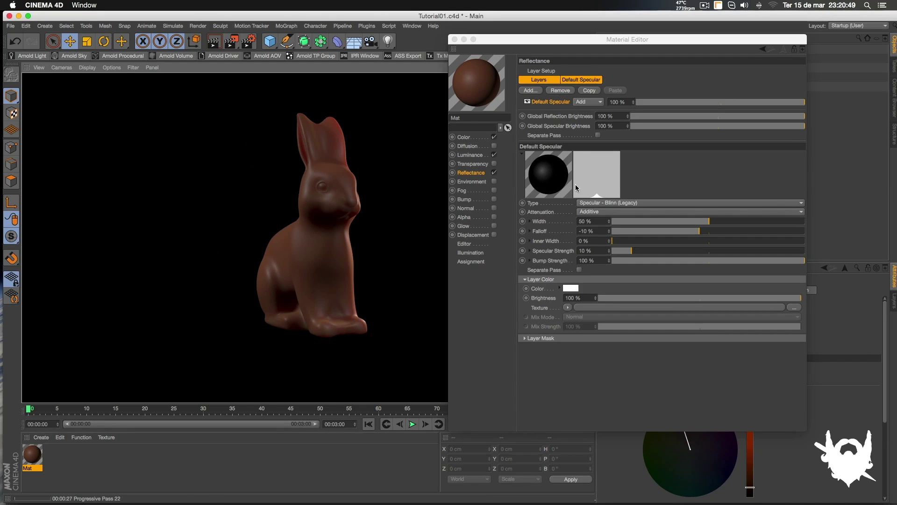
# - Add a Reflection (Legacy) layer to the Reflectance channel and move it below the Default Specular layer
pyautogui.click(529, 91)
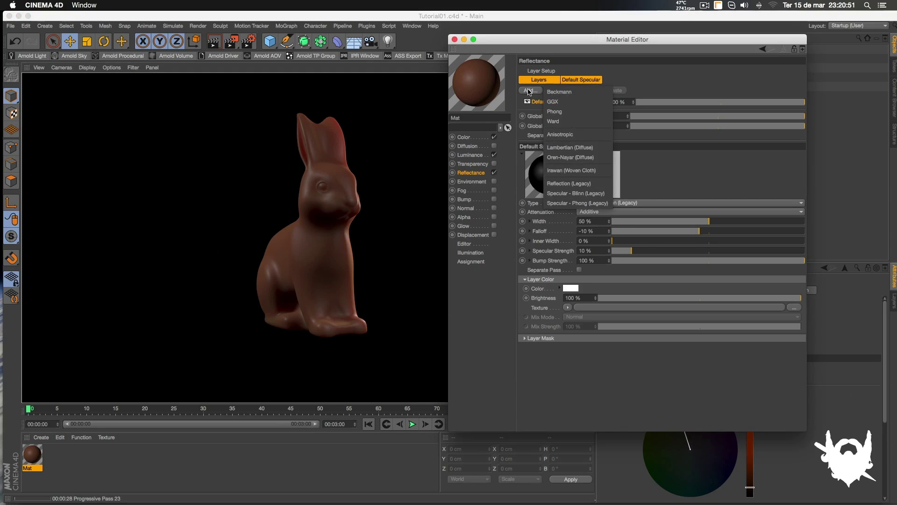
pyautogui.click(682, 162)
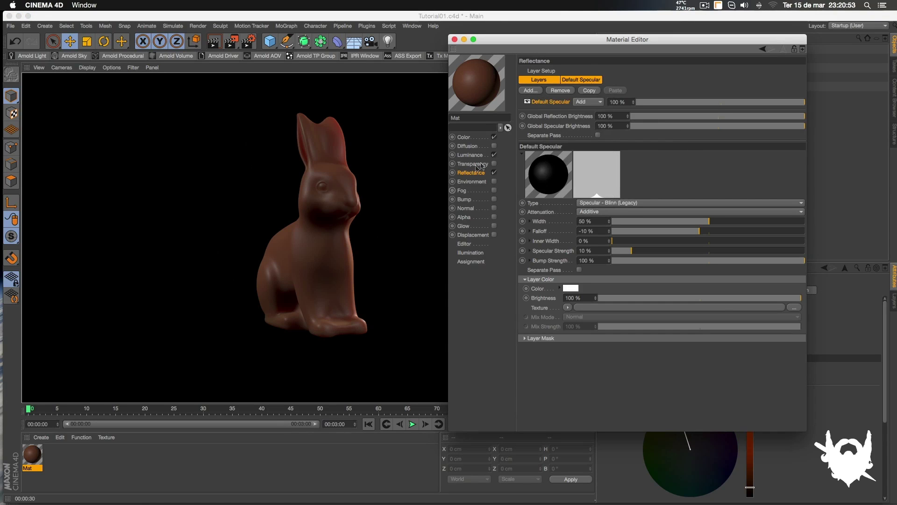
pyautogui.click(536, 91)
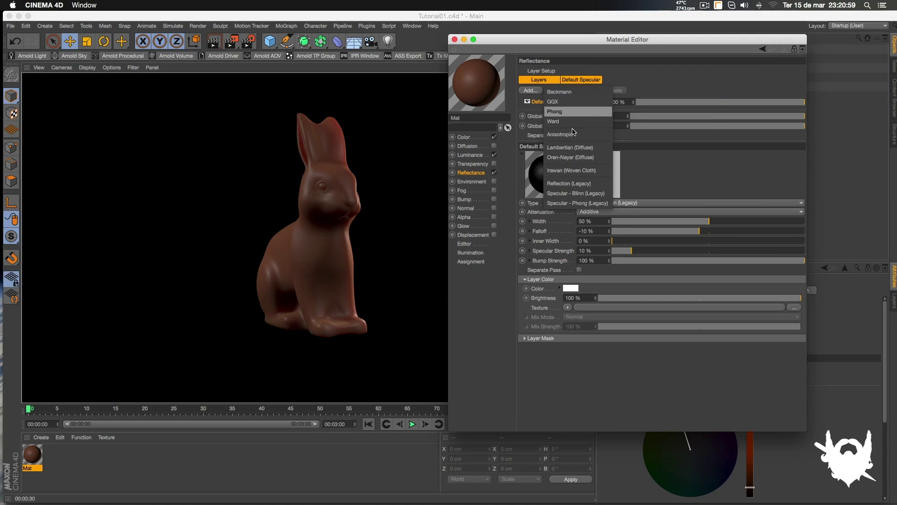
pyautogui.click(577, 184)
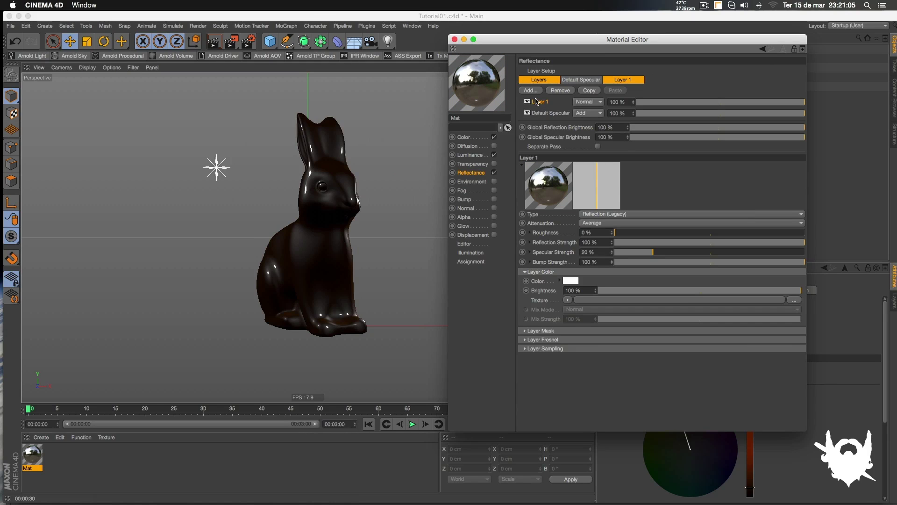
pyautogui.moveTo(542, 103); pyautogui.dragTo(539, 117)
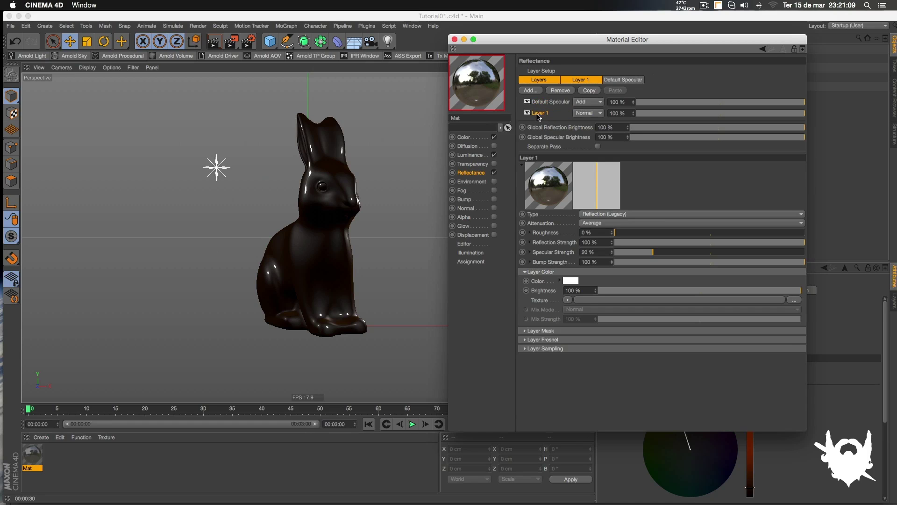
# - Set the reflection layer's opacity to 5 % and its Specular Strength to 0 %
pyautogui.click(623, 113)
pyautogui.write('10')
pyautogui.press('Return')
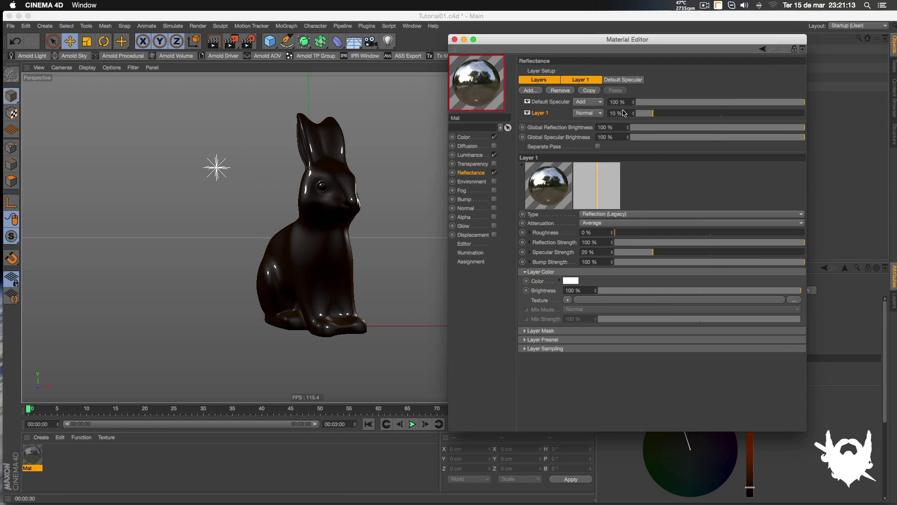
pyautogui.write('5')
pyautogui.press('Return')
pyautogui.doubleClick(601, 254)
pyautogui.write('0')
pyautogui.press('Return')
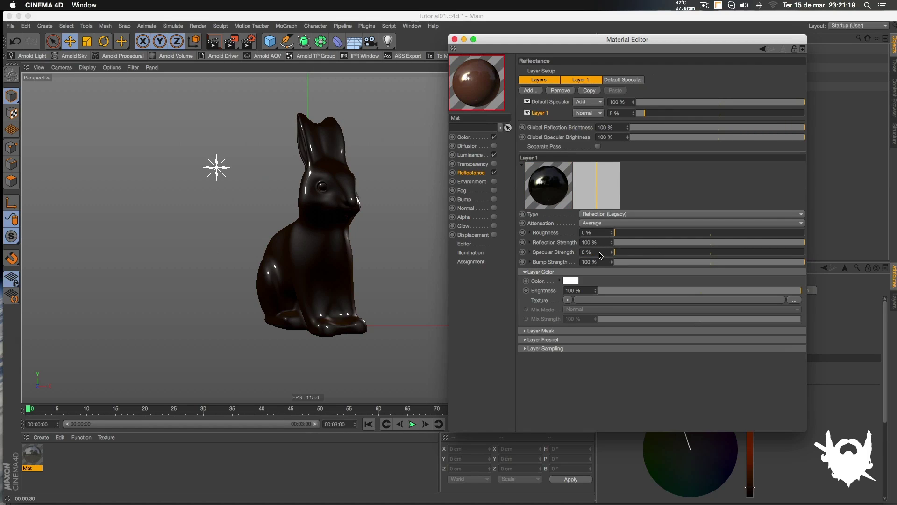
# - Set the reflection layer's Roughness to 30 %, render the view and close the material's editor
pyautogui.doubleClick(600, 232)
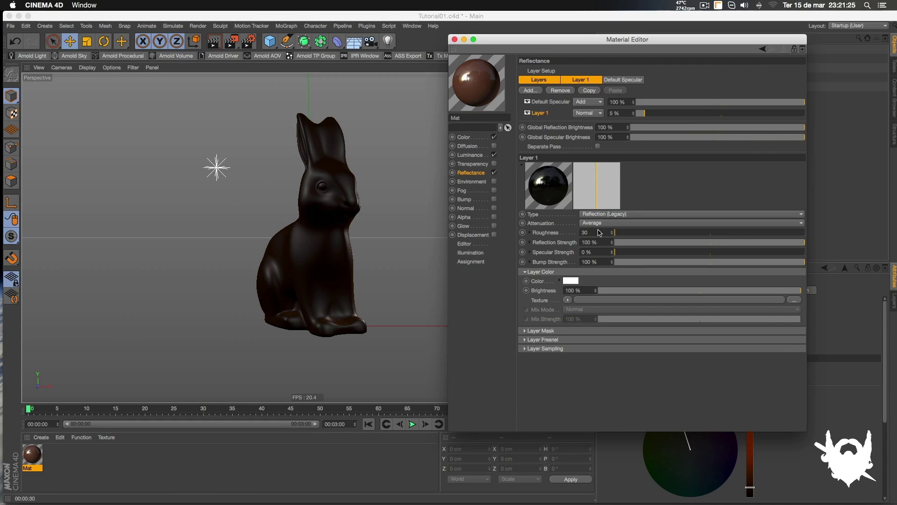
pyautogui.write('30')
pyautogui.press('Return')
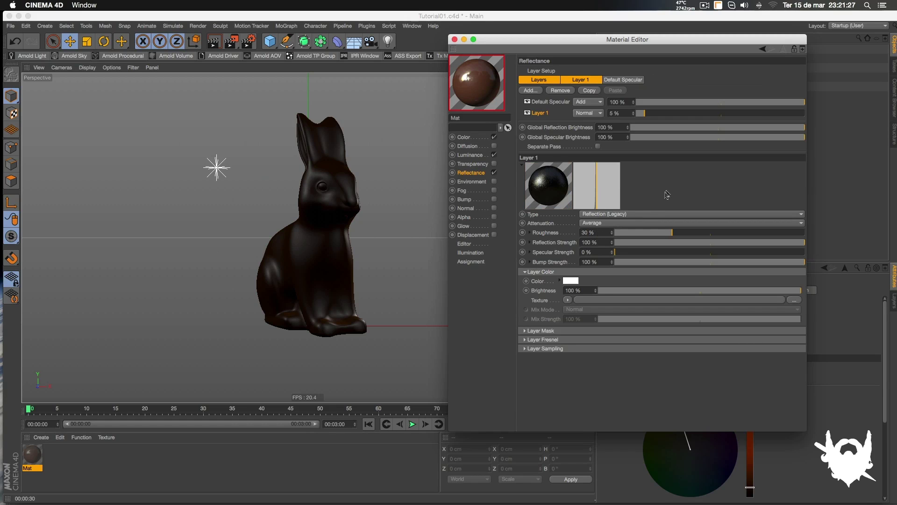
pyautogui.click(383, 233)
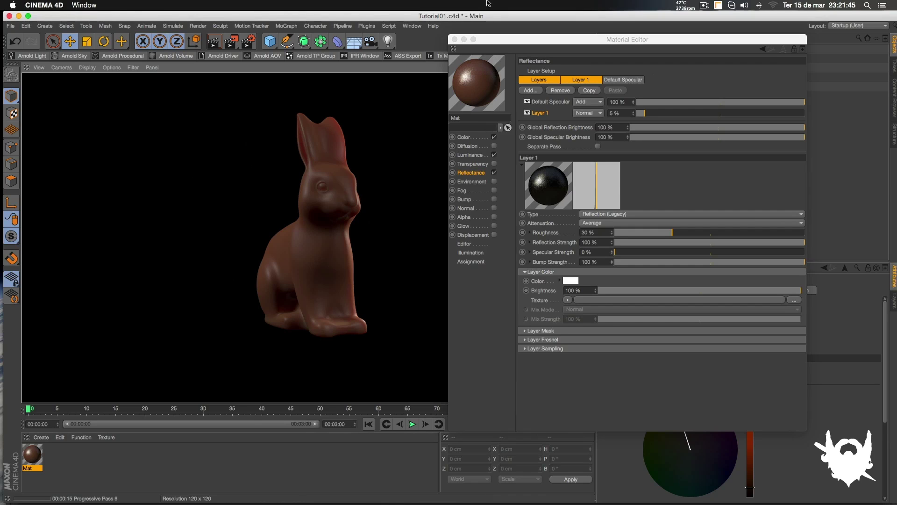
pyautogui.click(456, 40)
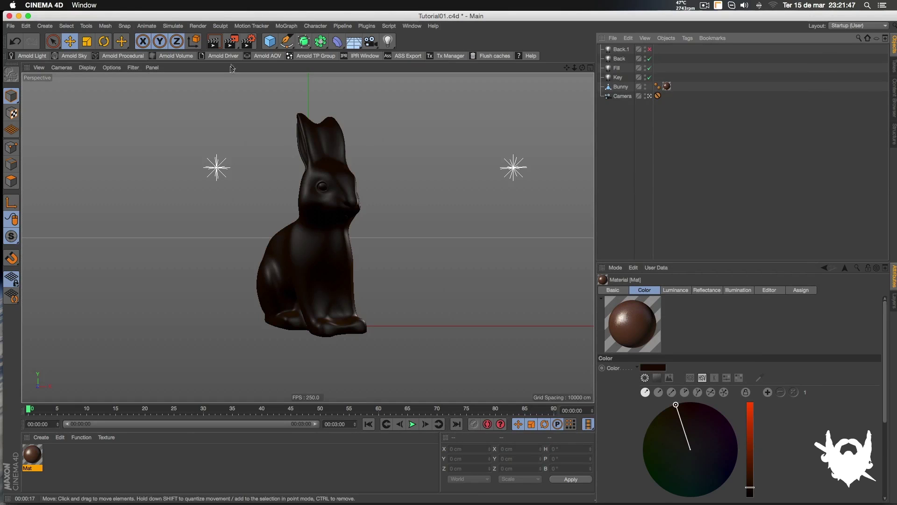
# - Add a Sky object and create a new material with only its Luminance channel enabled
pyautogui.moveTo(388, 41); pyautogui.dragTo(391, 70)
pyautogui.doubleClick(48, 479)
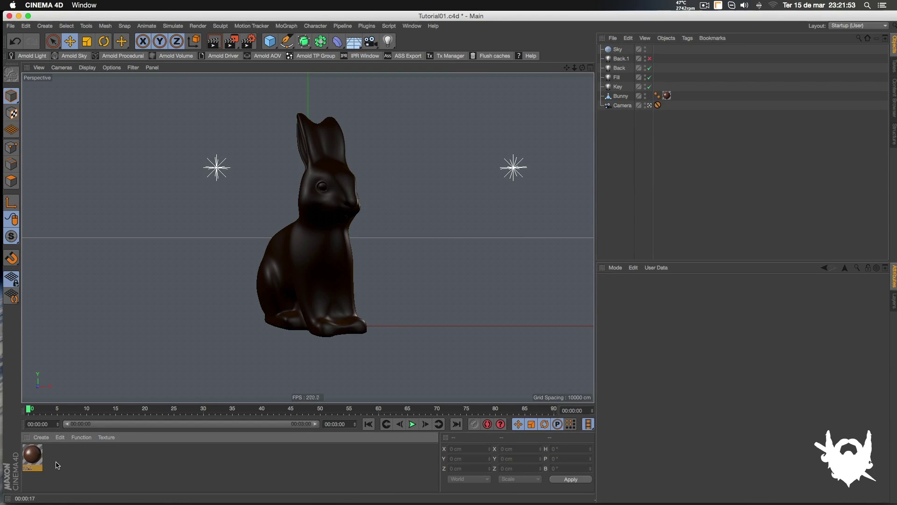
pyautogui.doubleClick(32, 453)
pyautogui.click(186, 198)
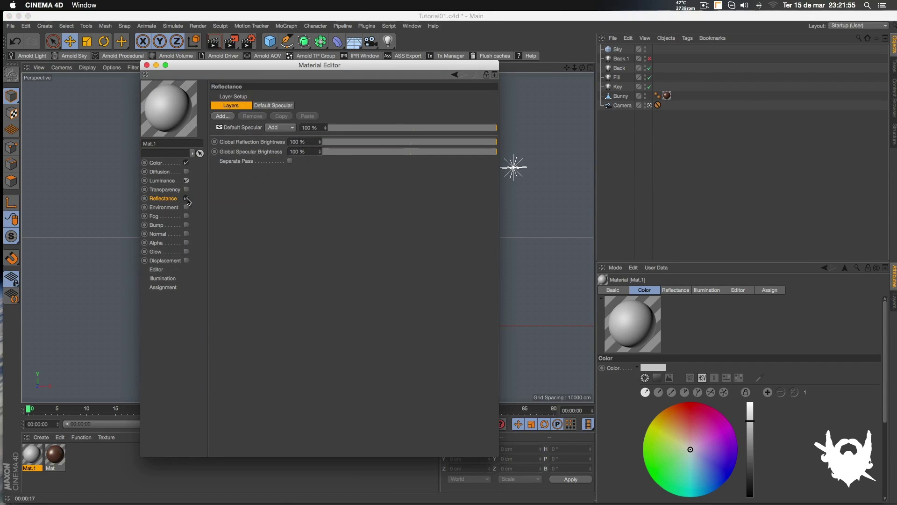
pyautogui.click(187, 180)
pyautogui.click(187, 163)
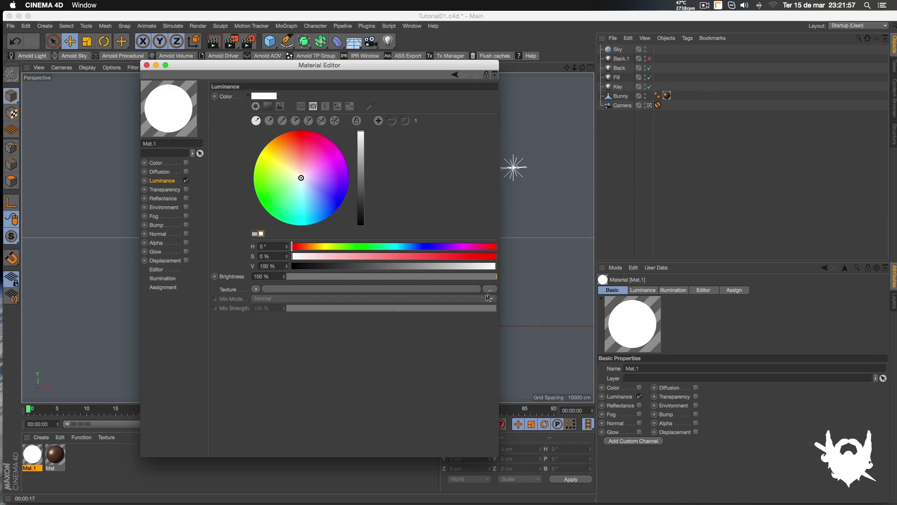
# - Load Photo-studio-with-umbrella.jpg as the new material's Luminance texture, previewing the image first, and close the material's editor
pyautogui.click(489, 290)
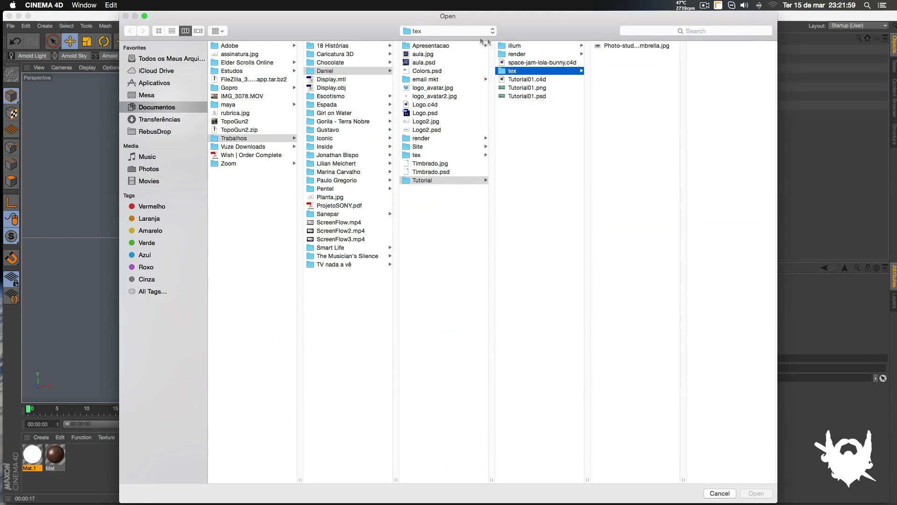
pyautogui.click(626, 46)
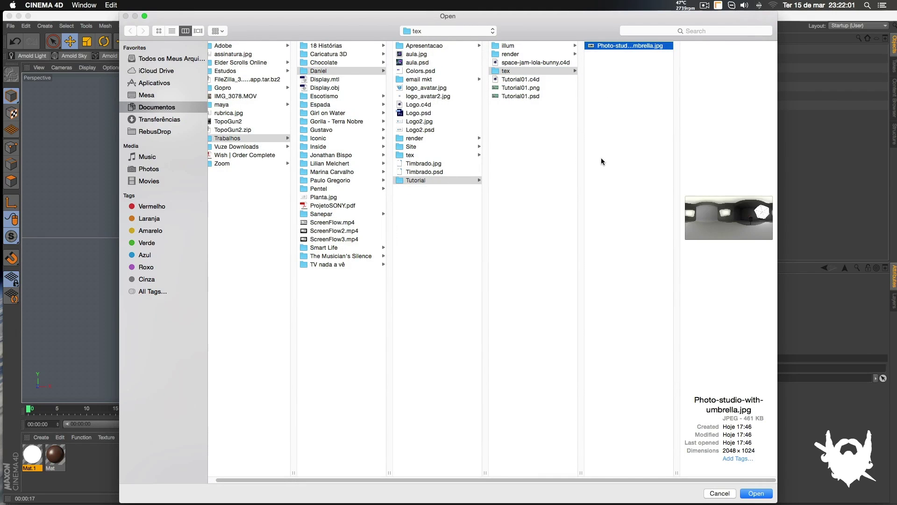
pyautogui.press('space')
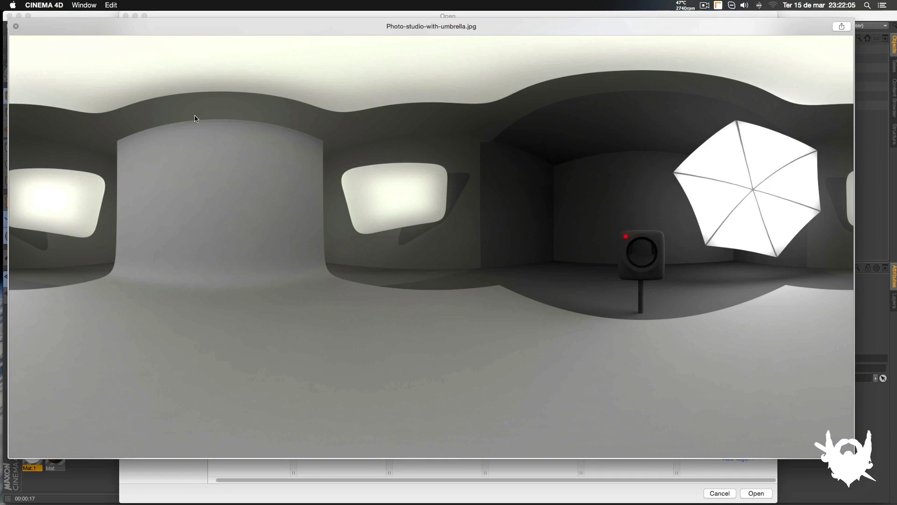
pyautogui.press('space')
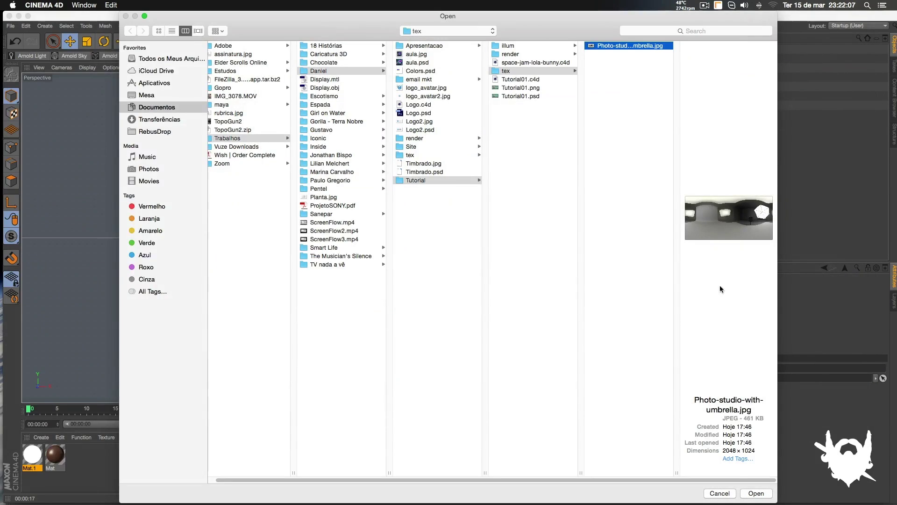
pyautogui.click(756, 493)
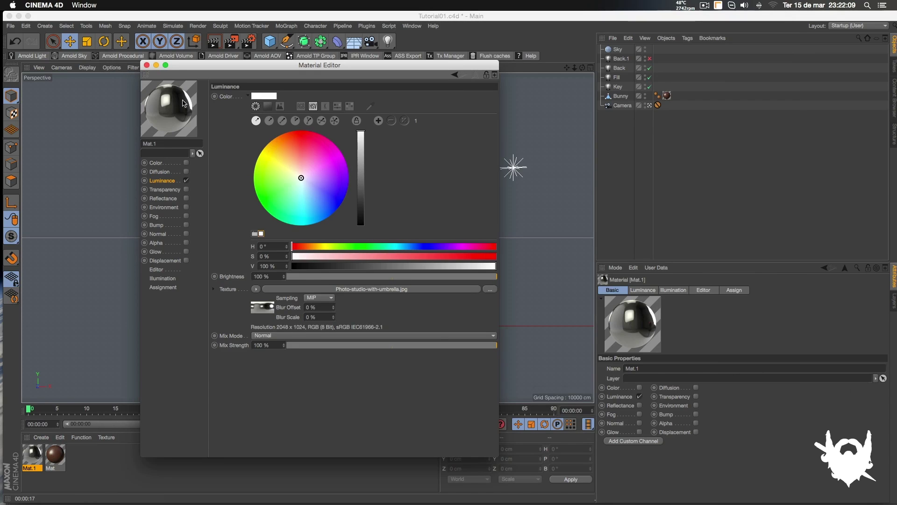
pyautogui.click(147, 65)
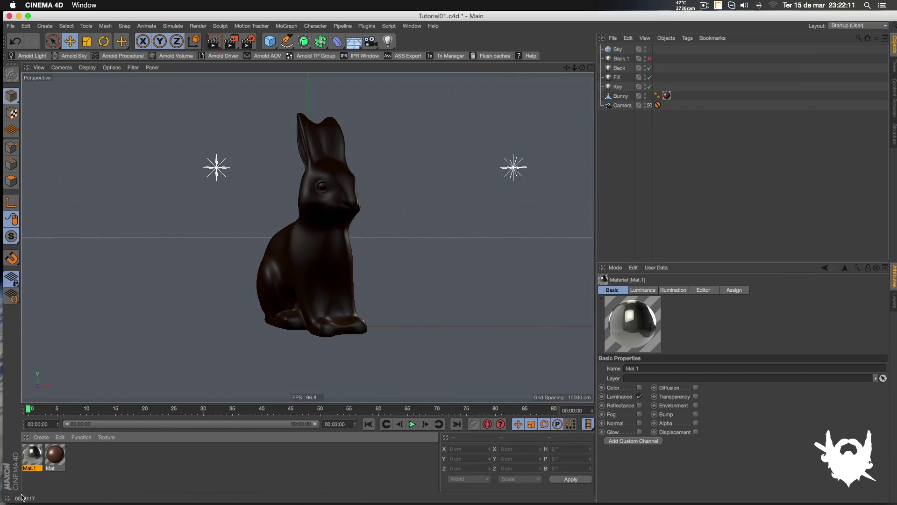
# - Apply the studio material to the Sky and give the Sky a Compositing tag with Seen by Camera disabled
pyautogui.moveTo(645, 52); pyautogui.dragTo(645, 50)
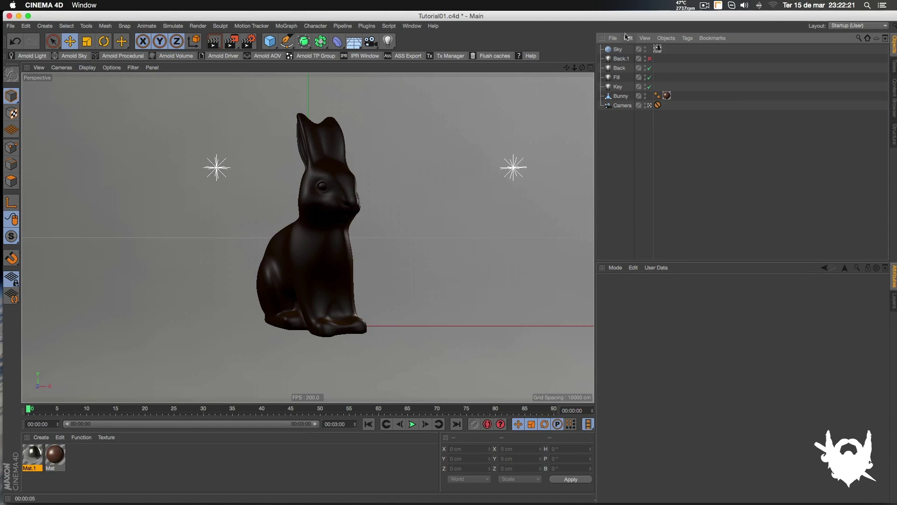
pyautogui.rightClick(621, 49)
pyautogui.moveTo(654, 53)
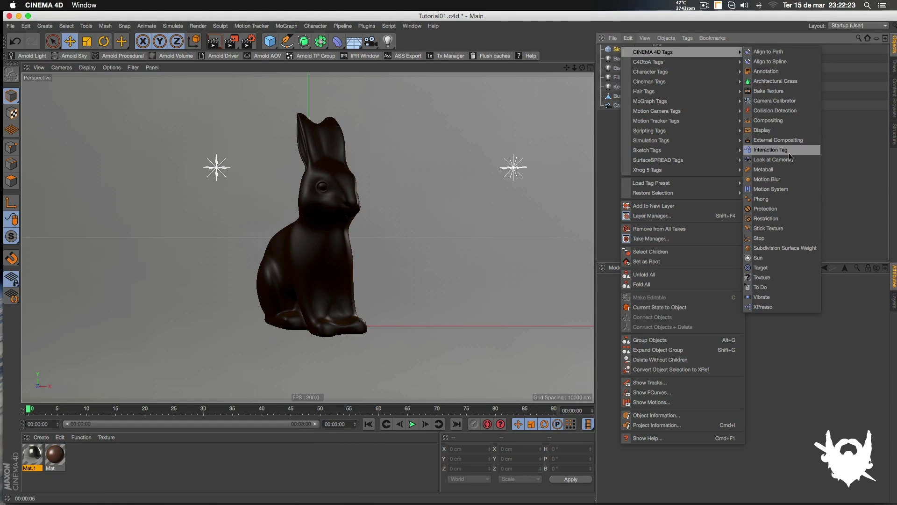
pyautogui.click(774, 120)
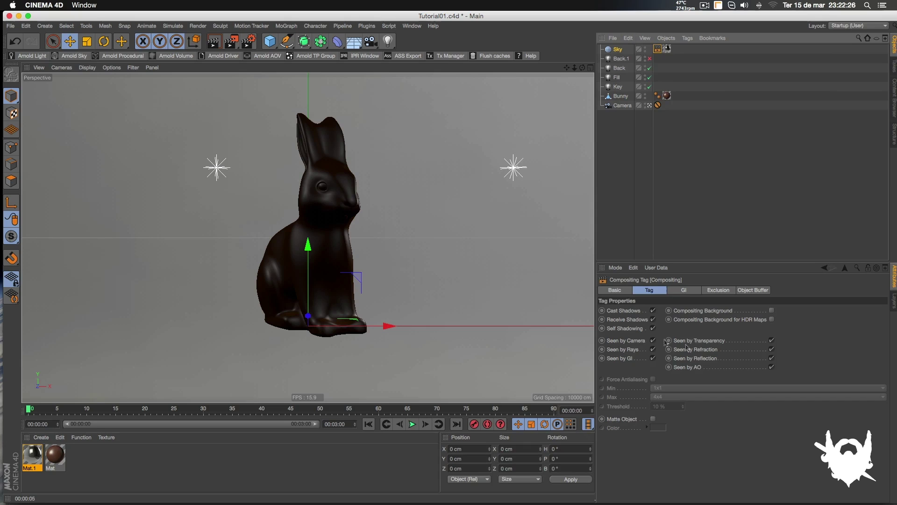
pyautogui.click(653, 341)
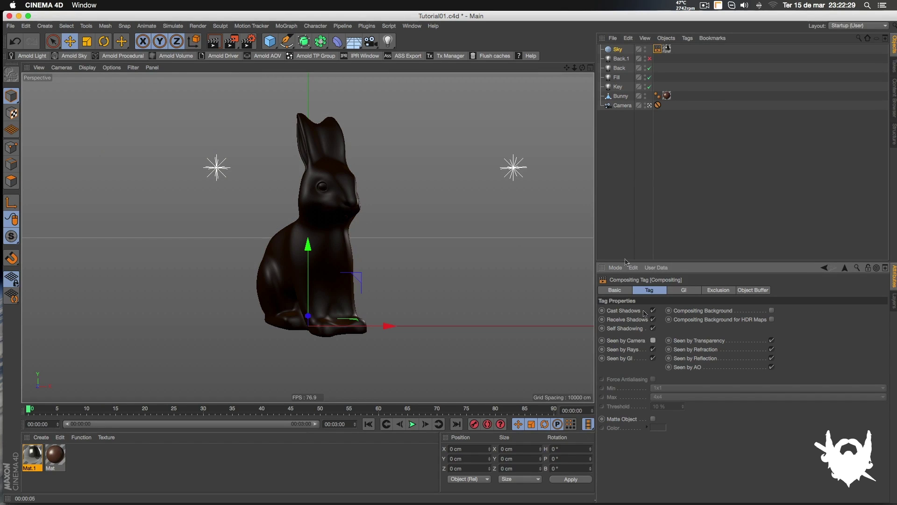
# - Hide the Sky object, save the project and render the scene to the Picture Viewer as a comparison image
pyautogui.click(620, 185)
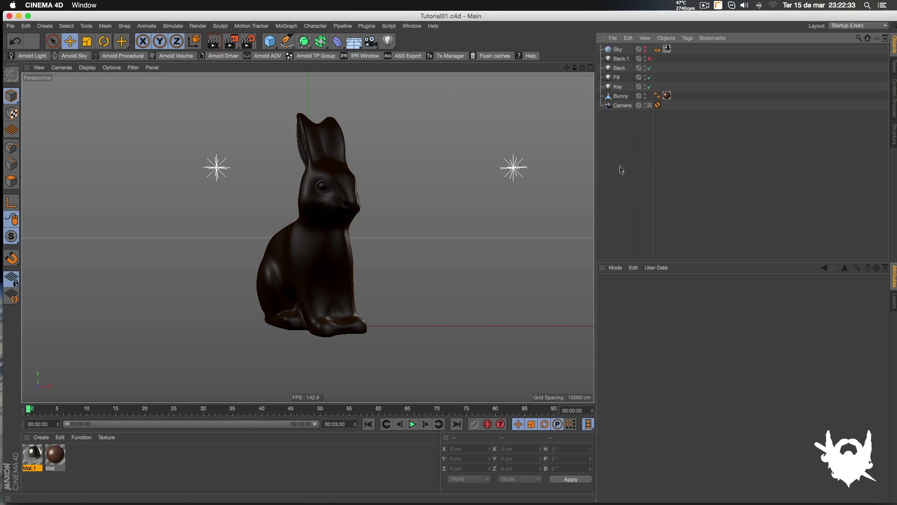
pyautogui.hotkey('shift', 'r')
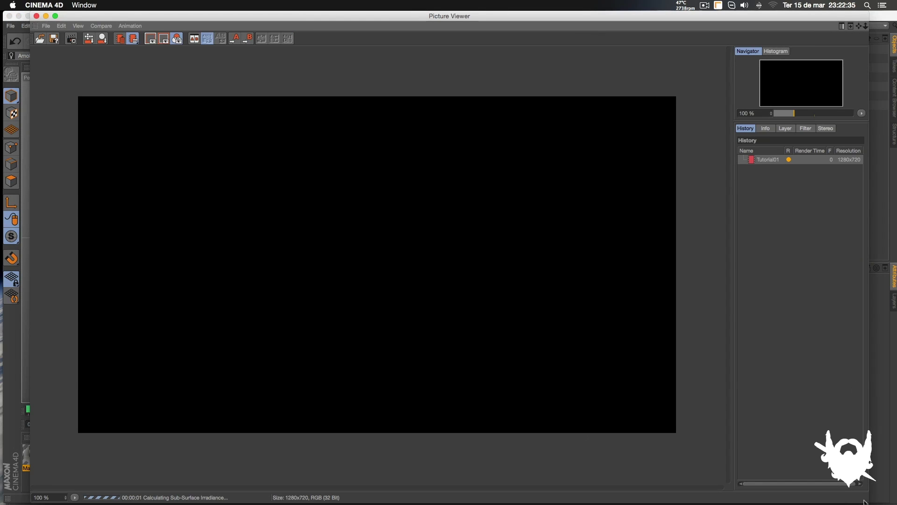
pyautogui.moveTo(867, 500); pyautogui.dragTo(793, 431)
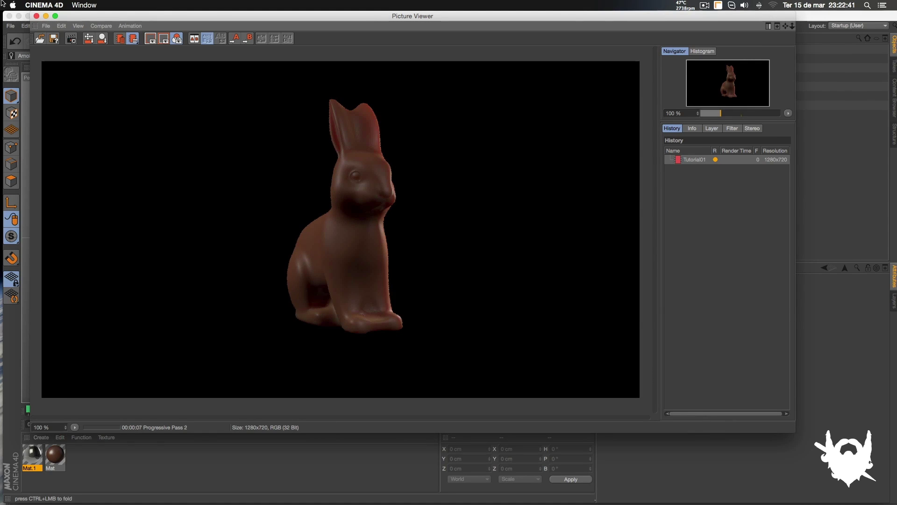
pyautogui.click(36, 18)
pyautogui.click(521, 173)
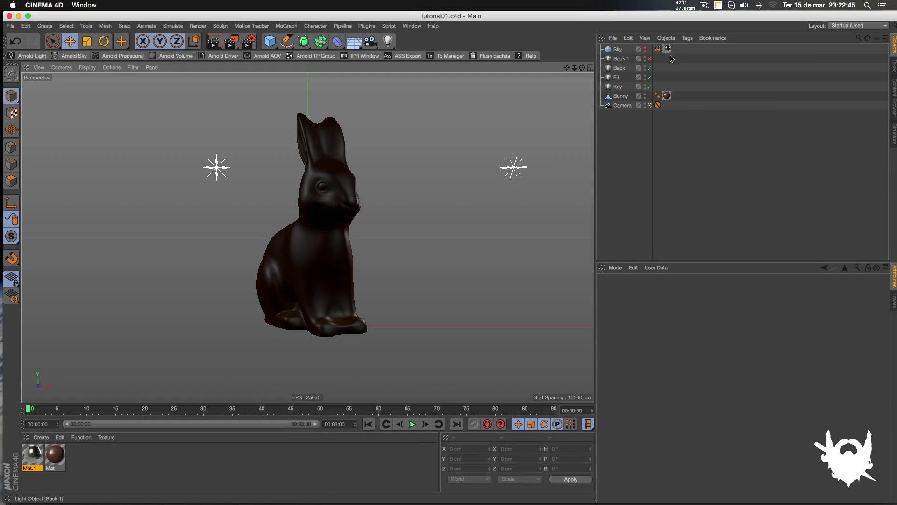
# - Make the Sky visible again and render the scene to the Picture Viewer
pyautogui.click(646, 48)
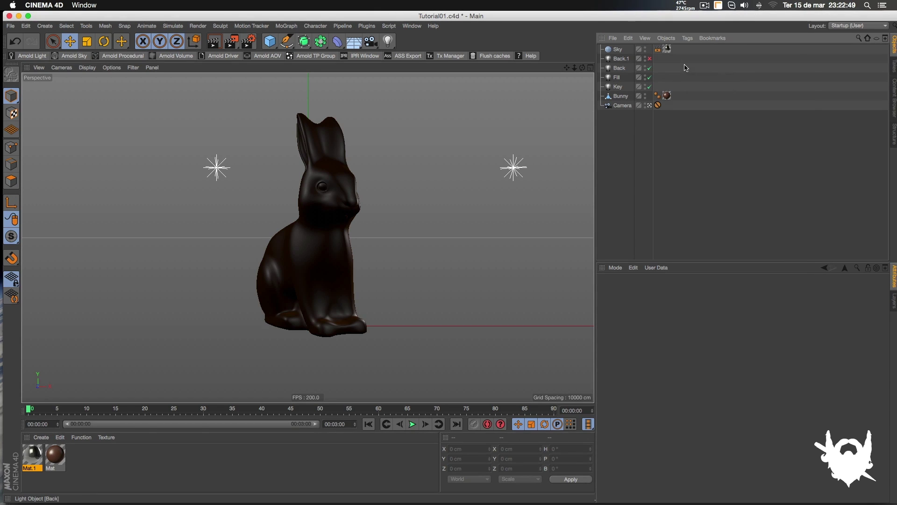
pyautogui.hotkey('shift', 'r')
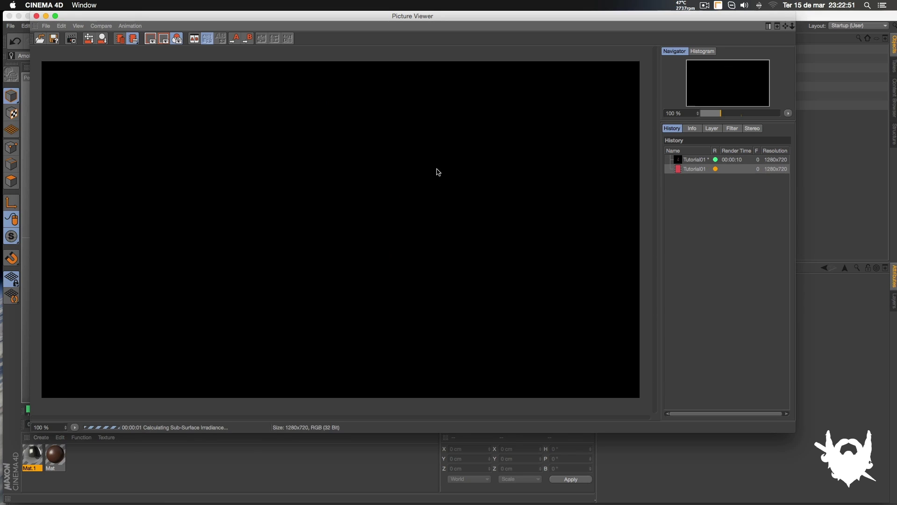
pyautogui.click(696, 169)
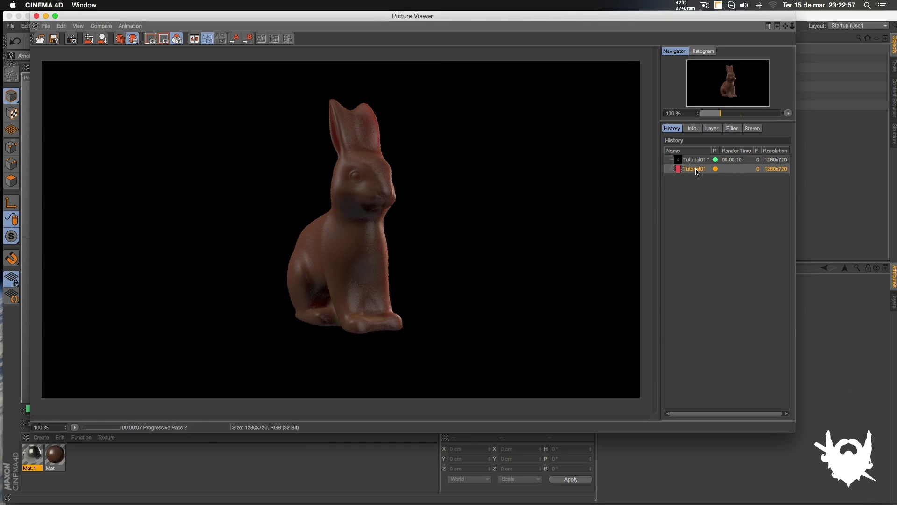
# - Compare the renders with and without the Sky by alternating between them, and stop the render
pyautogui.press('Up')
pyautogui.press('Down')
pyautogui.press('Up')
pyautogui.press('Down')
pyautogui.press('Up')
pyautogui.press('Down')
pyautogui.press('Up')
pyautogui.press('Down')
pyautogui.press('Up')
pyautogui.press('Down')
pyautogui.press('Up')
pyautogui.press('Down')
pyautogui.press('Up')
pyautogui.press('Down')
pyautogui.press('Up')
pyautogui.press('Down')
pyautogui.press('Up')
pyautogui.press('Down')
pyautogui.click(37, 16)
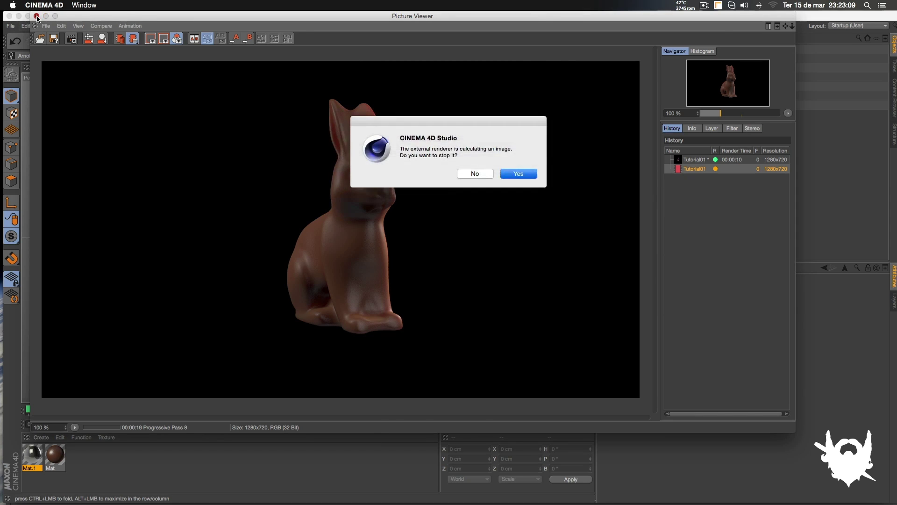
pyautogui.press('Return')
# - Set the opacity of the chocolate material's reflection layer to 3 % and save the project
pyautogui.doubleClick(55, 454)
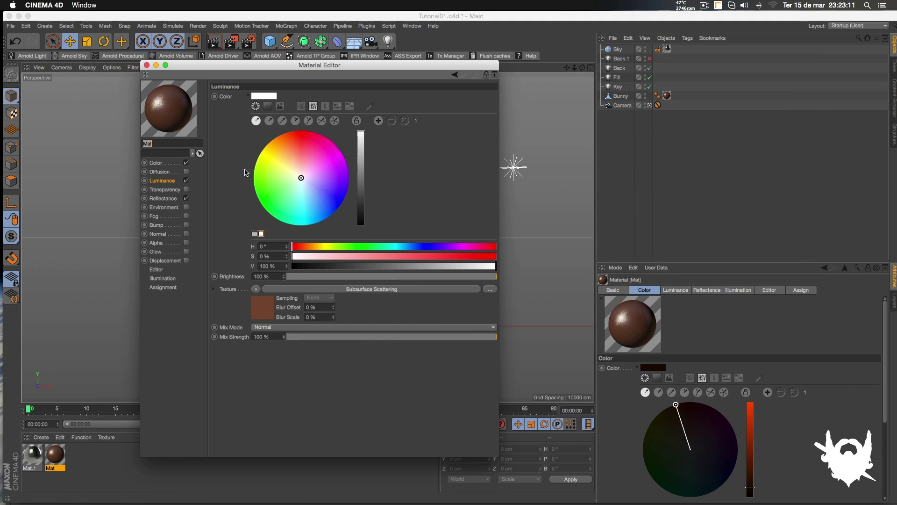
pyautogui.click(171, 199)
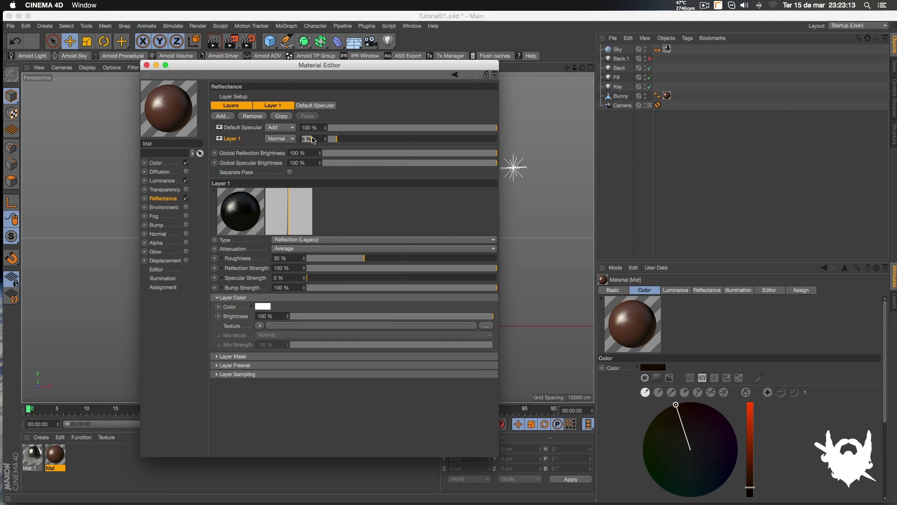
pyautogui.press('Return')
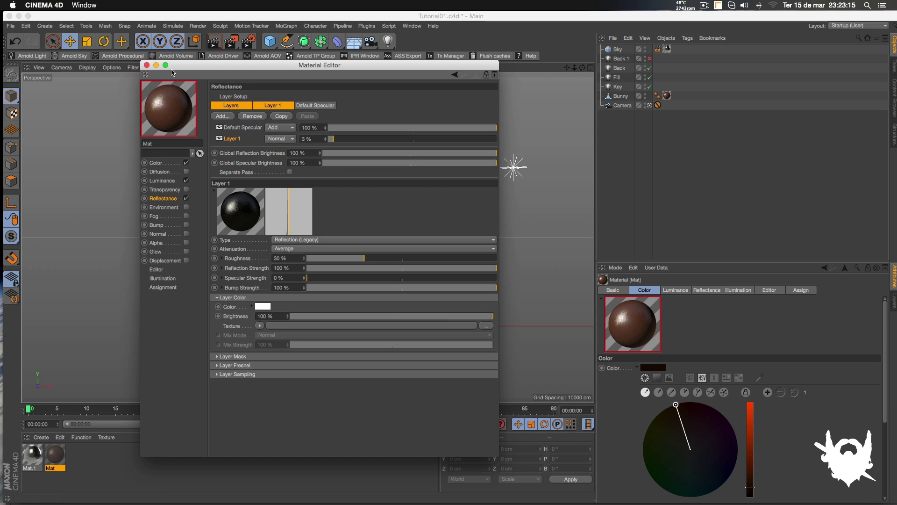
pyautogui.click(146, 65)
pyautogui.press('cmd+s')
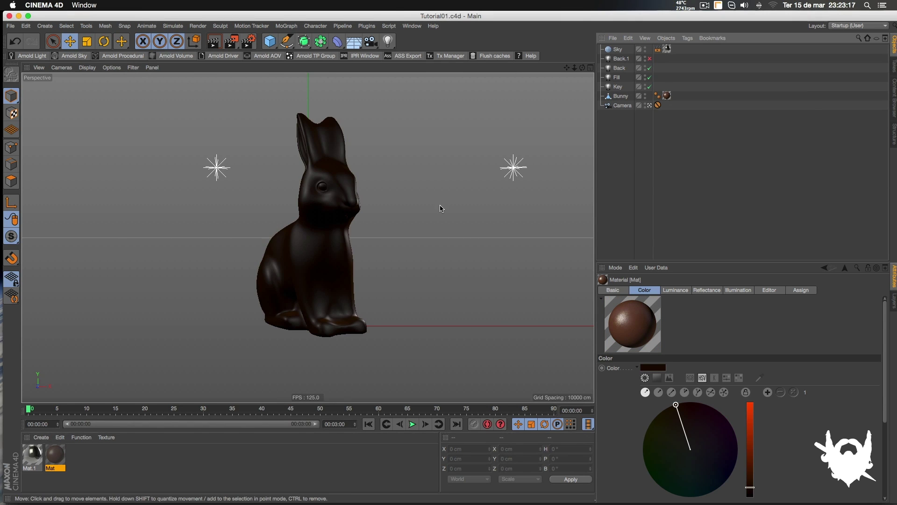
# - Render the scene to the Picture Viewer to check the weaker reflection, and stop the render
pyautogui.hotkey('shift', 'r')
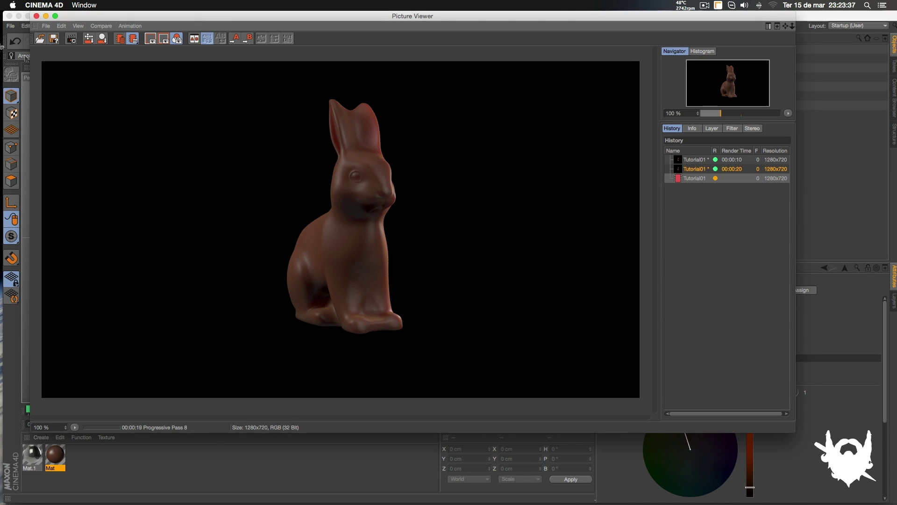
pyautogui.click(36, 15)
pyautogui.click(513, 175)
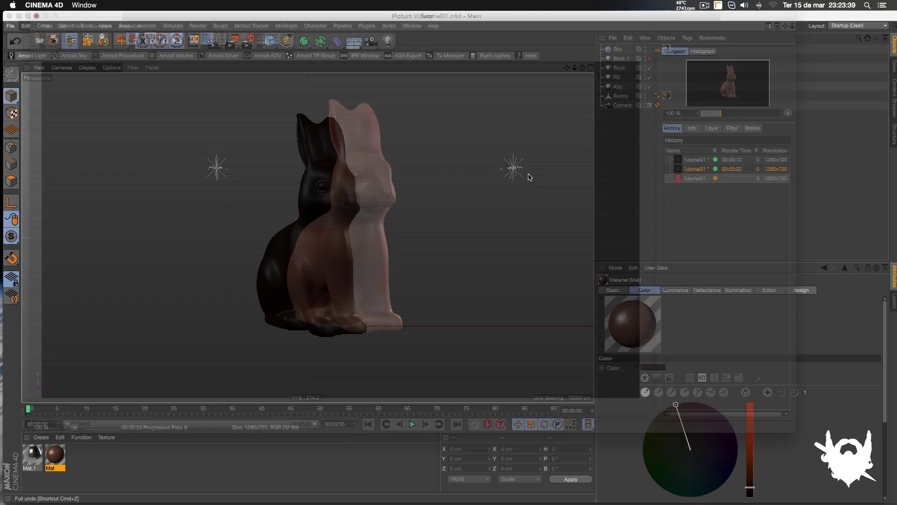
# - Enable the Bump channel of the chocolate material, load a Noise shader as its texture and open the shader's settings
pyautogui.doubleClick(55, 454)
pyautogui.moveTo(359, 66); pyautogui.dragTo(379, 40)
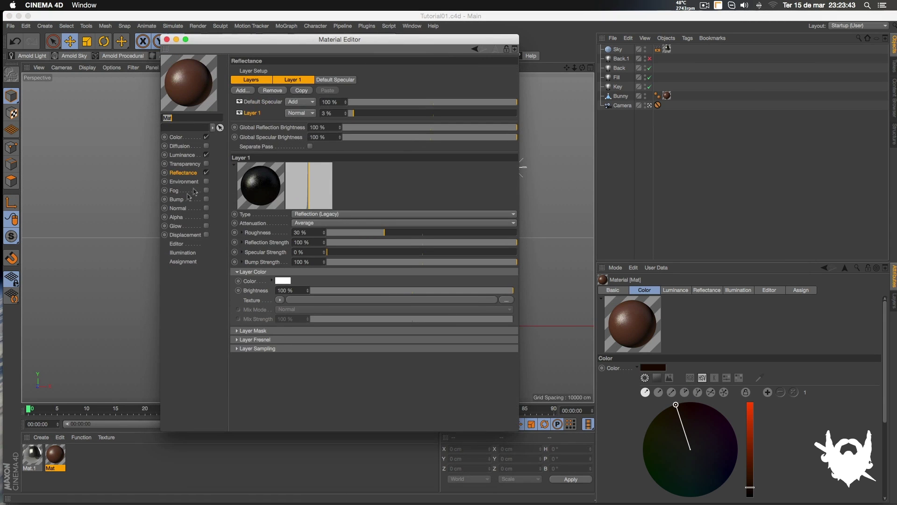
pyautogui.click(207, 199)
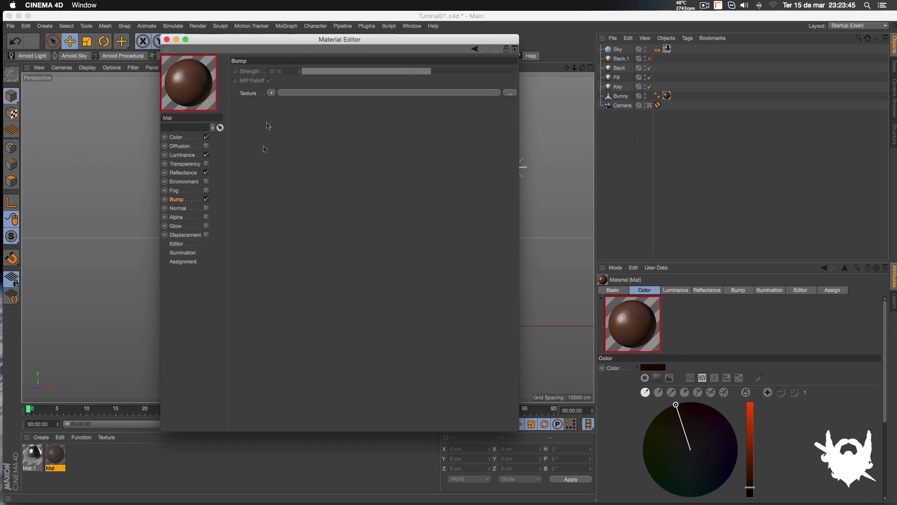
pyautogui.click(271, 93)
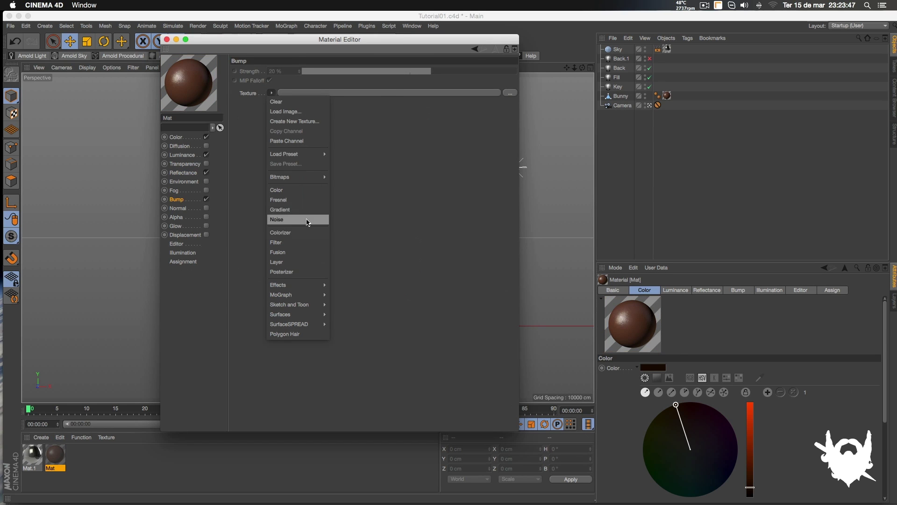
pyautogui.click(308, 221)
pyautogui.click(278, 114)
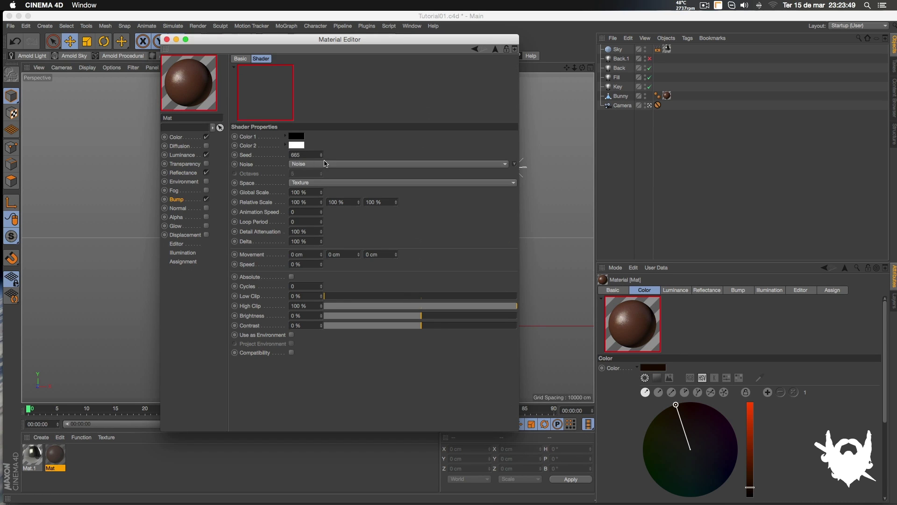
# - Set the bump shader's noise type to Stupl and its Global Scale to 400 %
pyautogui.moveTo(328, 40); pyautogui.dragTo(340, 22)
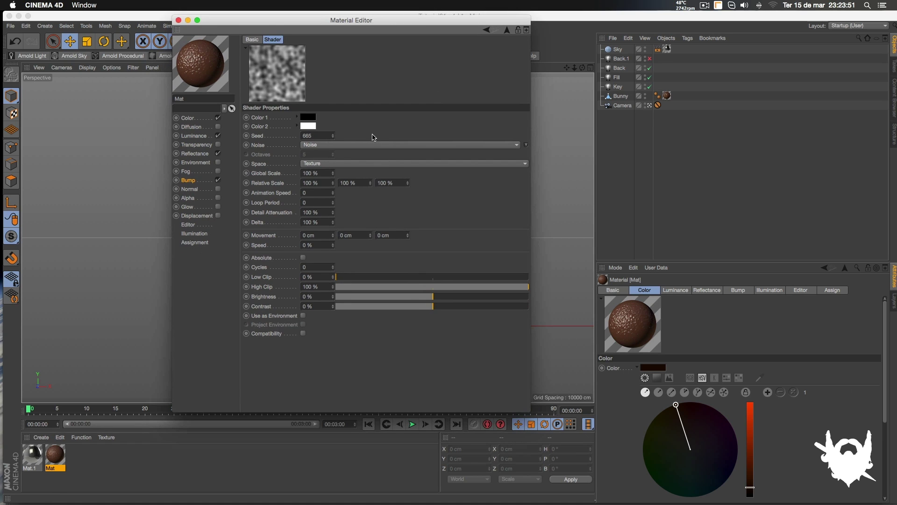
pyautogui.click(356, 146)
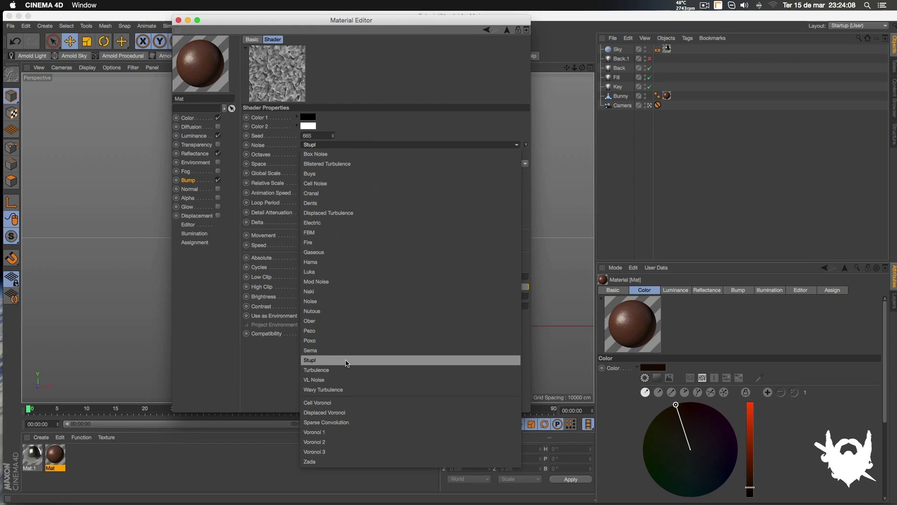
pyautogui.click(346, 361)
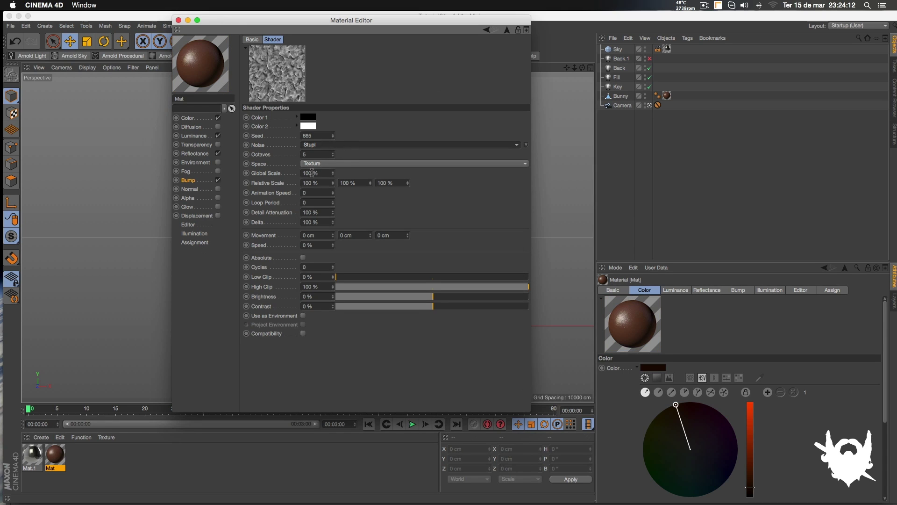
pyautogui.click(327, 174)
pyautogui.write('400')
pyautogui.press('Return')
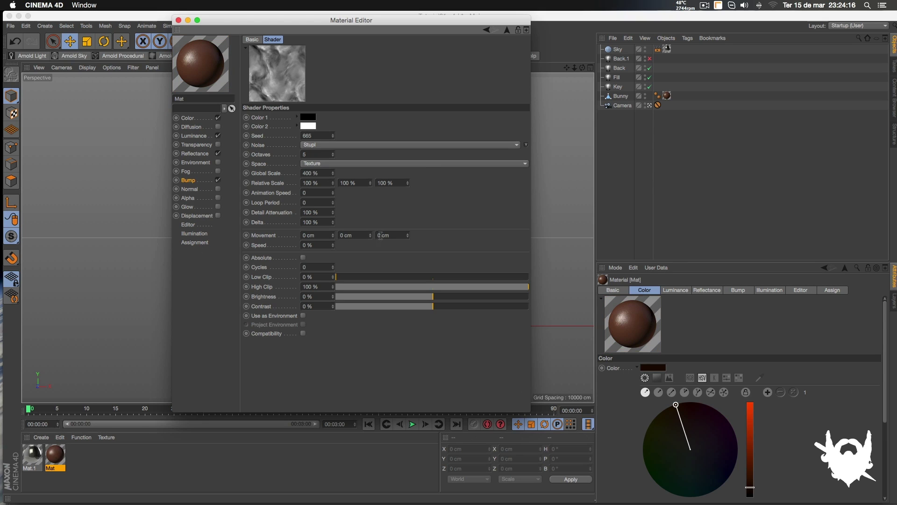
# - Raise the bump noise's Contrast to 75 %, render the scene to the Picture Viewer and stop the render
pyautogui.moveTo(450, 306); pyautogui.dragTo(506, 307)
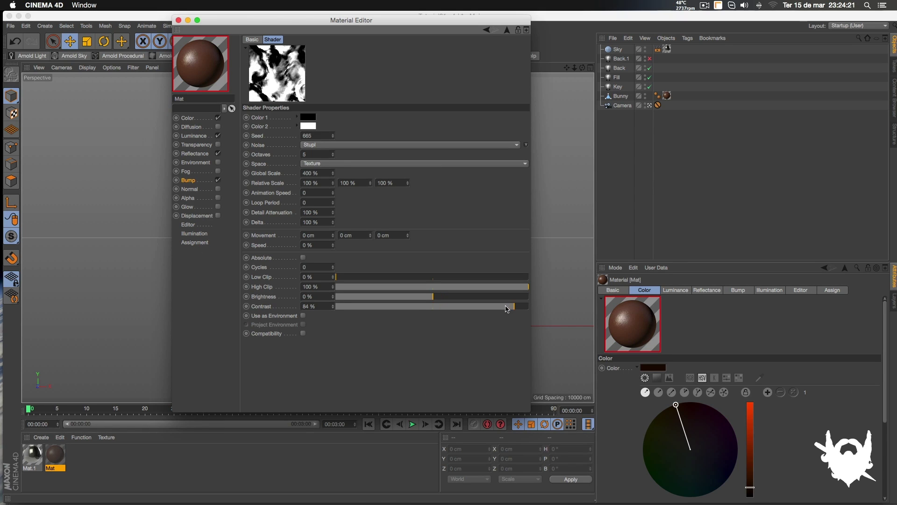
pyautogui.click(178, 21)
pyautogui.hotkey('shift', 'r')
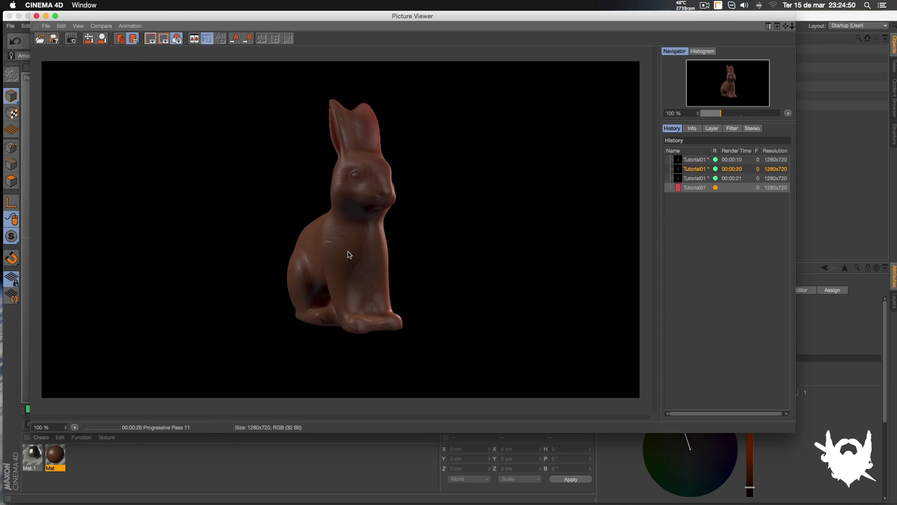
pyautogui.click(36, 18)
pyautogui.press('Return')
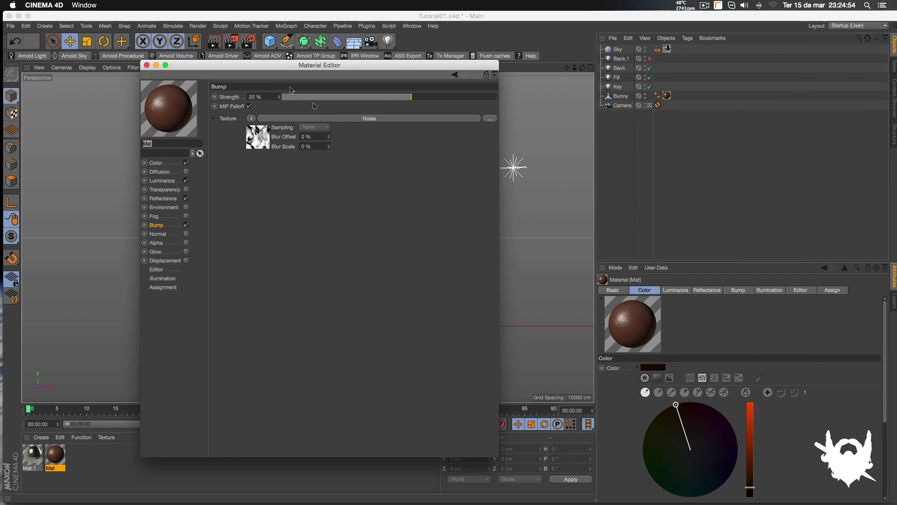
# - Open the chocolate material's bump noise settings and set the Global Scale to 300 %
pyautogui.click(262, 135)
pyautogui.click(292, 219)
pyautogui.doubleClick(292, 220)
pyautogui.write('300')
pyautogui.press('Return')
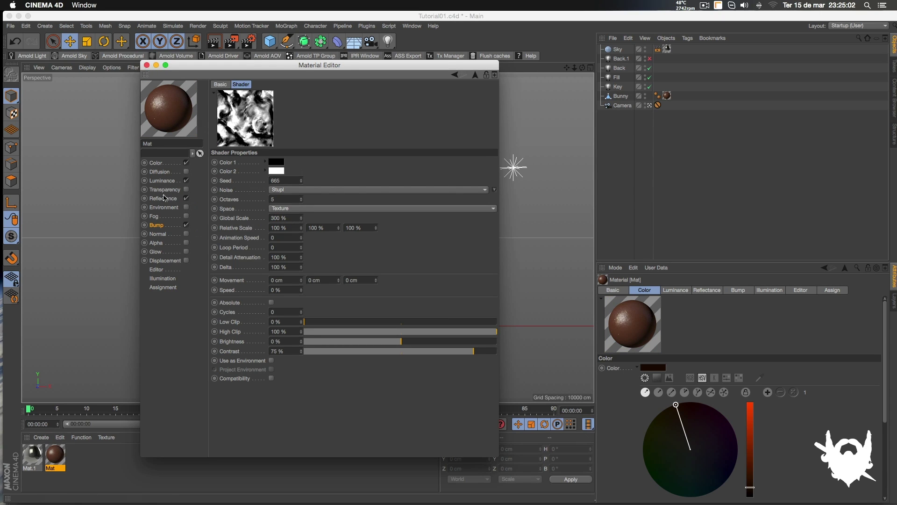
# - Render the scene to the Picture Viewer to check the finer bump pattern, and stop the render
pyautogui.click(147, 65)
pyautogui.hotkey('shift', 'r')
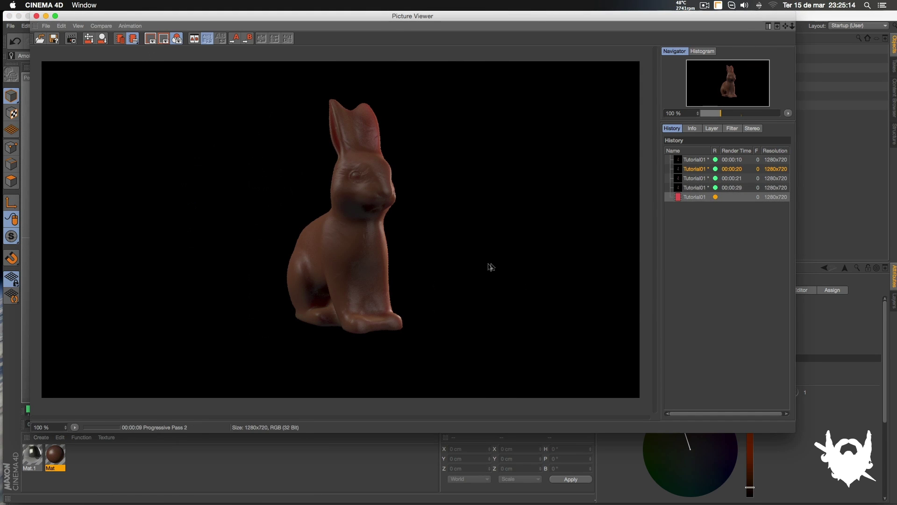
pyautogui.press('Down')
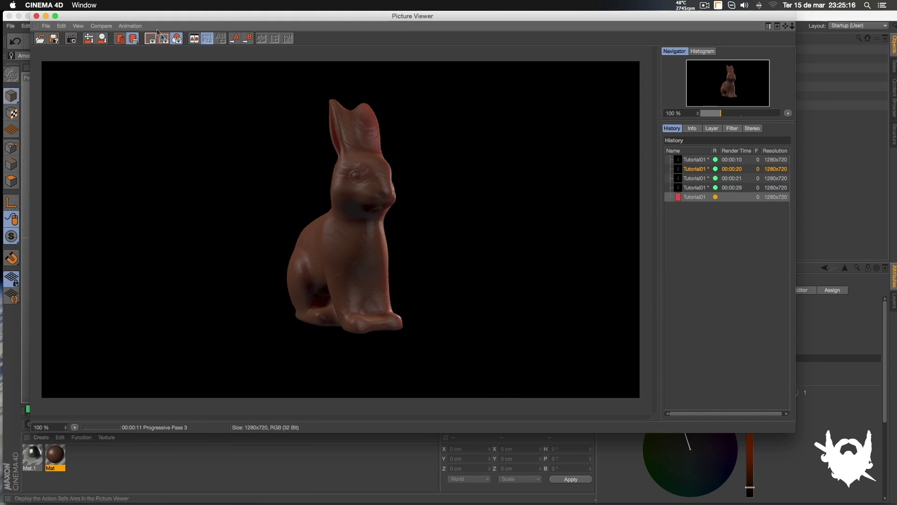
pyautogui.click(37, 16)
pyautogui.press('Return')
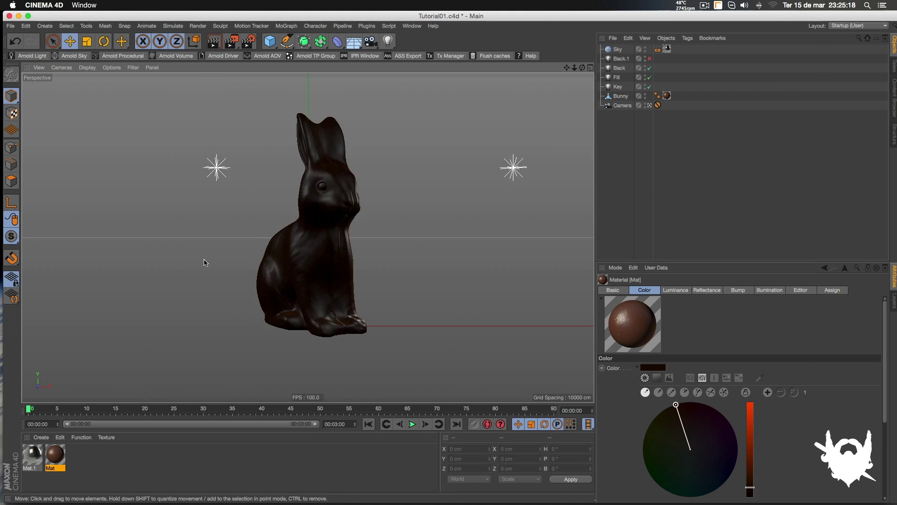
# - Reopen the chocolate material's bump noise settings and set the Global Scale to 450 %
pyautogui.doubleClick(55, 458)
pyautogui.click(256, 134)
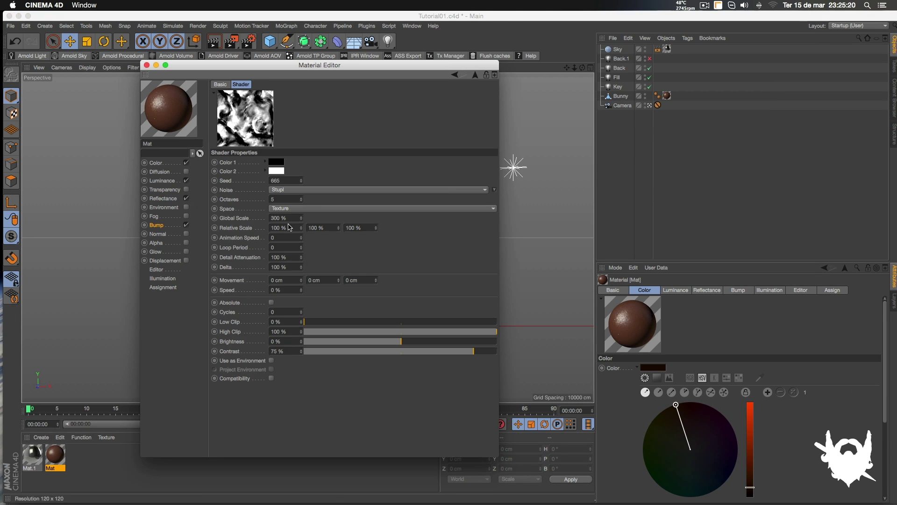
pyautogui.click(290, 218)
pyautogui.doubleClick(289, 218)
pyautogui.write('45')
pyautogui.click(146, 65)
# - Render the scene with the larger bump noise and compare it repeatedly with the earlier renders in the Picture Viewer history
pyautogui.hotkey('shift', 'r')
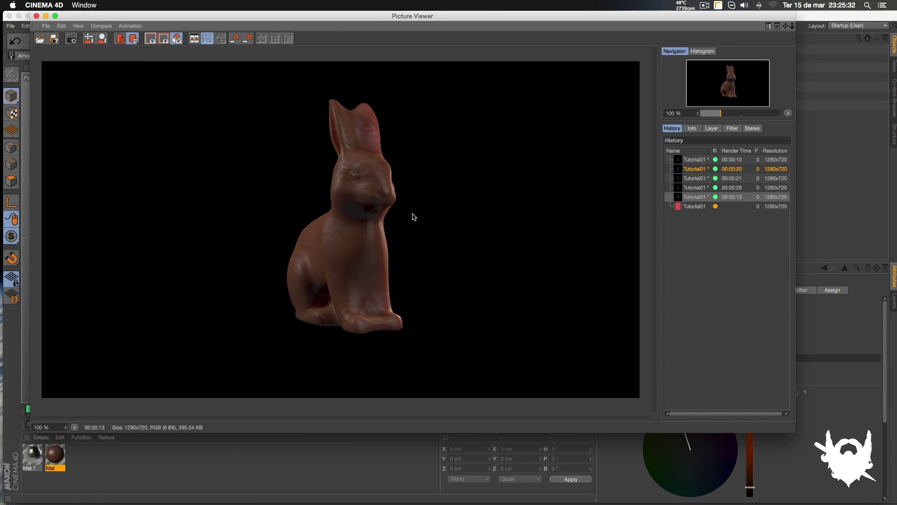
pyautogui.press('Up')
pyautogui.press('Up')
pyautogui.press('Down')
pyautogui.press('Down')
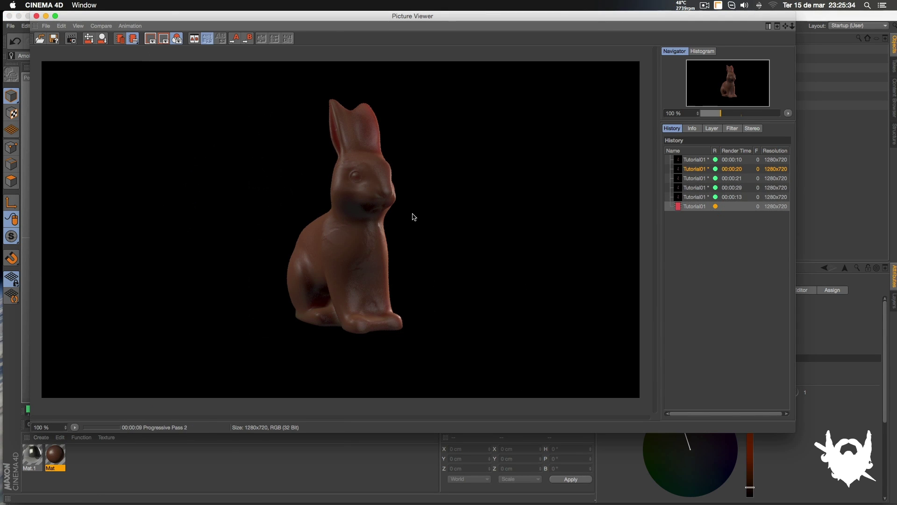
pyautogui.press('Up')
pyautogui.press('Up')
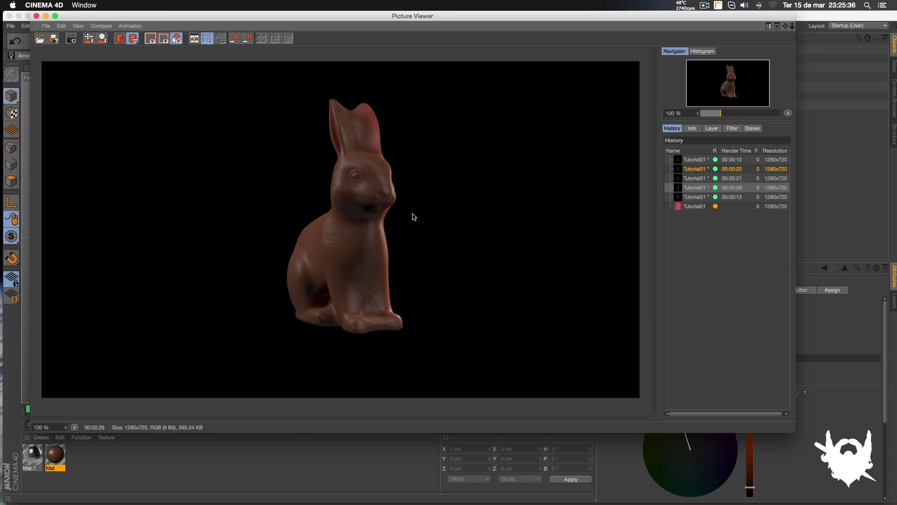
pyautogui.press('Down')
pyautogui.press('Down')
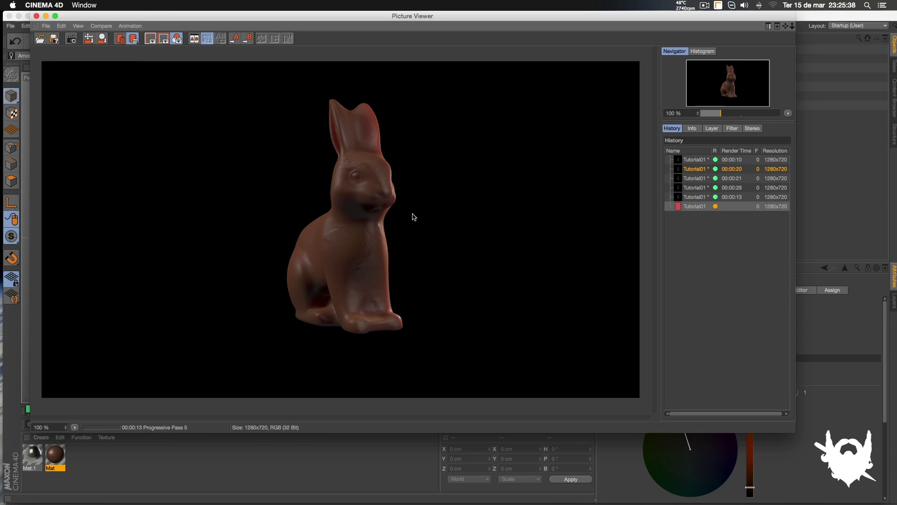
pyautogui.press('Up')
pyautogui.press('Up')
pyautogui.press('Down')
pyautogui.press('Down')
pyautogui.press('Up')
pyautogui.press('Up')
pyautogui.press('Down')
pyautogui.press('Down')
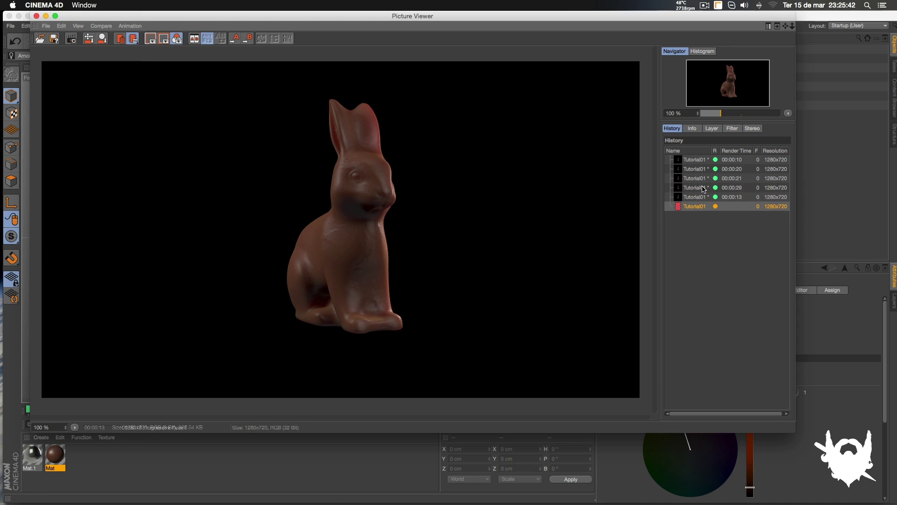
# - Move the 29-second render beside the newest one in the history, compare the two directly, and stop the render
pyautogui.press('Up')
pyautogui.press('Up')
pyautogui.moveTo(692, 187); pyautogui.dragTo(694, 201)
pyautogui.press('Down')
pyautogui.press('Up')
pyautogui.press('Down')
pyautogui.press('Up')
pyautogui.press('Down')
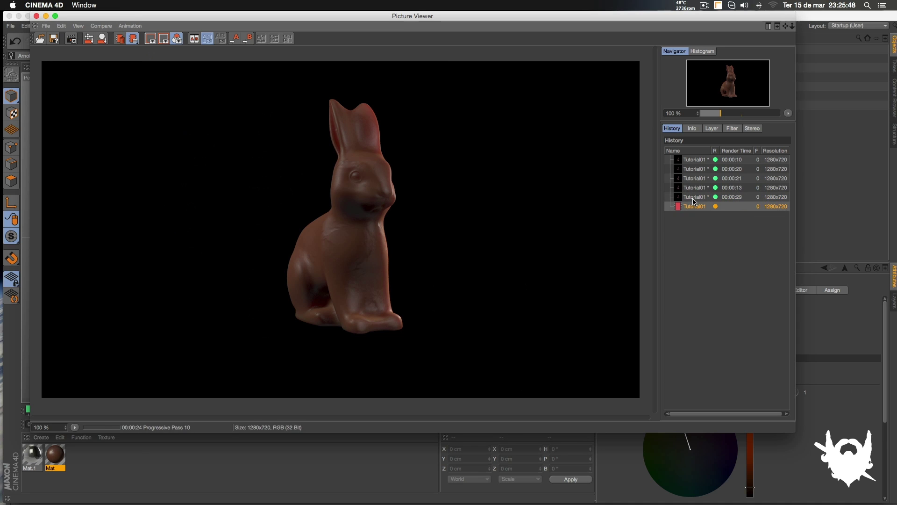
pyautogui.press('Up')
pyautogui.click(37, 17)
pyautogui.press('Return')
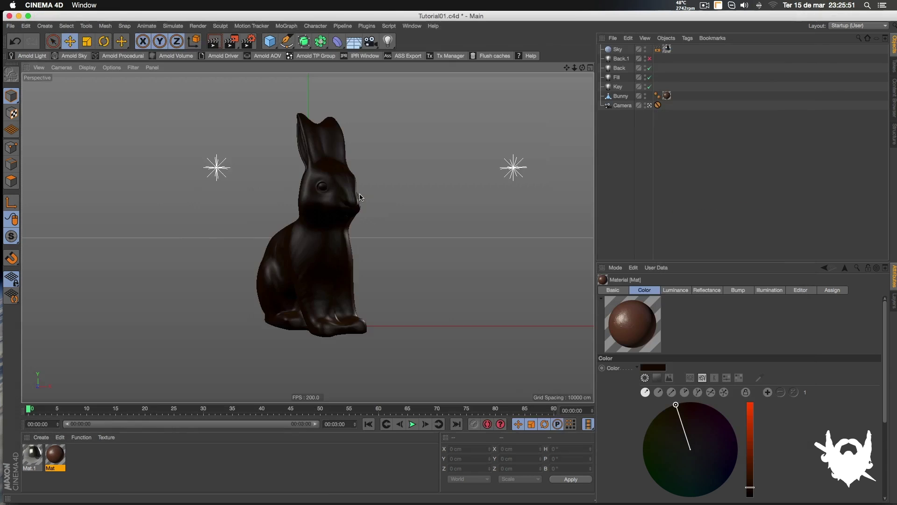
# - Set the chocolate bump noise's Global Scale to 400 %, save the project and widen the object list's name column
pyautogui.doubleClick(51, 464)
pyautogui.click(257, 136)
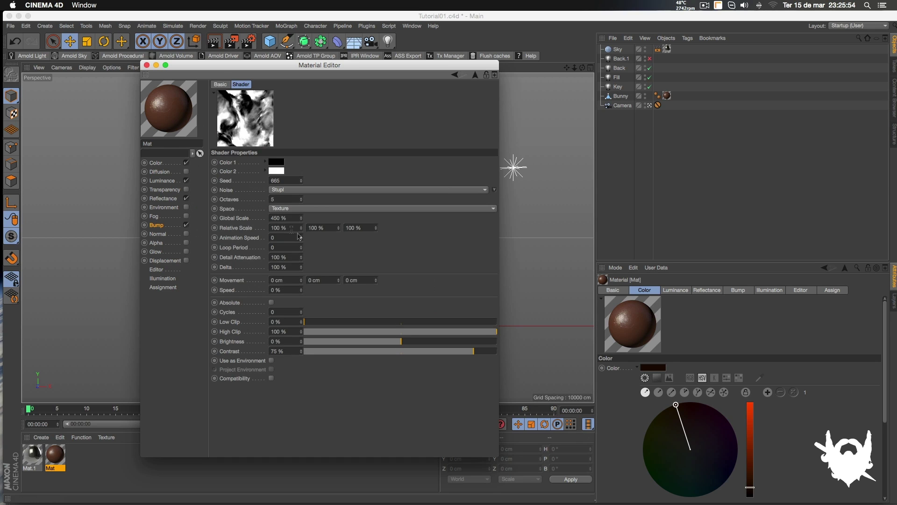
pyautogui.click(287, 219)
pyautogui.write('400')
pyautogui.press('Return')
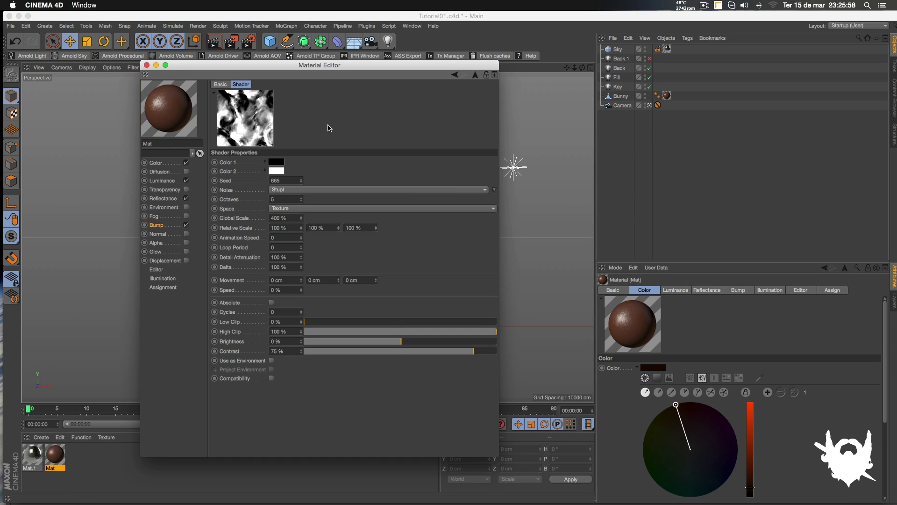
pyautogui.click(146, 65)
pyautogui.press('super+s')
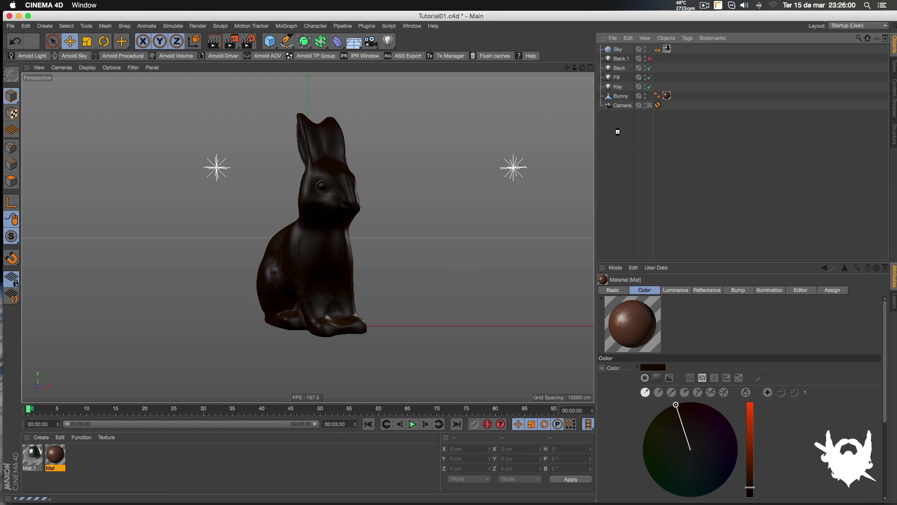
pyautogui.moveTo(653, 127); pyautogui.dragTo(682, 129)
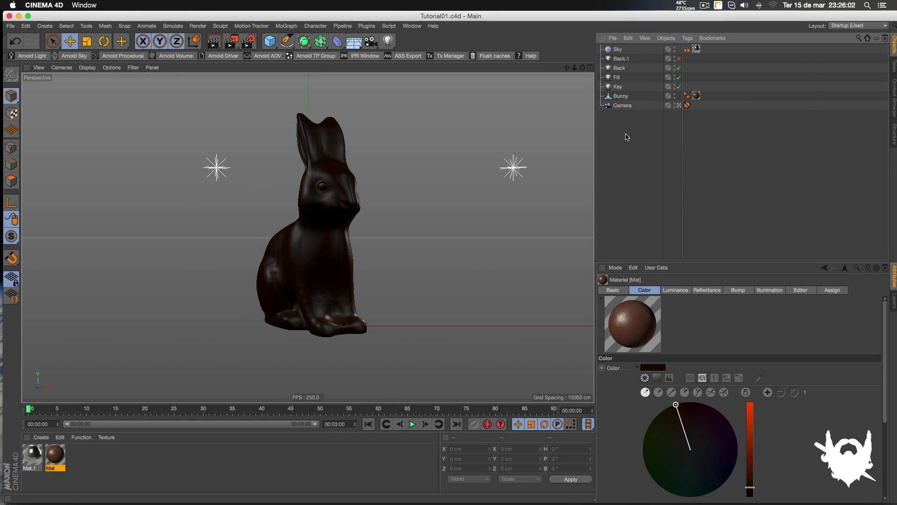
# - Render the saved scene to the Picture Viewer to check the bump, and stop the render
pyautogui.hotkey('shift', 'r')
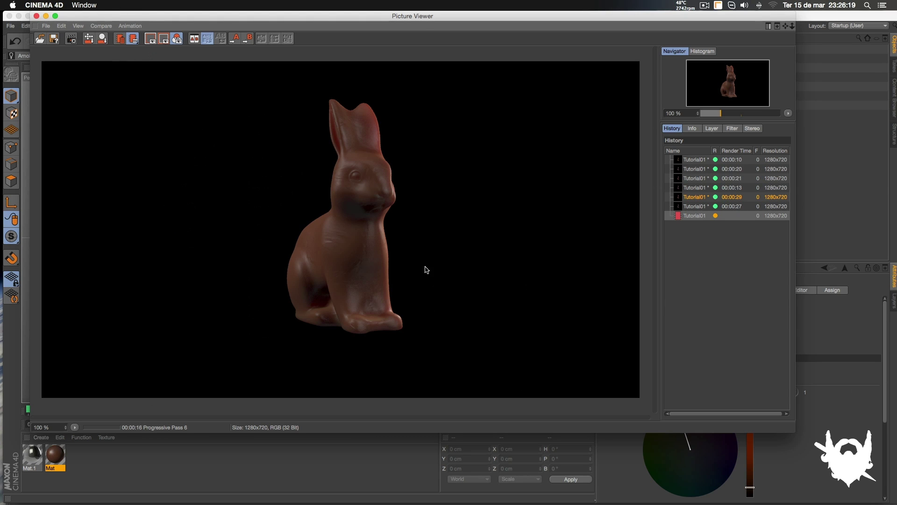
pyautogui.click(37, 17)
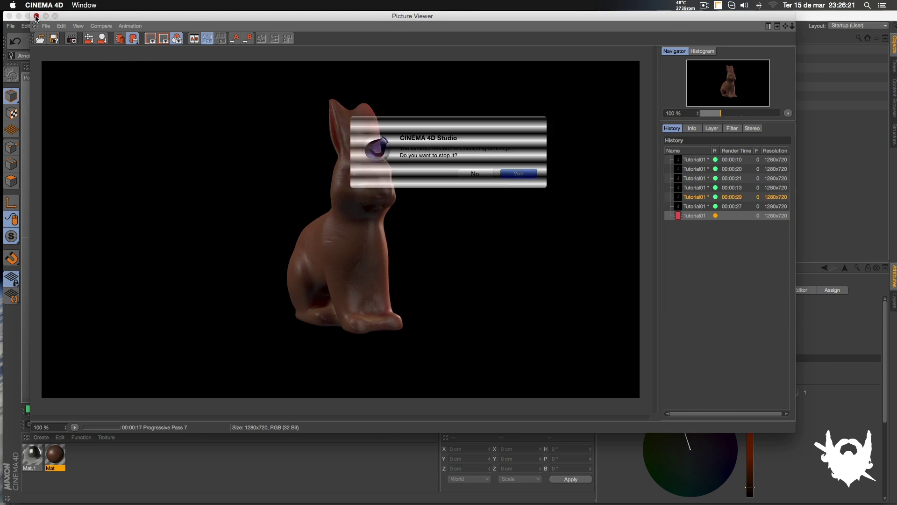
pyautogui.press('Return')
# - Add the Global Illumination effect to the render settings and reposition the settings window to reveal the scene's Sky object
pyautogui.press('super+b')
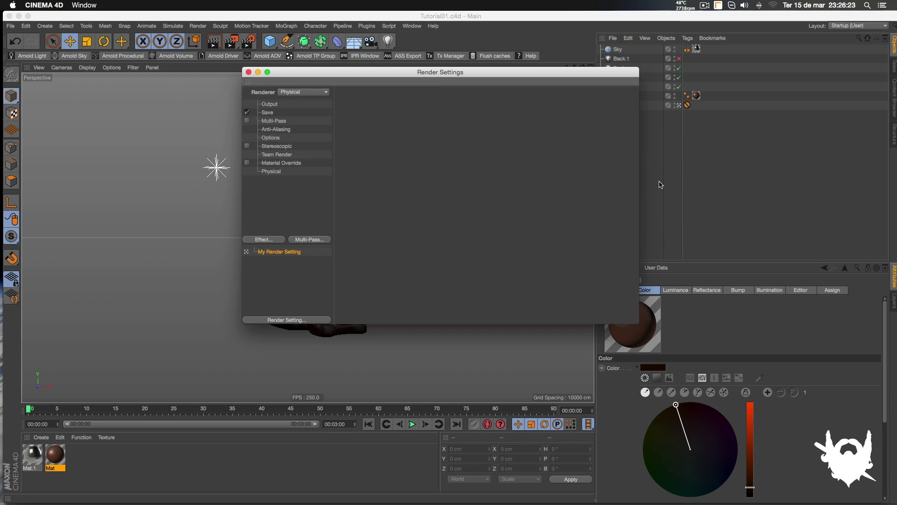
pyautogui.click(277, 241)
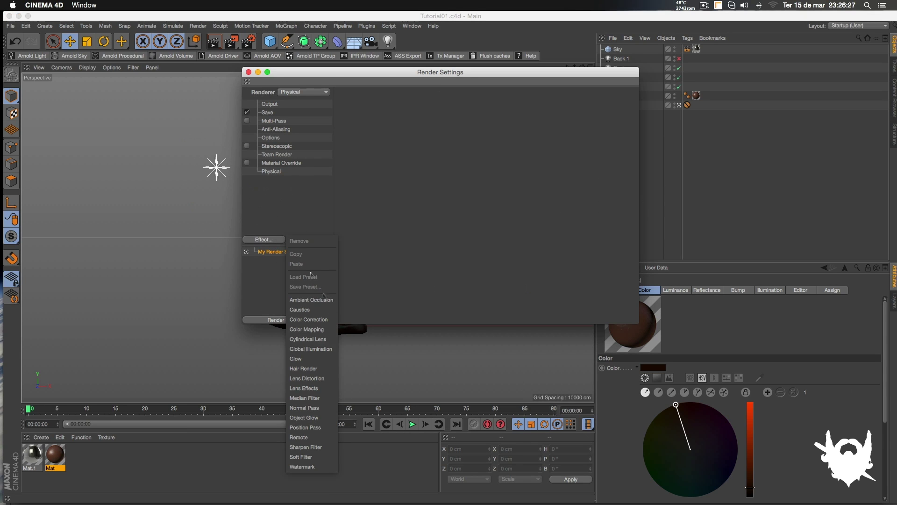
pyautogui.click(318, 349)
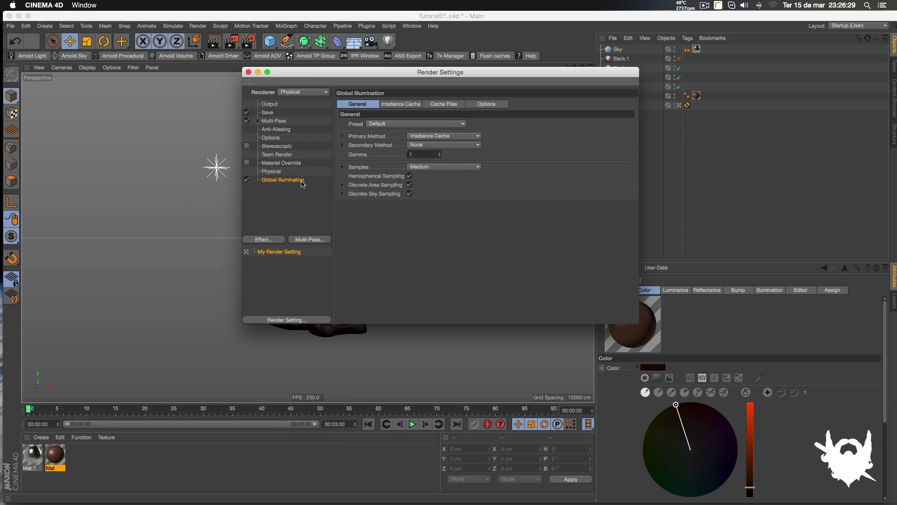
pyautogui.moveTo(352, 76); pyautogui.dragTo(240, 104)
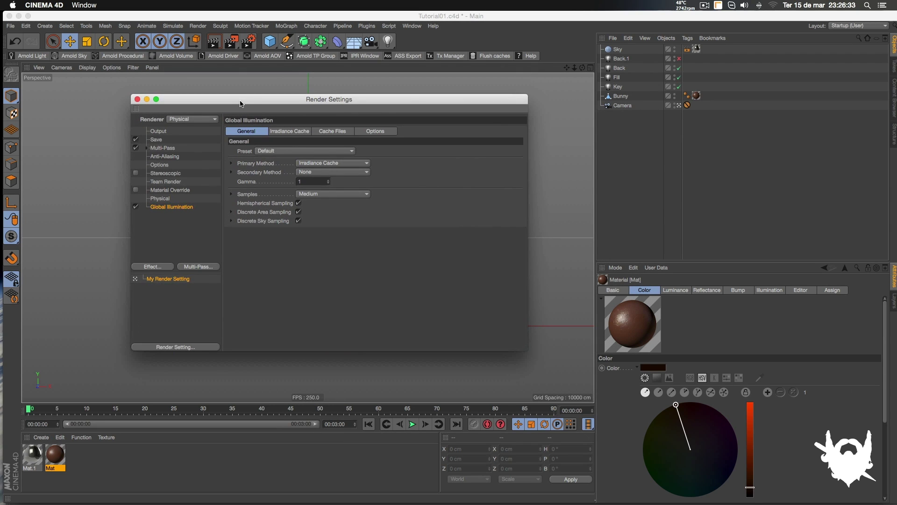
pyautogui.click(620, 49)
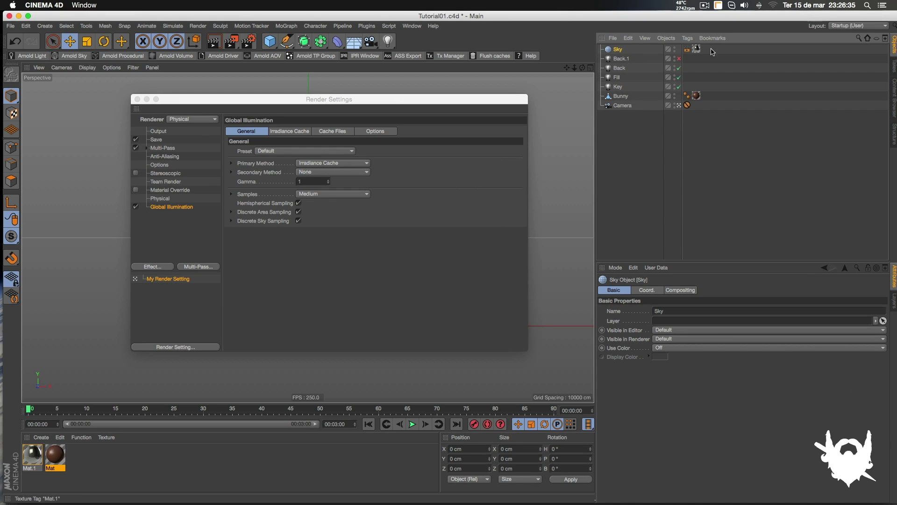
pyautogui.click(170, 242)
pyautogui.click(177, 210)
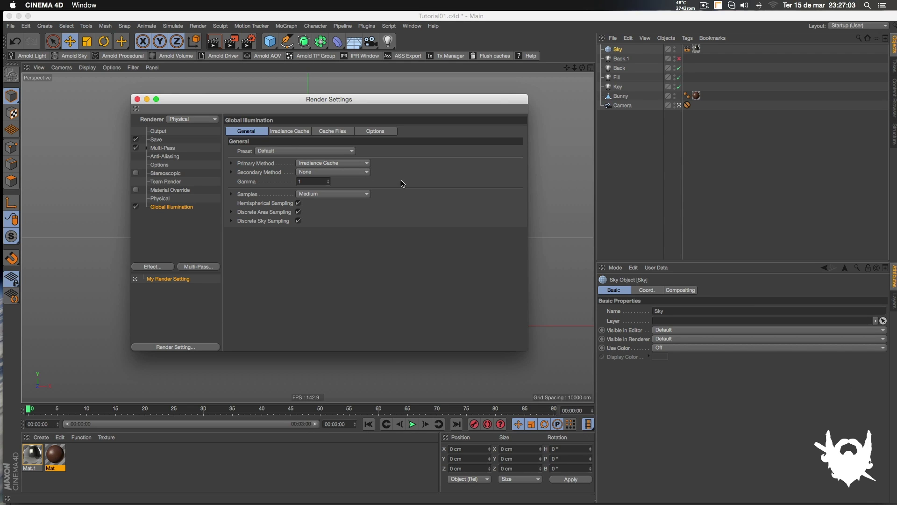
# - Set the Global Illumination preset to Interior - Preview and close the render settings
pyautogui.click(334, 172)
pyautogui.click(394, 173)
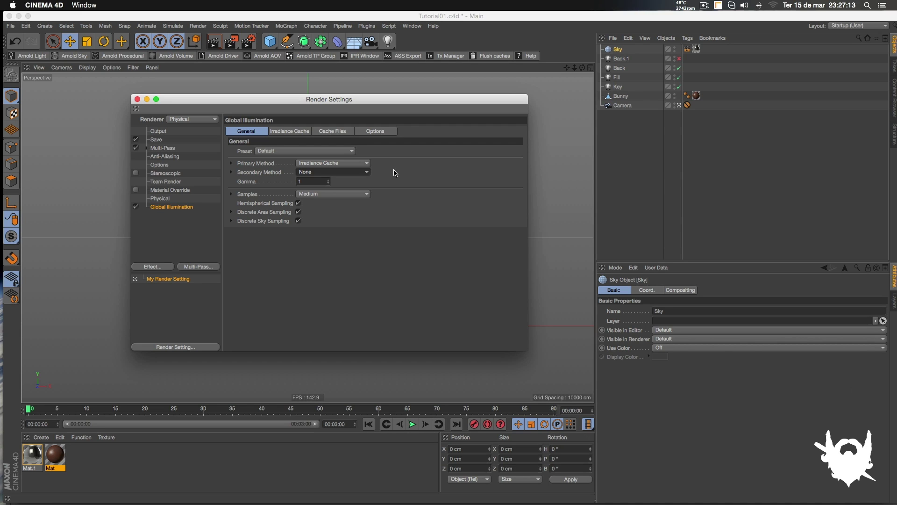
pyautogui.click(315, 155)
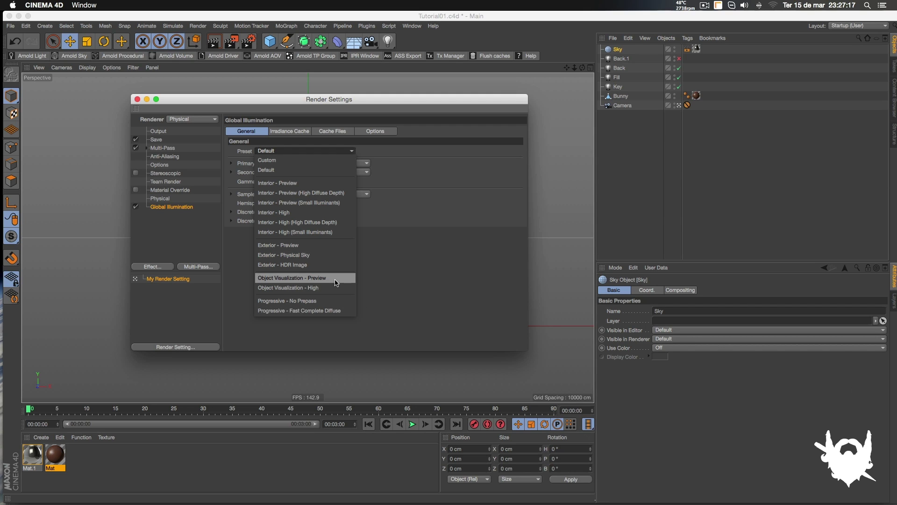
pyautogui.click(315, 183)
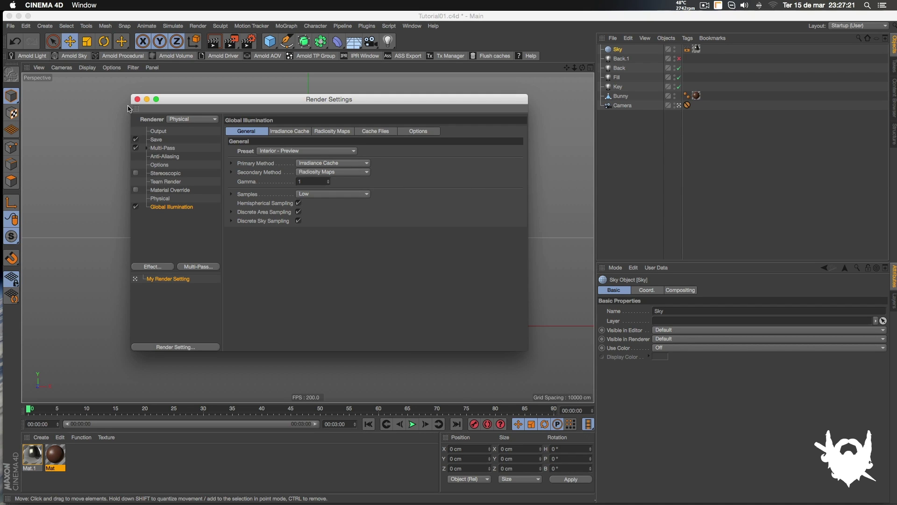
pyautogui.click(137, 99)
# - Render the scene with Global Illumination, compare it repeatedly with the previous render in the history, and stop the render
pyautogui.hotkey('shift', 'r')
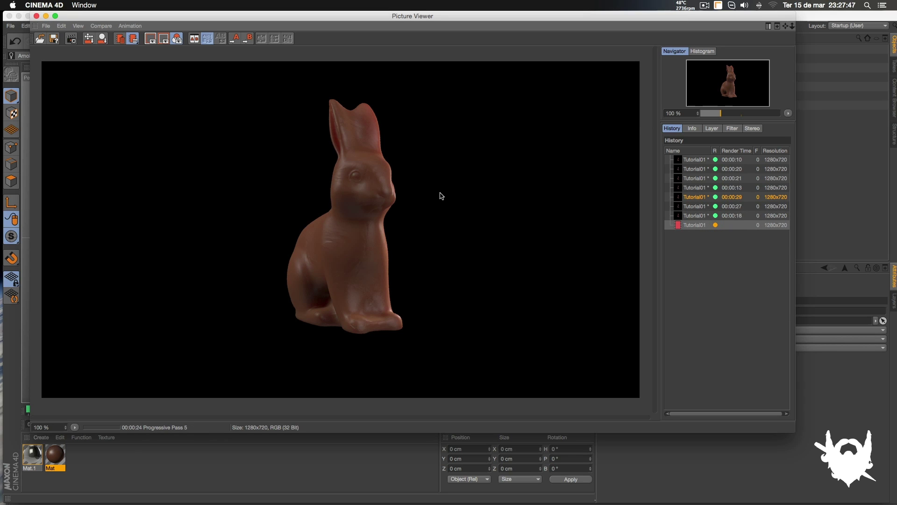
pyautogui.press('Up')
pyautogui.press('Down')
pyautogui.press('Up')
pyautogui.press('Down')
pyautogui.press('Up')
pyautogui.press('Down')
pyautogui.press('Up')
pyautogui.press('Down')
pyautogui.press('Up')
pyautogui.press('Down')
pyautogui.press('Up')
pyautogui.press('Down')
pyautogui.press('Up')
pyautogui.press('Down')
pyautogui.click(36, 18)
pyautogui.click(519, 174)
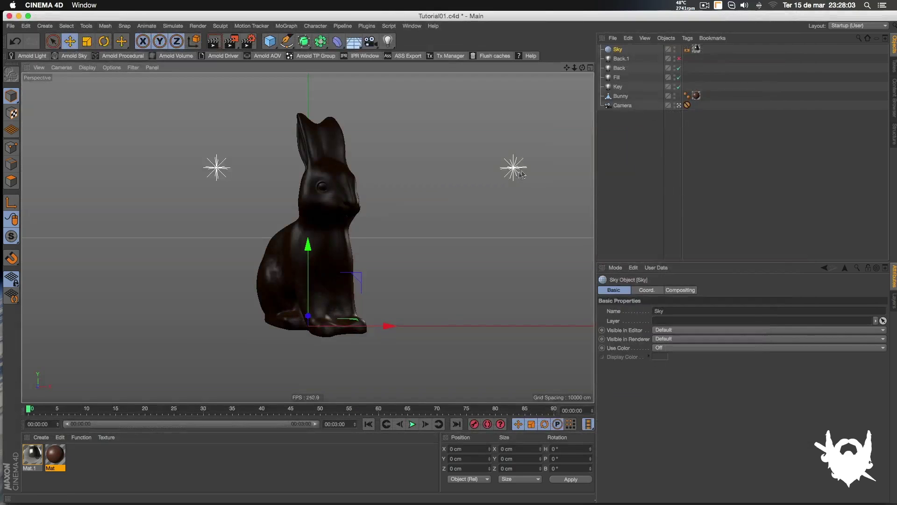
# - Save the project, add a Disc beneath the bunny and enlarge its outer radius into a wide floor spanning most of the view
pyautogui.click(628, 152)
pyautogui.press('super+s')
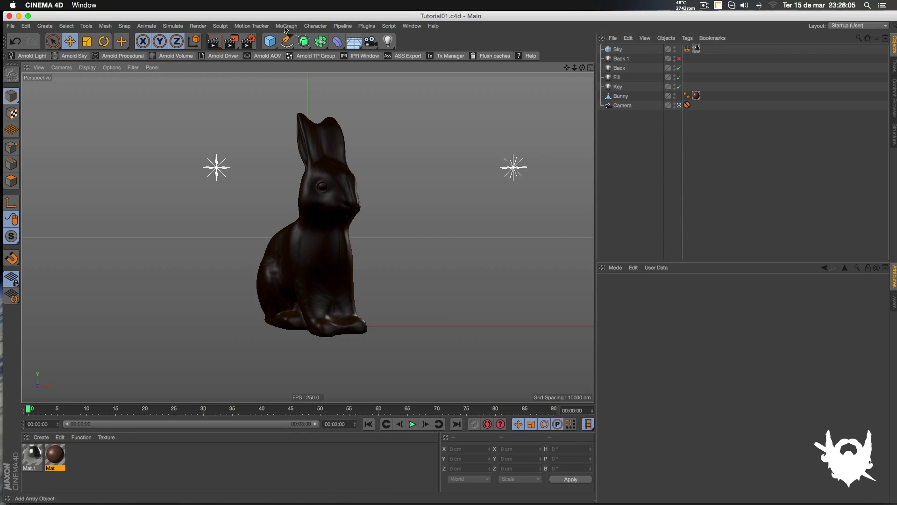
pyautogui.moveTo(272, 43); pyautogui.dragTo(301, 117)
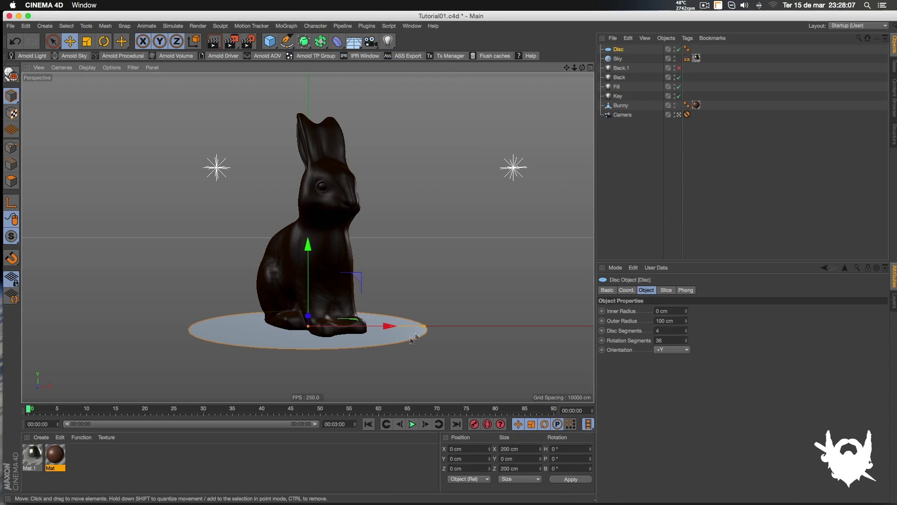
pyautogui.moveTo(425, 326); pyautogui.dragTo(562, 323)
pyautogui.click(679, 174)
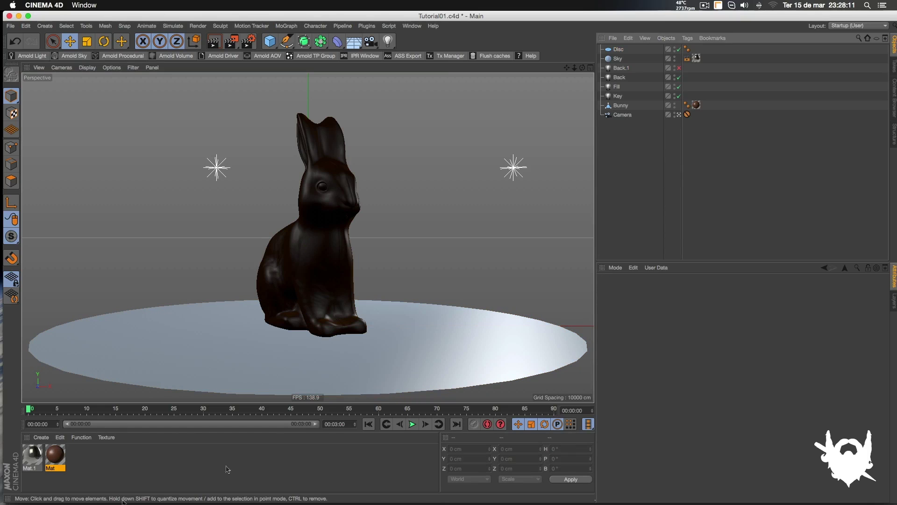
# - Add a Background object to the scene, create a new material and open it for editing
pyautogui.moveTo(354, 42); pyautogui.dragTo(395, 121)
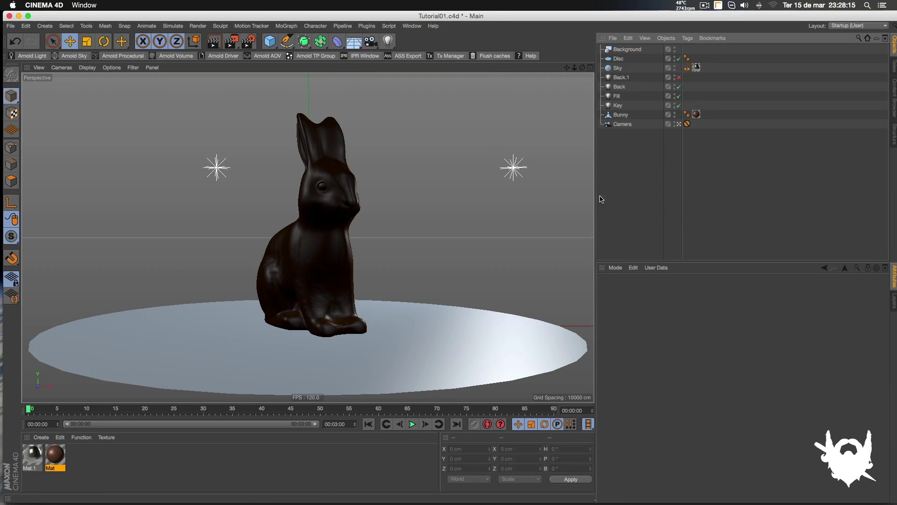
pyautogui.doubleClick(88, 476)
pyautogui.doubleClick(32, 456)
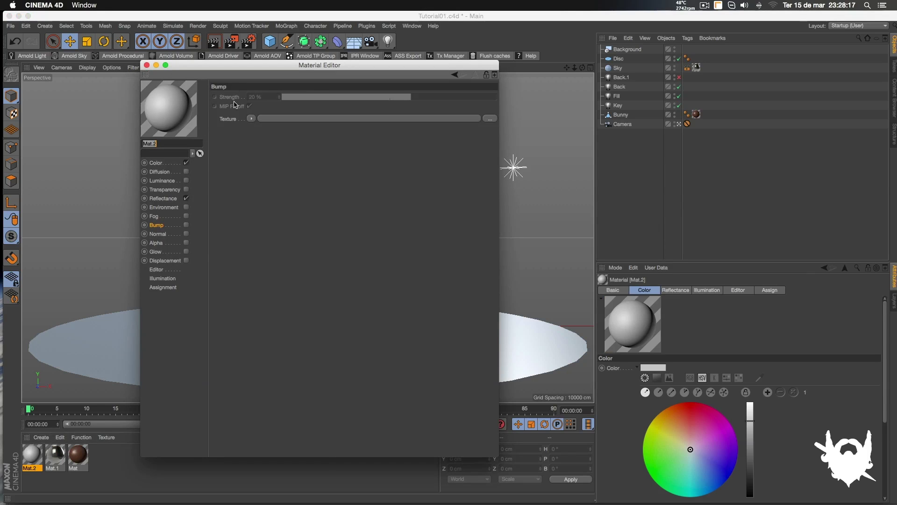
# - Make the new material luminance-only by disabling Color and Reflectance, set the luminance colour's value to 50 % and close the editor
pyautogui.click(186, 181)
pyautogui.click(186, 198)
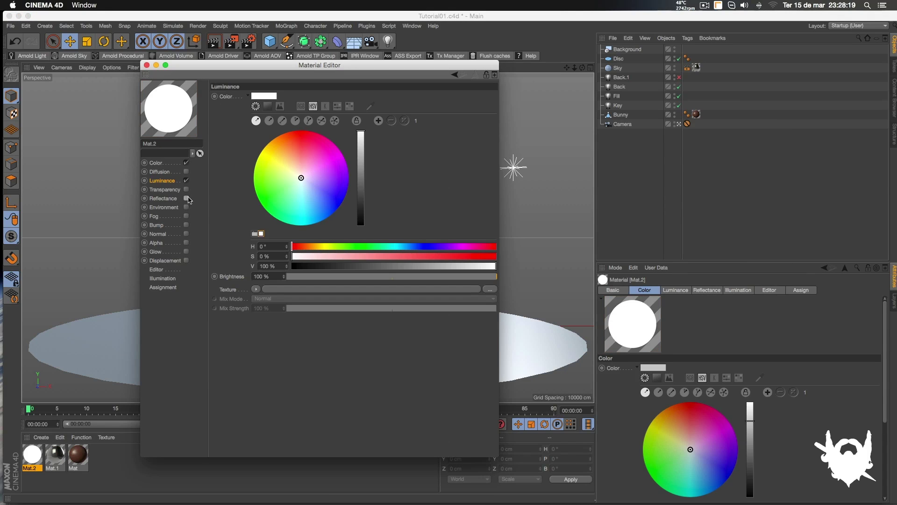
pyautogui.click(186, 162)
pyautogui.click(279, 267)
pyautogui.write('50')
pyautogui.press('Return')
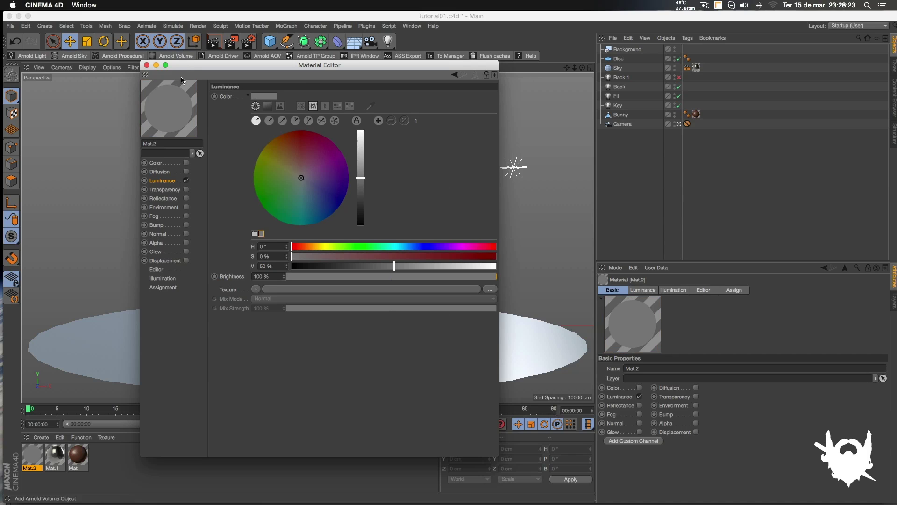
pyautogui.click(146, 66)
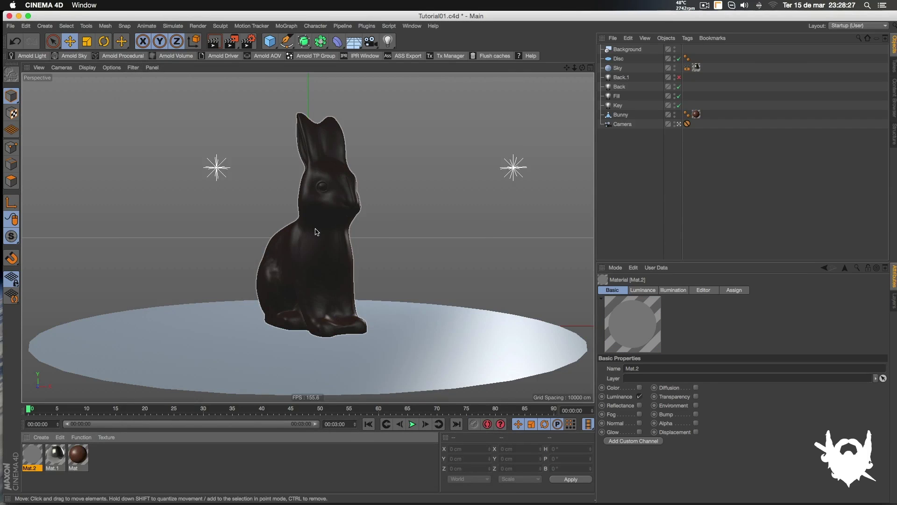
# - Apply the grey luminance material to the Disc and Background objects, and test-render the scene before stopping the render
pyautogui.moveTo(33, 456)
pyautogui.mouseDown()
pyautogui.moveTo(550, 180)
pyautogui.moveTo(636, 49)
pyautogui.moveTo(696, 58)
pyautogui.mouseUp()
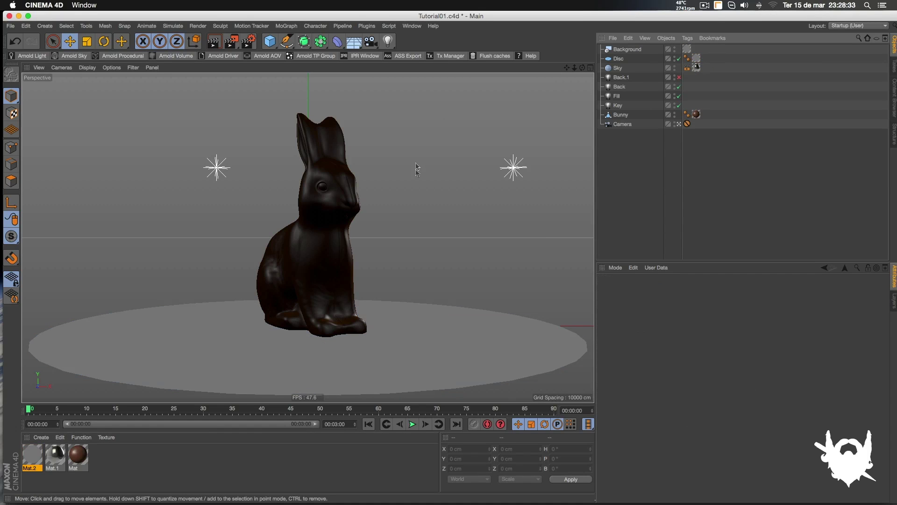
pyautogui.hotkey('shift', 'r')
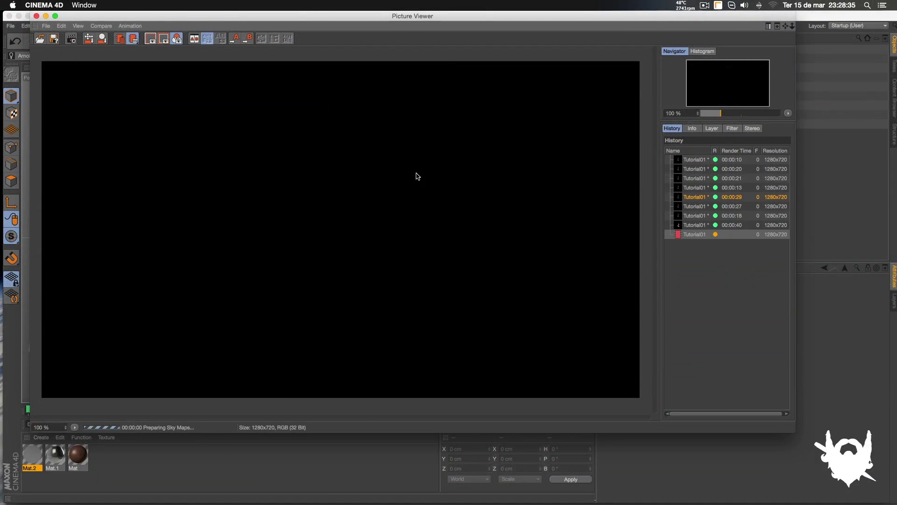
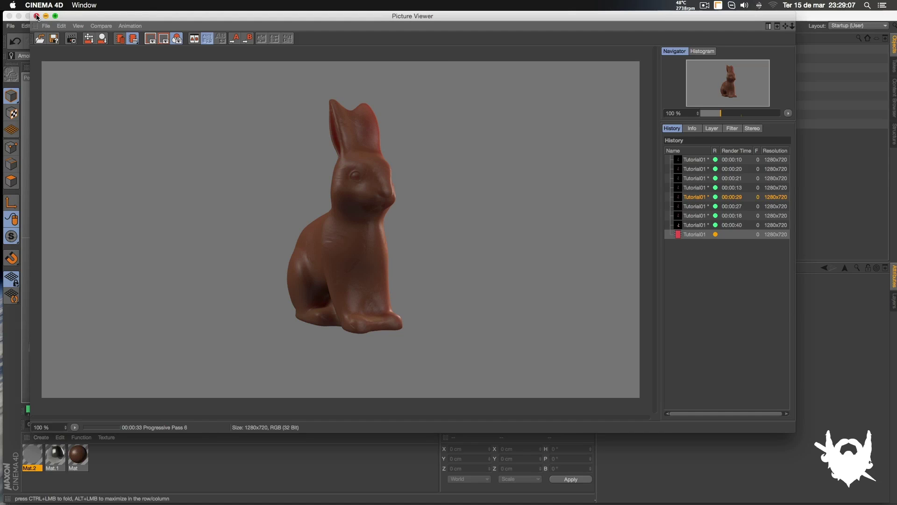
pyautogui.click(37, 17)
pyautogui.click(521, 173)
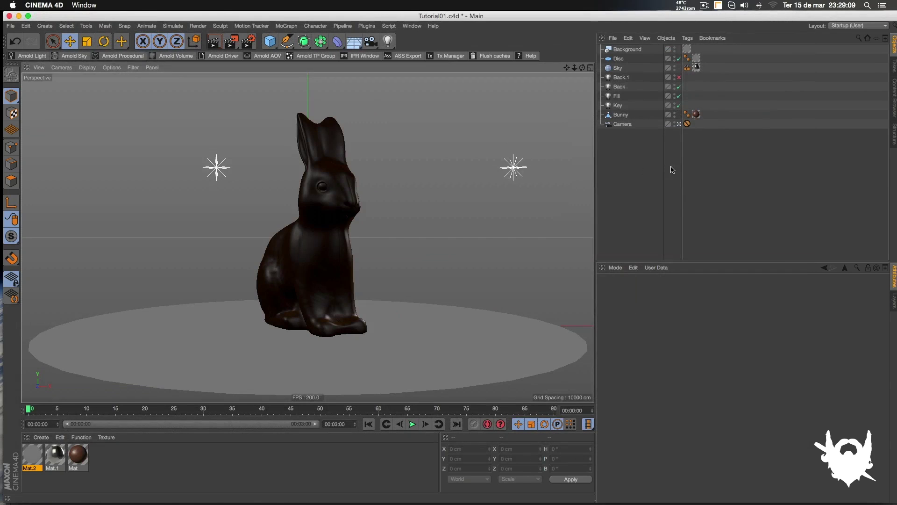
# - Set the Subsurface Scattering path length of the chocolate material to 0.2 cm, save the project and close the material editor
pyautogui.doubleClick(78, 455)
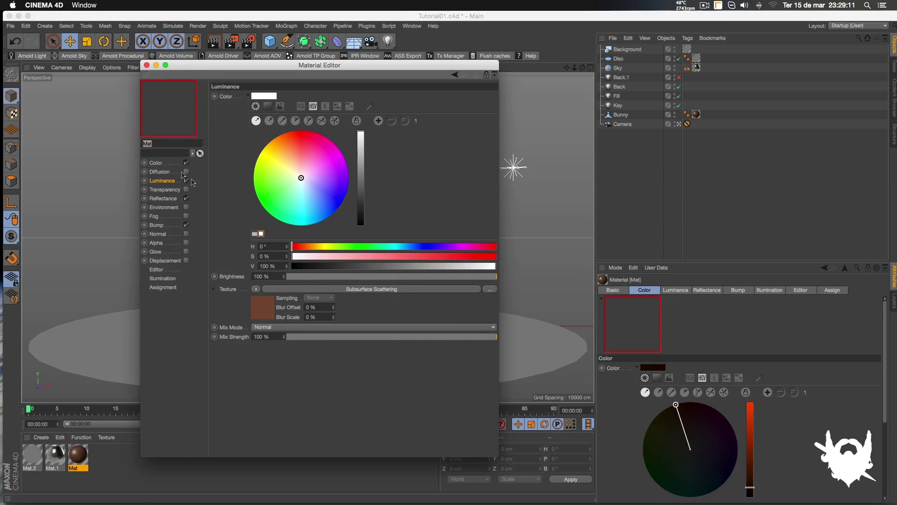
pyautogui.click(264, 306)
pyautogui.click(280, 377)
pyautogui.write('0.2')
pyautogui.press('Return')
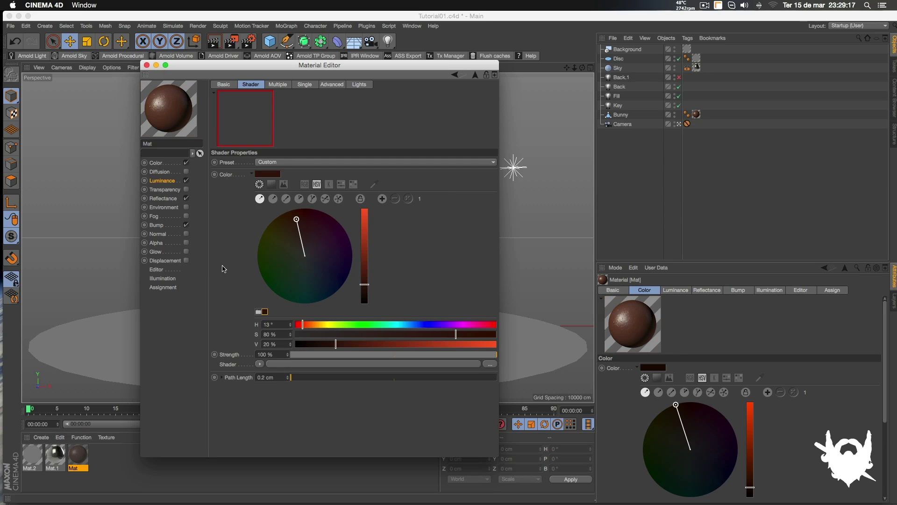
pyautogui.press('super+s')
pyautogui.click(146, 65)
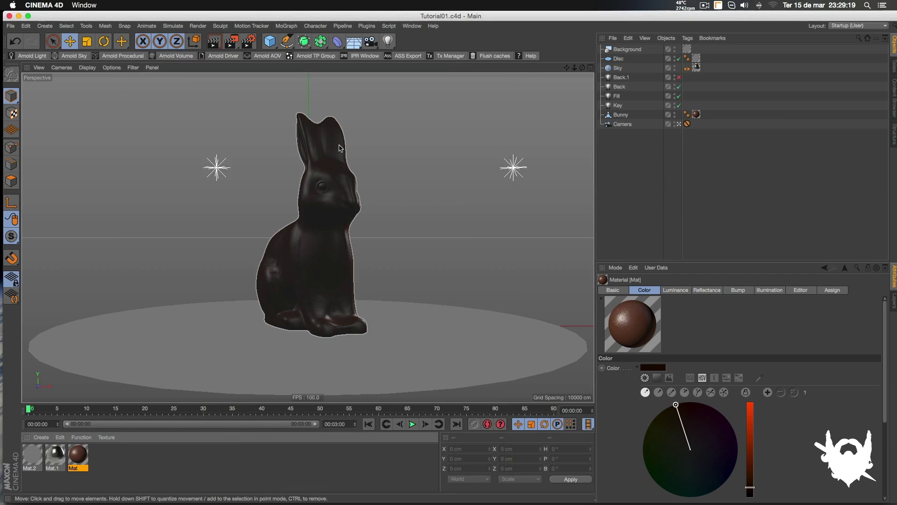
# - Render the bunny with the shorter scattering path length, compare it repeatedly with the previous render in the history, and stop the render
pyautogui.hotkey('shift', 'r')
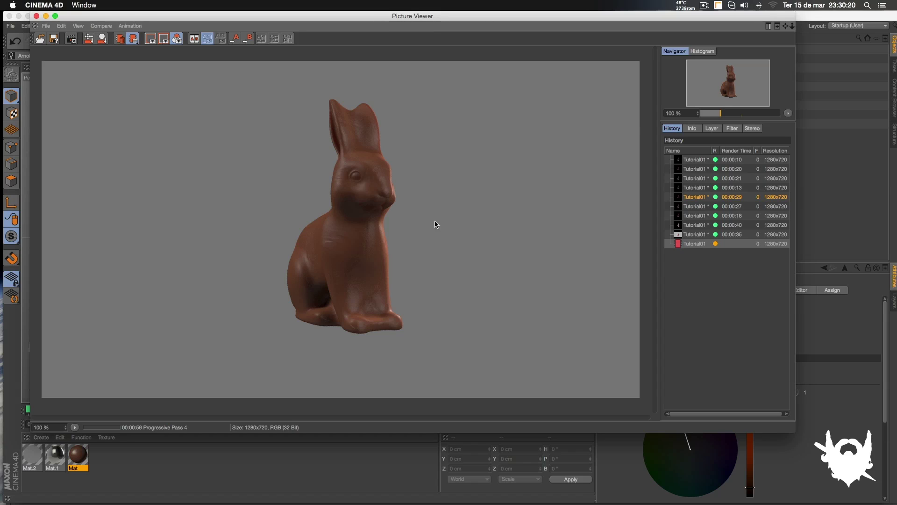
pyautogui.press('Up')
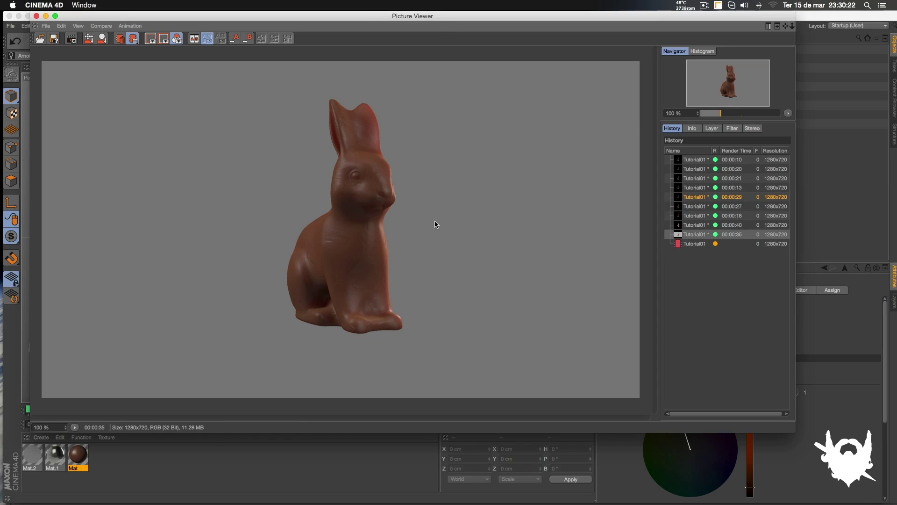
pyautogui.press('Down')
pyautogui.press('Up')
pyautogui.press('Down')
pyautogui.press('Up')
pyautogui.press('Down')
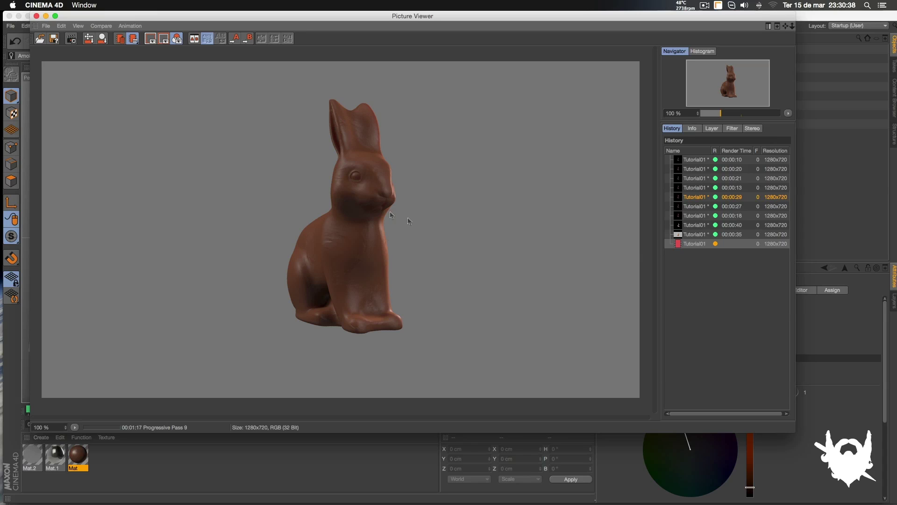
pyautogui.click(36, 16)
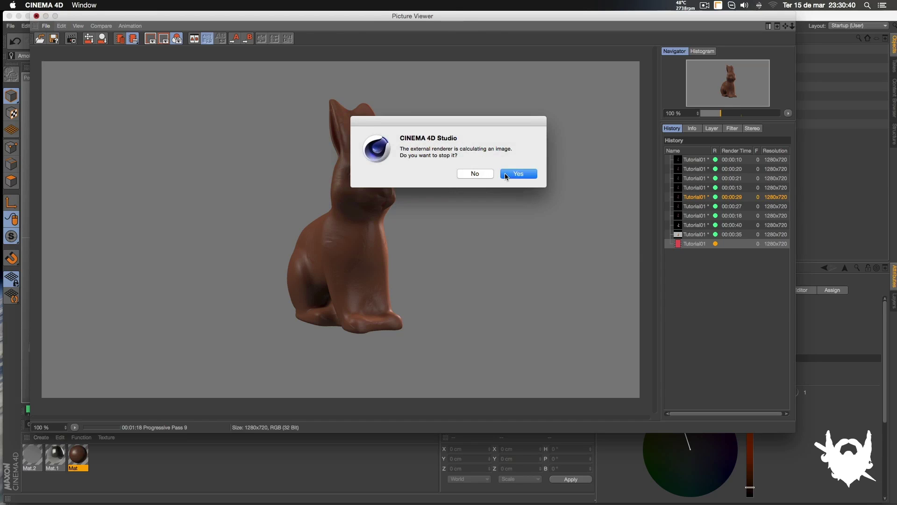
pyautogui.click(507, 175)
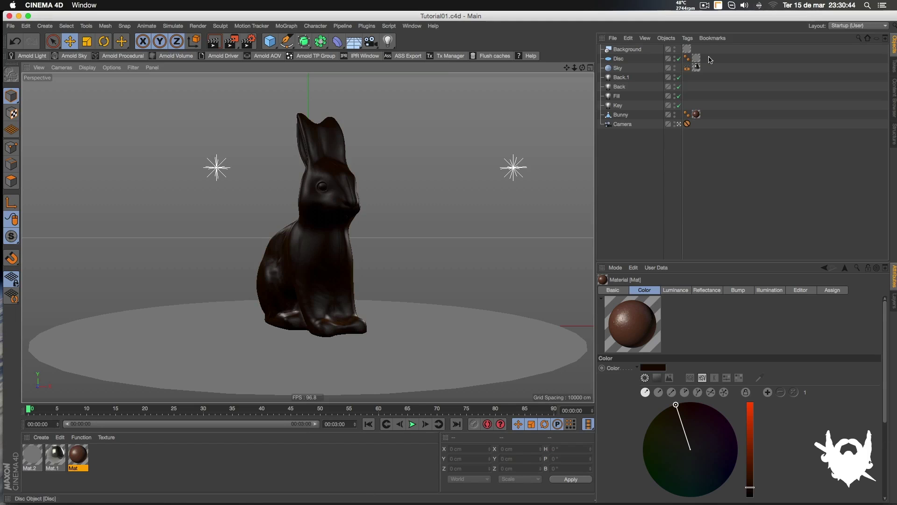
# - Enable the Back.1 light, move it farther from the bunny along X to about -184 cm, and save the project
pyautogui.click(621, 77)
pyautogui.moveTo(281, 170); pyautogui.dragTo(249, 170)
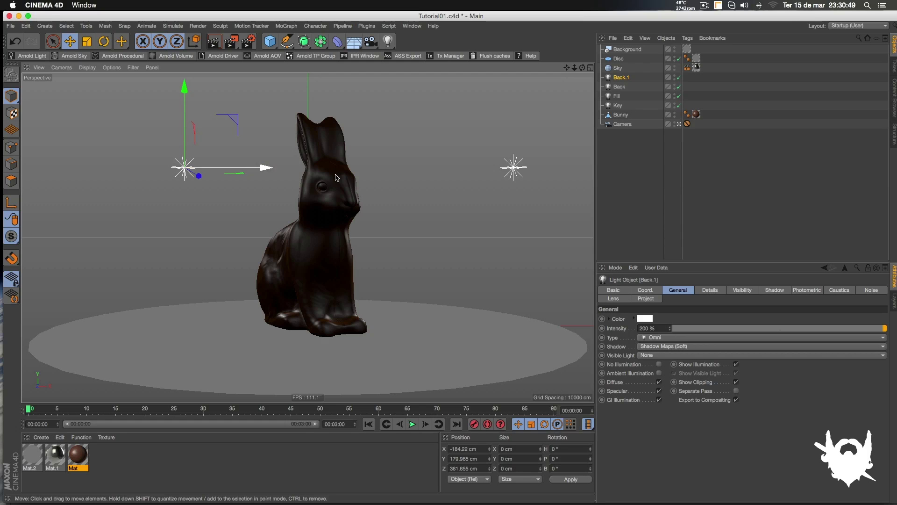
pyautogui.click(623, 162)
pyautogui.press('super+s')
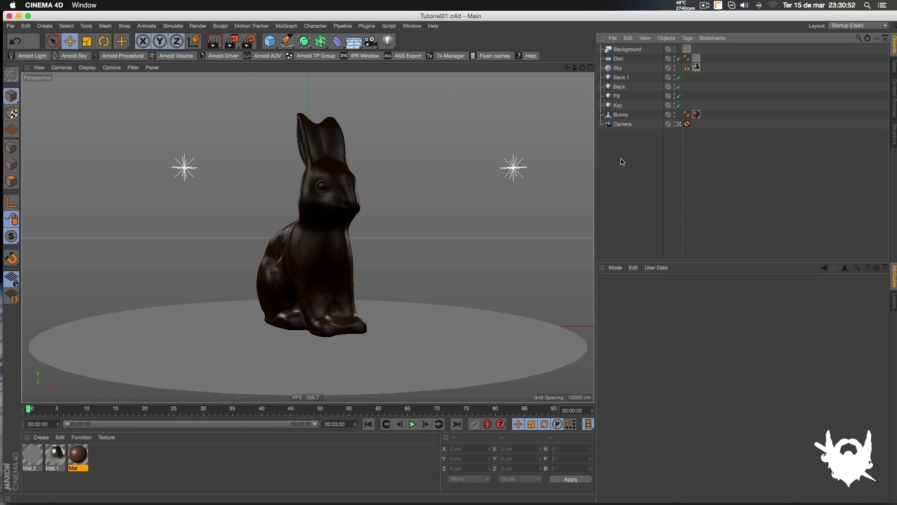
# - Render the bunny with the repositioned Back.1 light, stop the render, and hide the Bunny object
pyautogui.hotkey('shift', 'r')
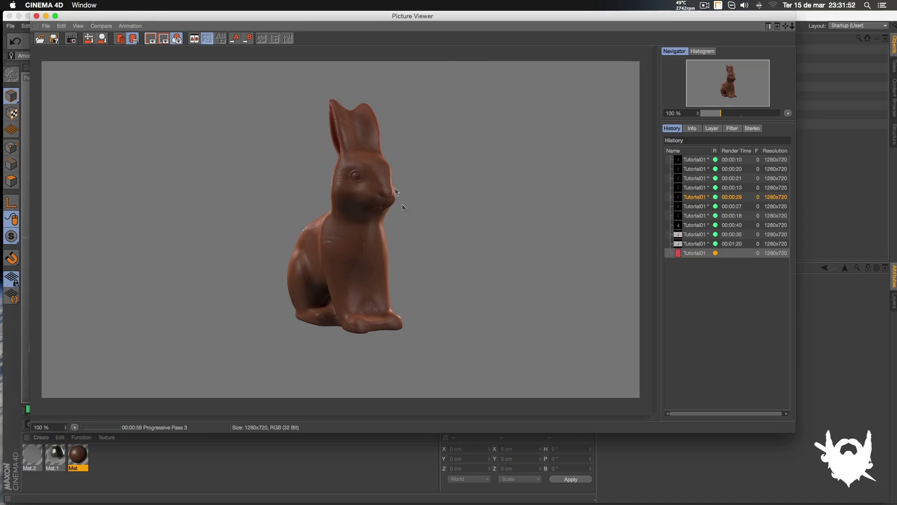
pyautogui.click(36, 16)
pyautogui.click(517, 172)
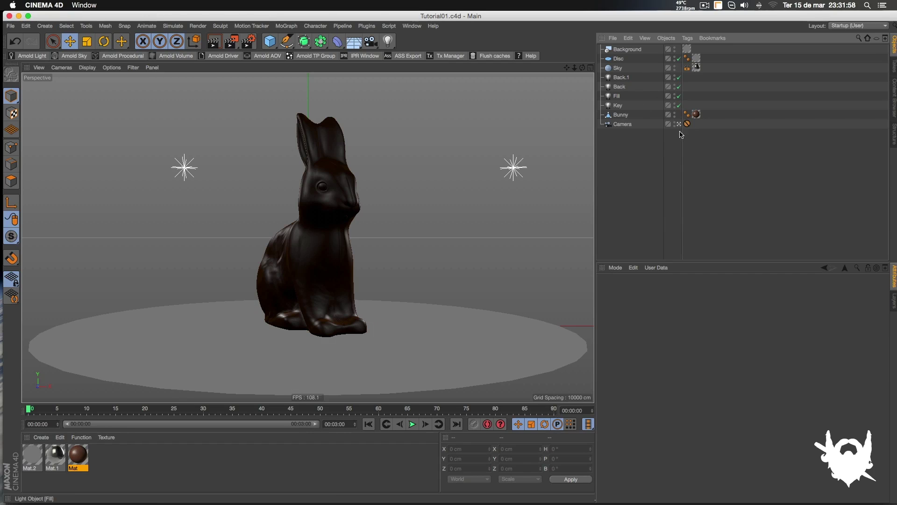
pyautogui.click(674, 113)
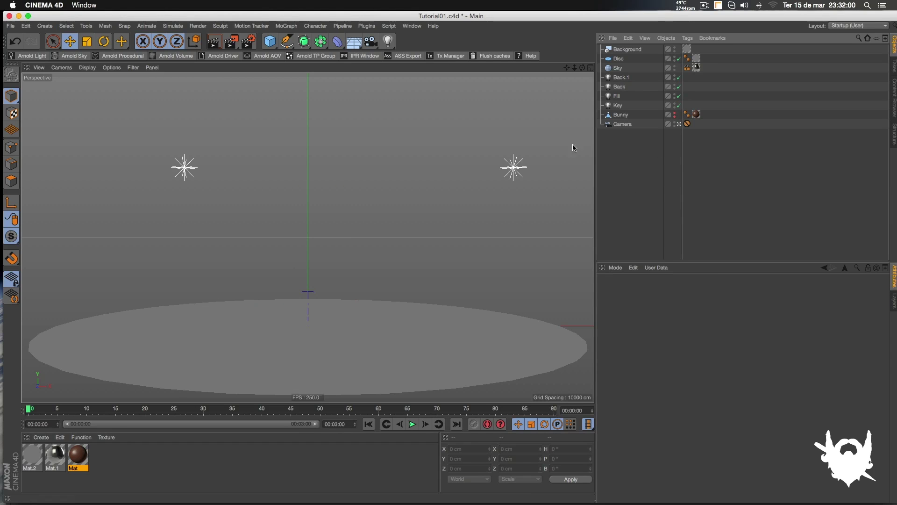
# - Add a Sphere, raise it above the disc to about 72 cm in Y, and apply the chocolate material
pyautogui.moveTo(270, 41); pyautogui.dragTo(447, 75)
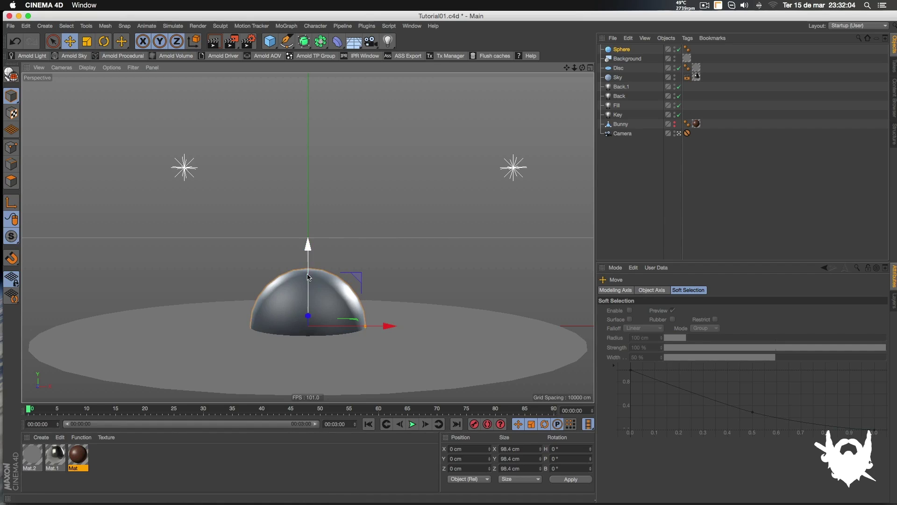
pyautogui.moveTo(308, 277); pyautogui.dragTo(309, 203)
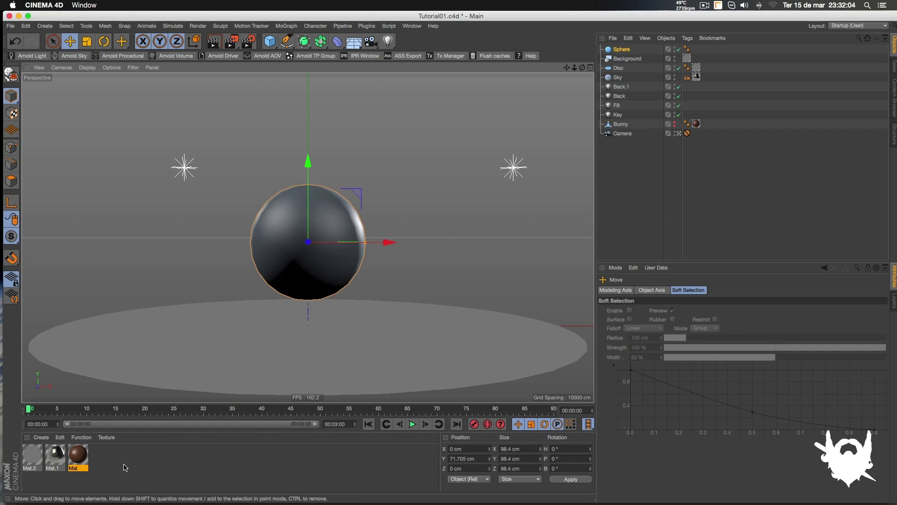
pyautogui.moveTo(78, 455); pyautogui.dragTo(276, 217)
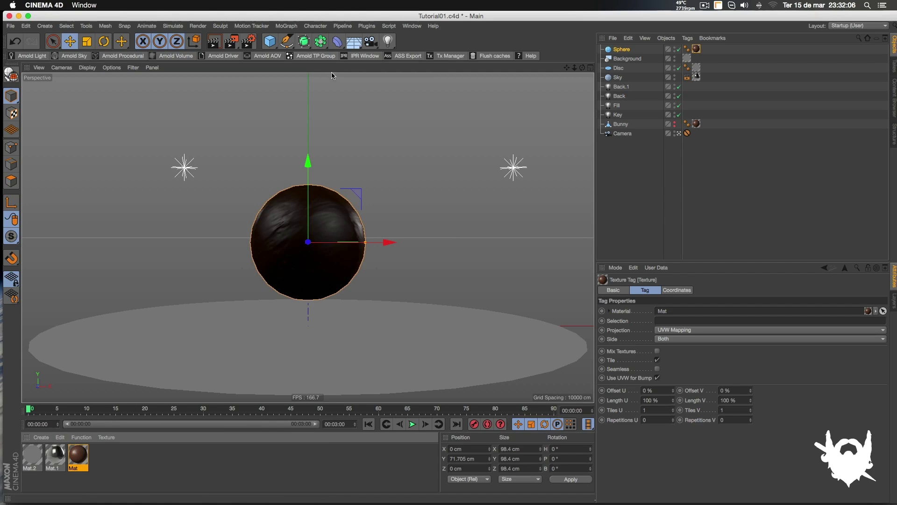
# - Render the chocolate sphere in the viewport to judge the material, and delete the sphere
pyautogui.press('super+r')
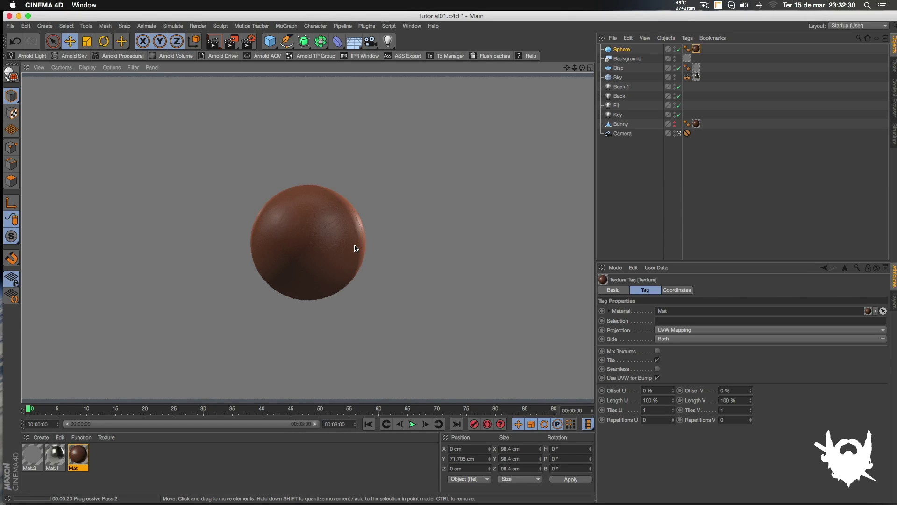
pyautogui.click(634, 175)
pyautogui.click(625, 50)
pyautogui.press('Delete')
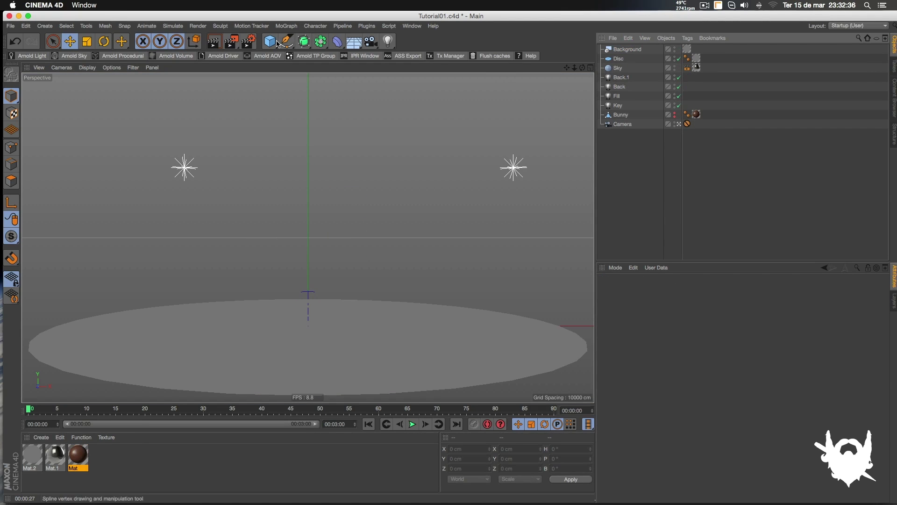
# - Add a Platonic object, raise it to about 95 cm in Y, rotate it about 22° in heading and pitch, and apply the chocolate material
pyautogui.moveTo(271, 42); pyautogui.dragTo(307, 59)
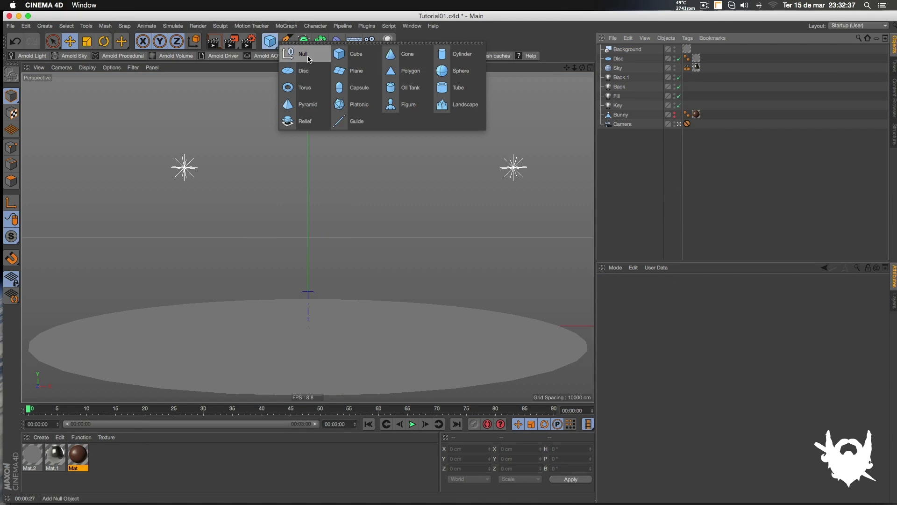
pyautogui.click(357, 107)
pyautogui.moveTo(309, 281); pyautogui.dragTo(438, 185)
pyautogui.press('t')
pyautogui.press('e')
pyautogui.press('r')
pyautogui.press('e')
pyautogui.moveTo(87, 449); pyautogui.dragTo(299, 205)
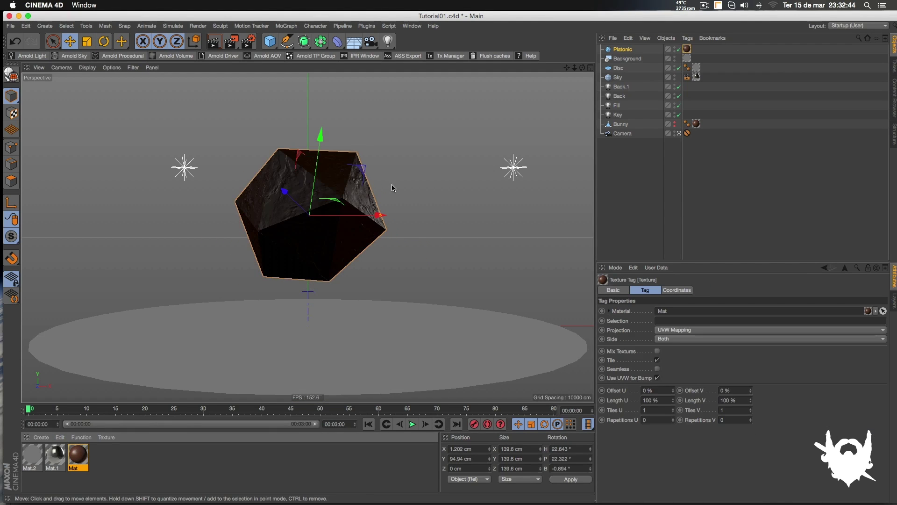
# - Render the chocolate Platonic object in the viewport to judge the material, and delete the object
pyautogui.press('super+r')
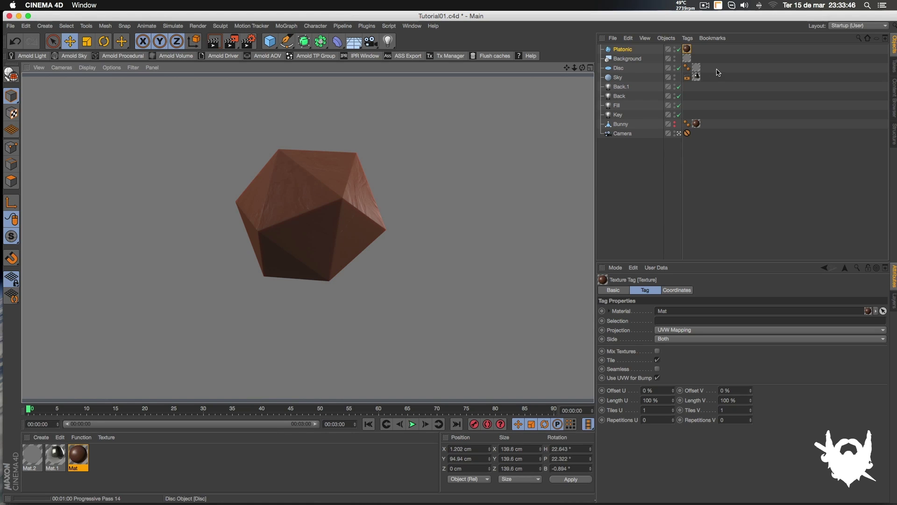
pyautogui.click(744, 76)
pyautogui.click(626, 50)
pyautogui.press('Delete')
# - Copy the Sirigueijo model from space-jam-lola-bunny.c4d and paste it with its material into Tutorial01.c4d
pyautogui.click(412, 25)
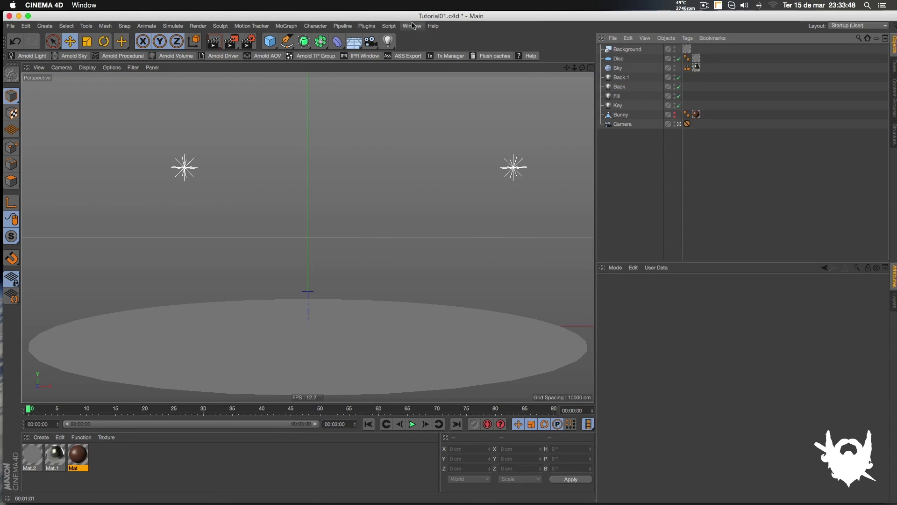
pyautogui.click(451, 316)
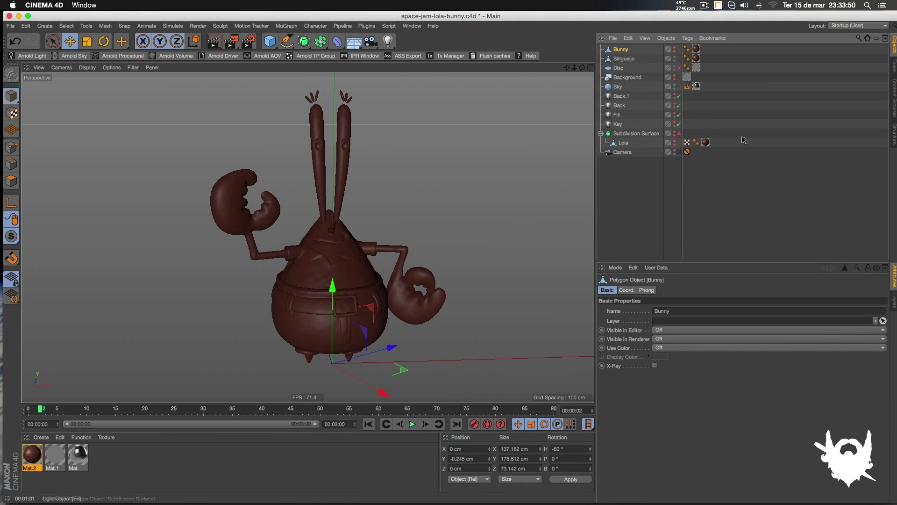
pyautogui.click(625, 58)
pyautogui.click(413, 26)
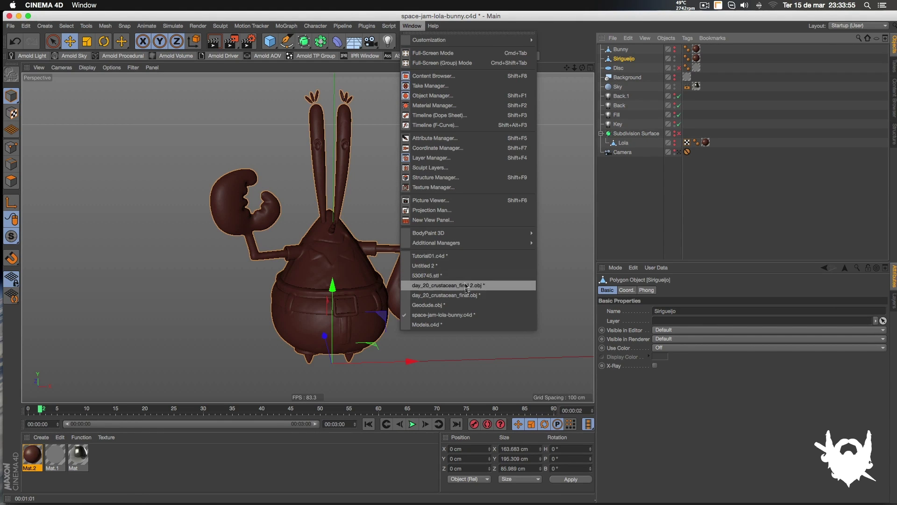
pyautogui.click(463, 256)
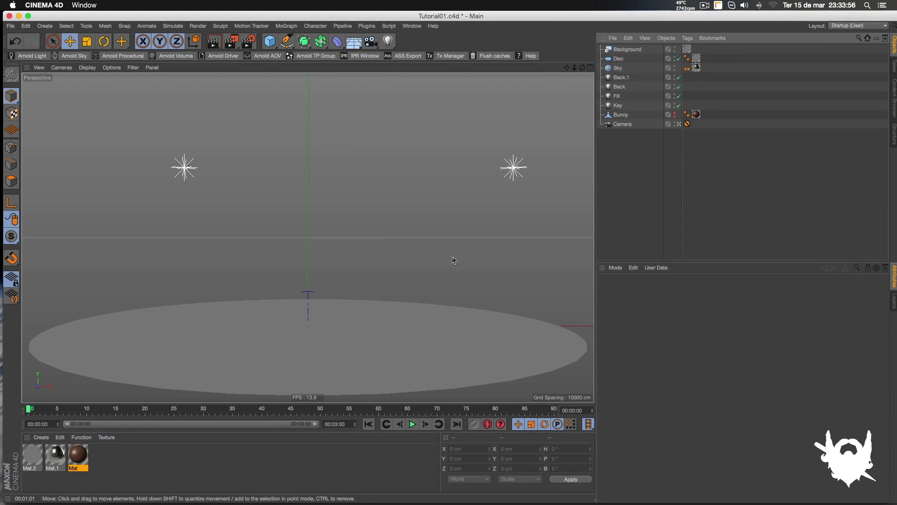
pyautogui.click(753, 134)
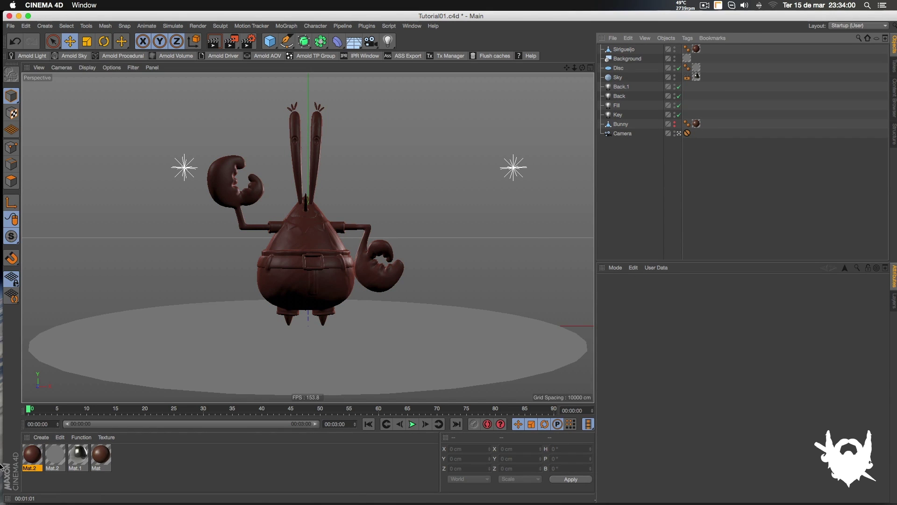
# - Delete the brown Mat.2 material imported with the crab model and apply the chocolate material Mat to Sirigueijo
pyautogui.press('Delete')
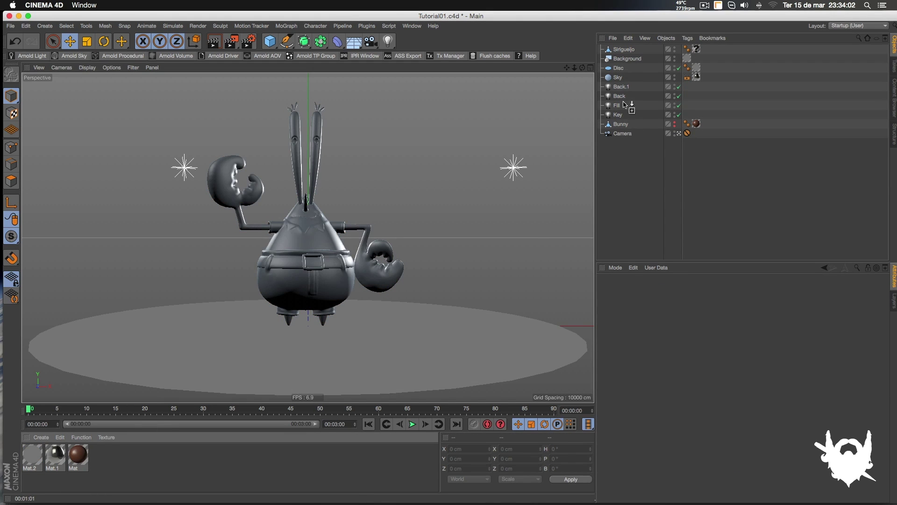
pyautogui.moveTo(691, 50); pyautogui.dragTo(696, 49)
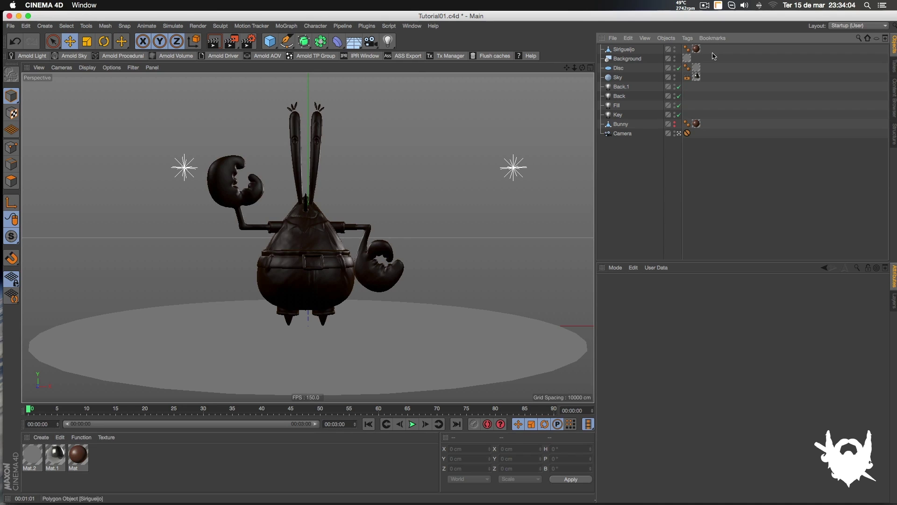
pyautogui.click(331, 252)
pyautogui.click(649, 189)
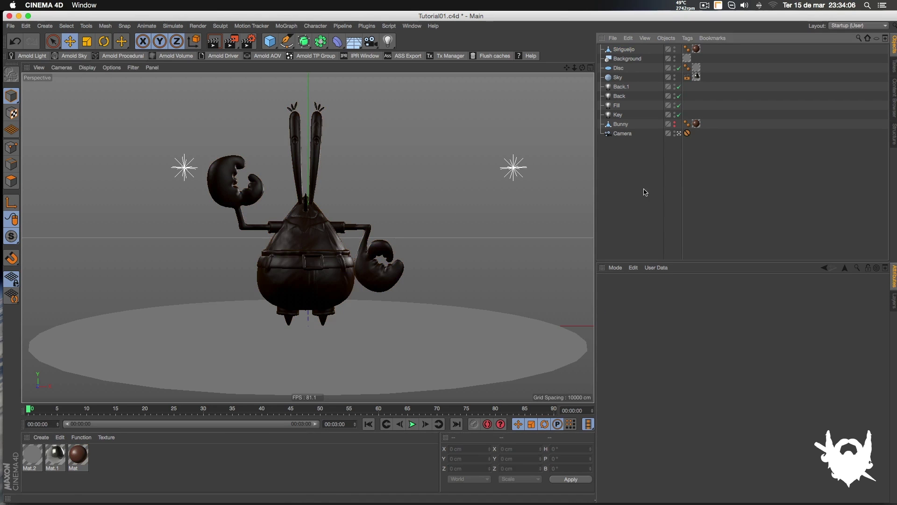
# - Render the chocolate Sirigueijo model in the Picture Viewer to judge the material, and close the viewer
pyautogui.hotkey('shift', 'r')
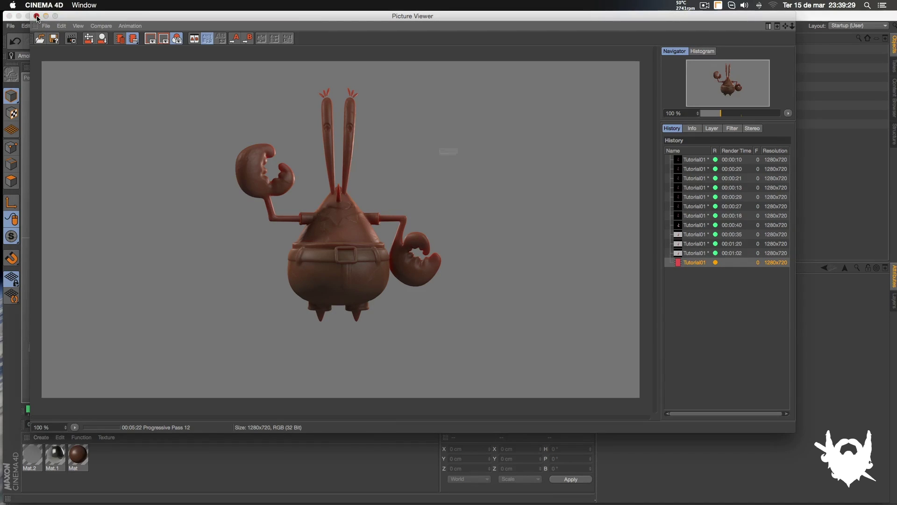
pyautogui.click(36, 16)
pyautogui.click(519, 174)
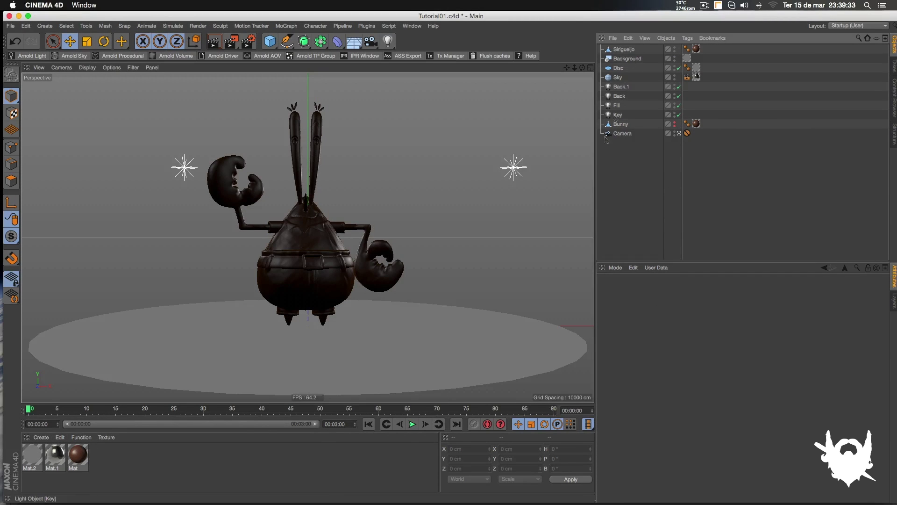
# - Examine the Multiple Diffuse sampling settings of the subsurface scattering shader in the Mat material's luminance channel, and close the editor
pyautogui.click(79, 457)
pyautogui.doubleClick(80, 457)
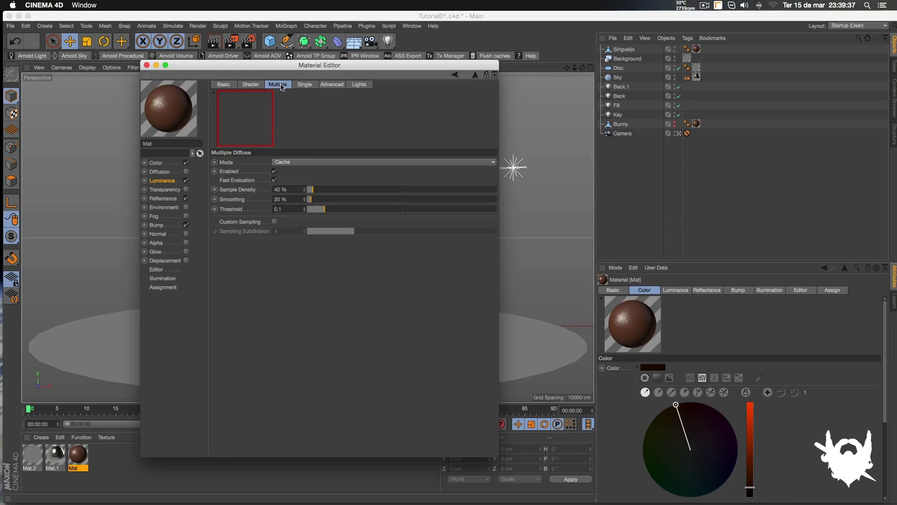
pyautogui.click(292, 190)
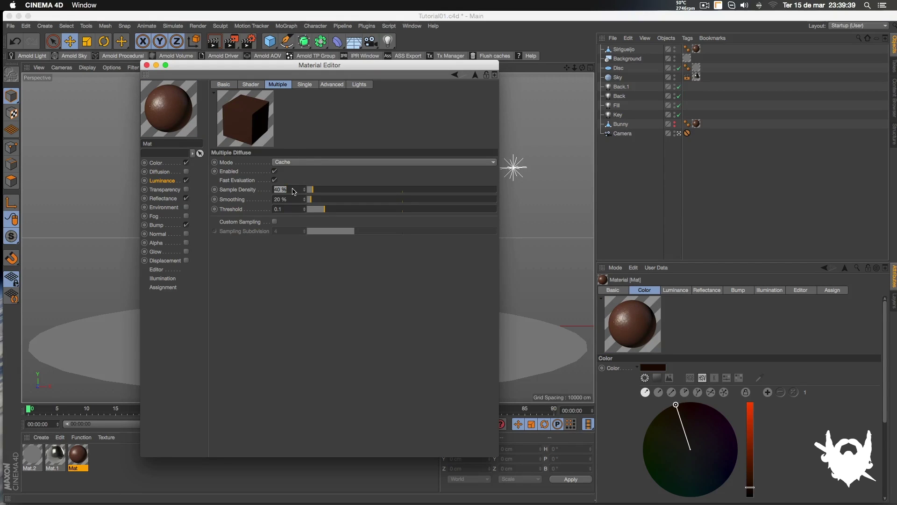
pyautogui.click(303, 179)
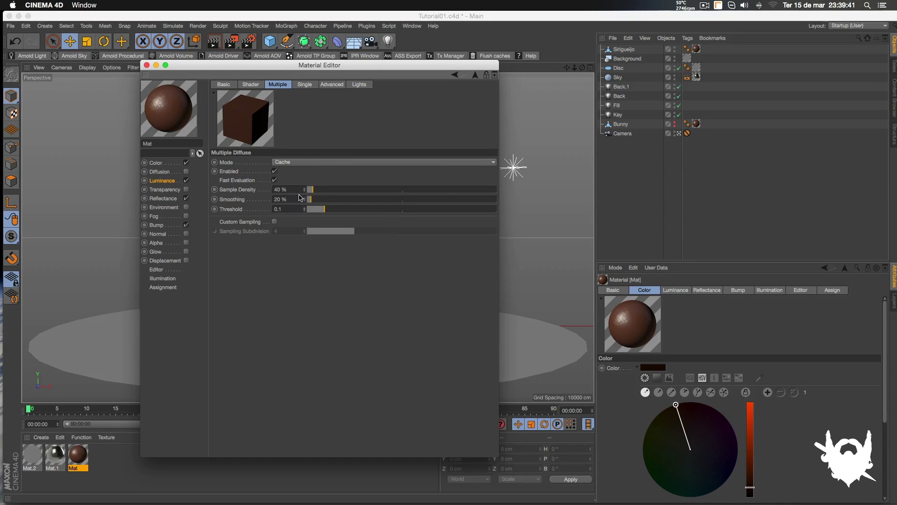
pyautogui.click(146, 66)
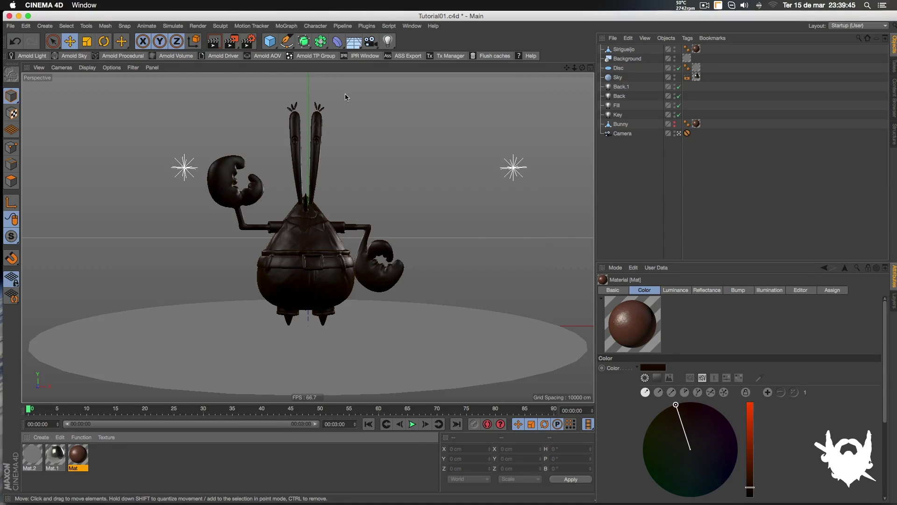
# - Set the Physical renderer's sampler to Adaptive with High sampling quality in the render settings
pyautogui.press('super+b')
pyautogui.click(161, 199)
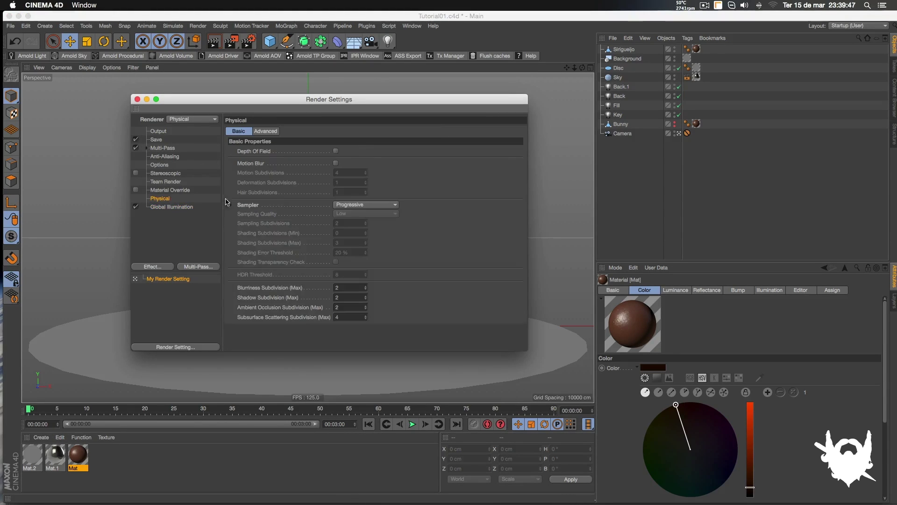
pyautogui.click(358, 206)
pyautogui.click(372, 223)
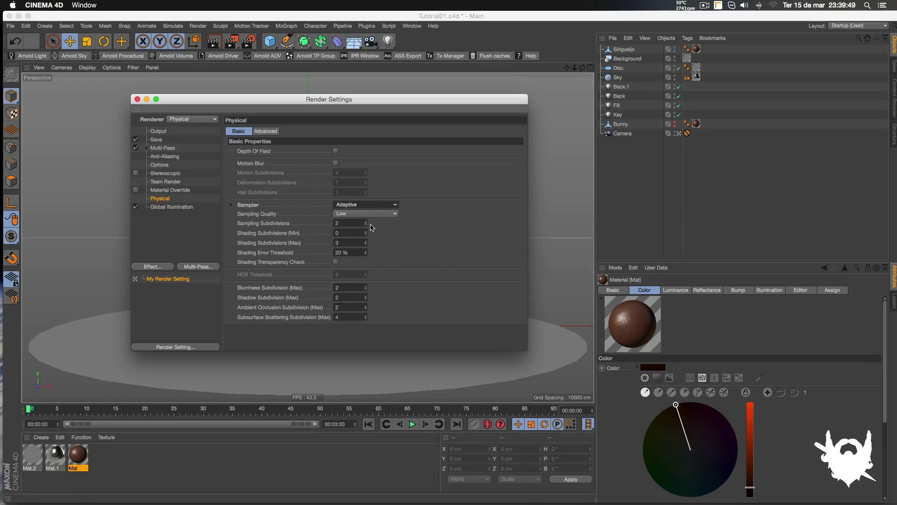
pyautogui.click(371, 214)
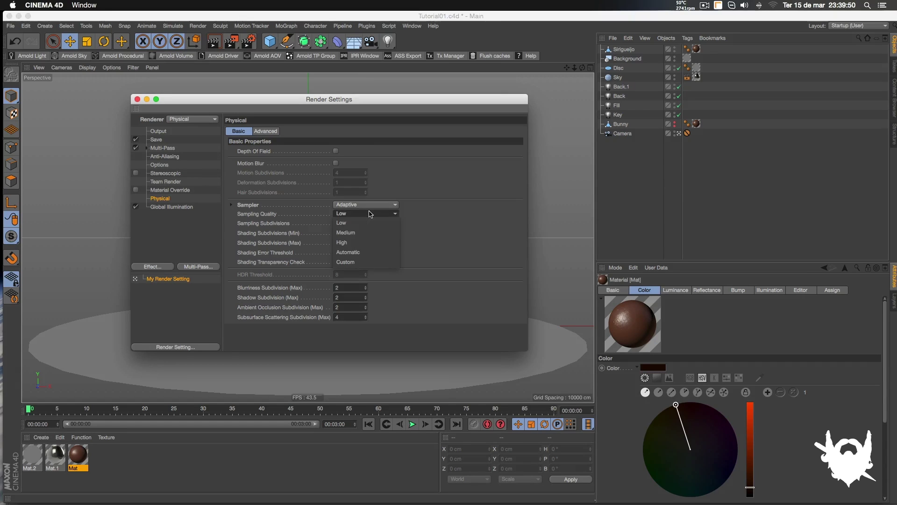
pyautogui.click(367, 244)
pyautogui.click(365, 213)
pyautogui.click(355, 232)
pyautogui.click(353, 219)
pyautogui.click(355, 242)
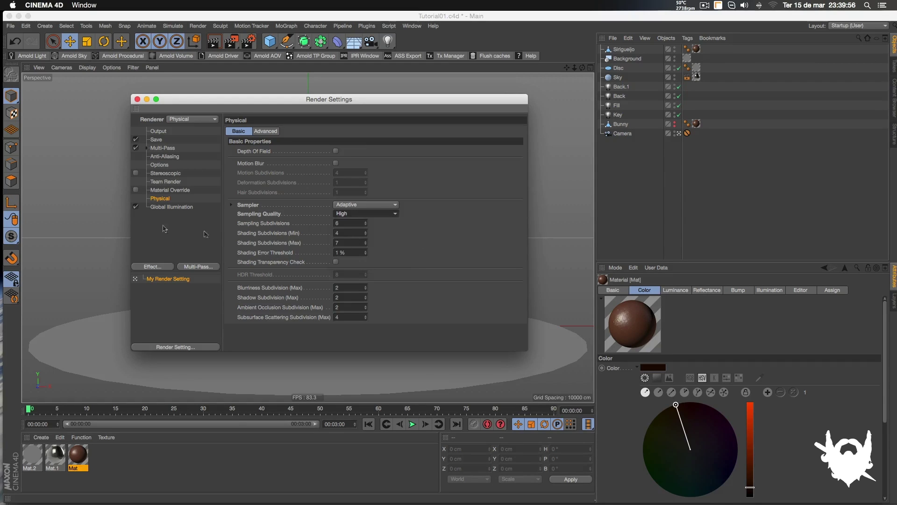
pyautogui.click(137, 99)
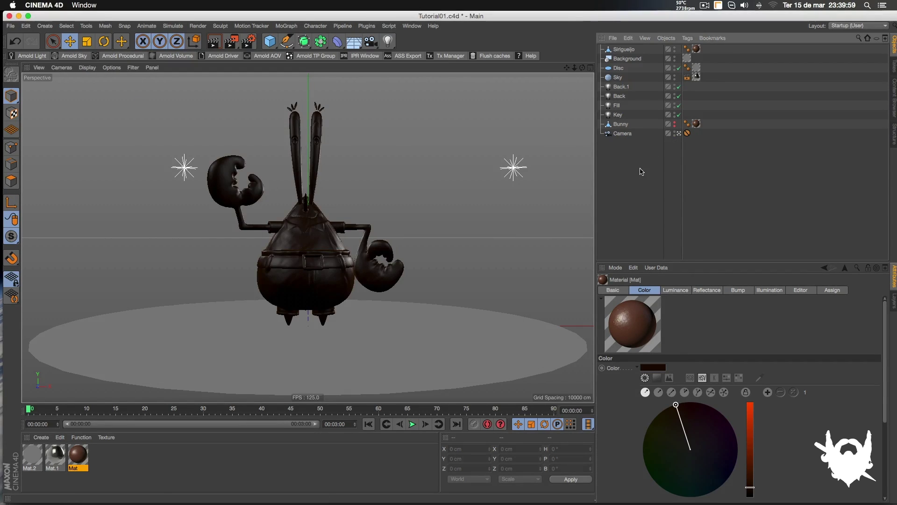
# - Switch to Tutorial01.psd in Photoshop and examine the composited crab character at 100% and 66.67% zoom
pyautogui.hotkey('ctrl', 'Up')
pyautogui.click(563, 342)
pyautogui.moveTo(440, 223); pyautogui.dragTo(440, 278)
pyautogui.moveTo(456, 321); pyautogui.dragTo(445, 292)
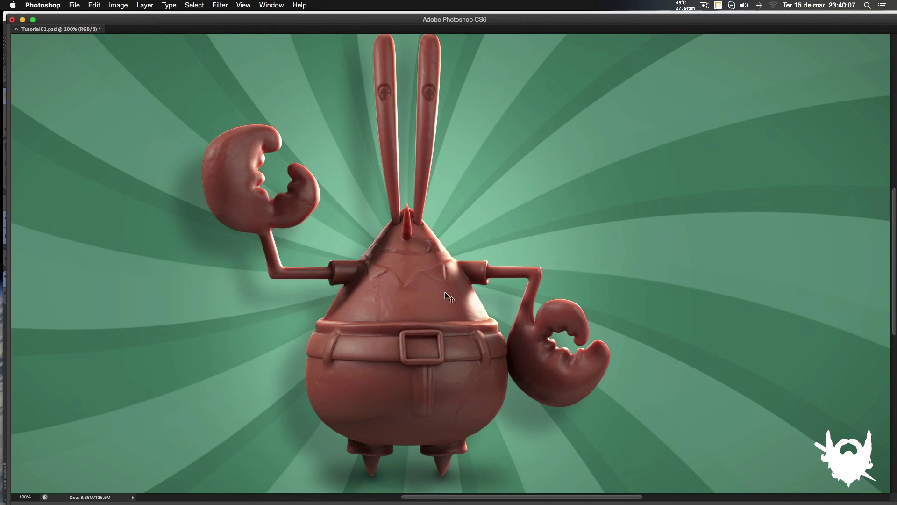
pyautogui.press('super+minus')
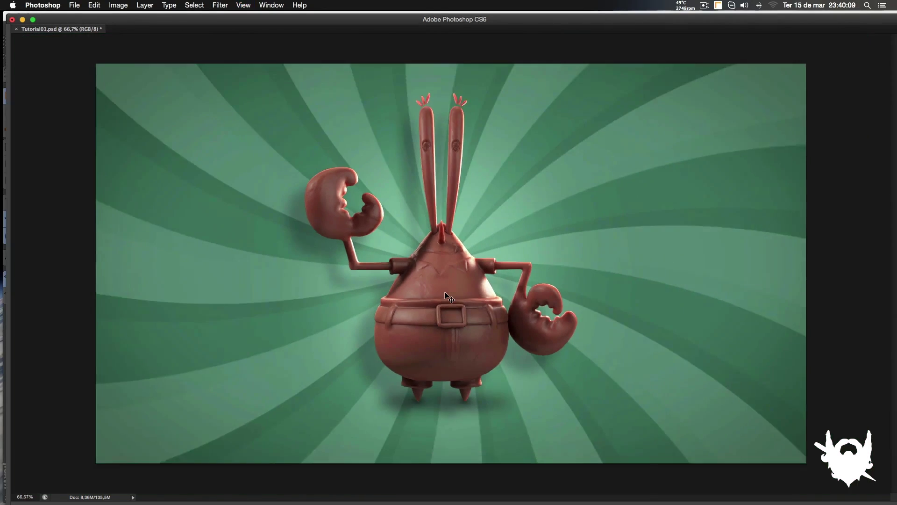
pyautogui.press('super+plus')
pyautogui.moveTo(471, 221)
pyautogui.mouseDown()
pyautogui.moveTo(457, 257)
pyautogui.moveTo(465, 216)
pyautogui.moveTo(423, 237)
pyautogui.moveTo(500, 236)
pyautogui.moveTo(459, 225)
pyautogui.moveTo(444, 189)
pyautogui.moveTo(460, 220)
pyautogui.mouseUp()
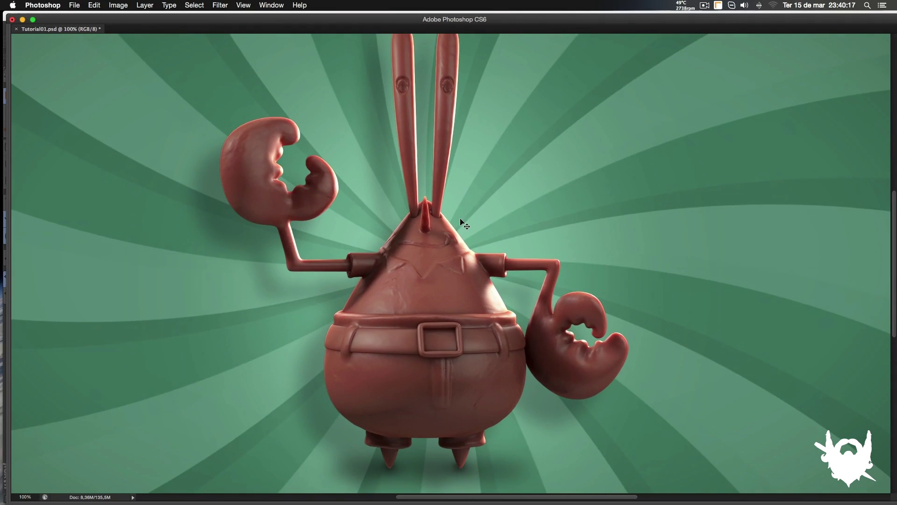